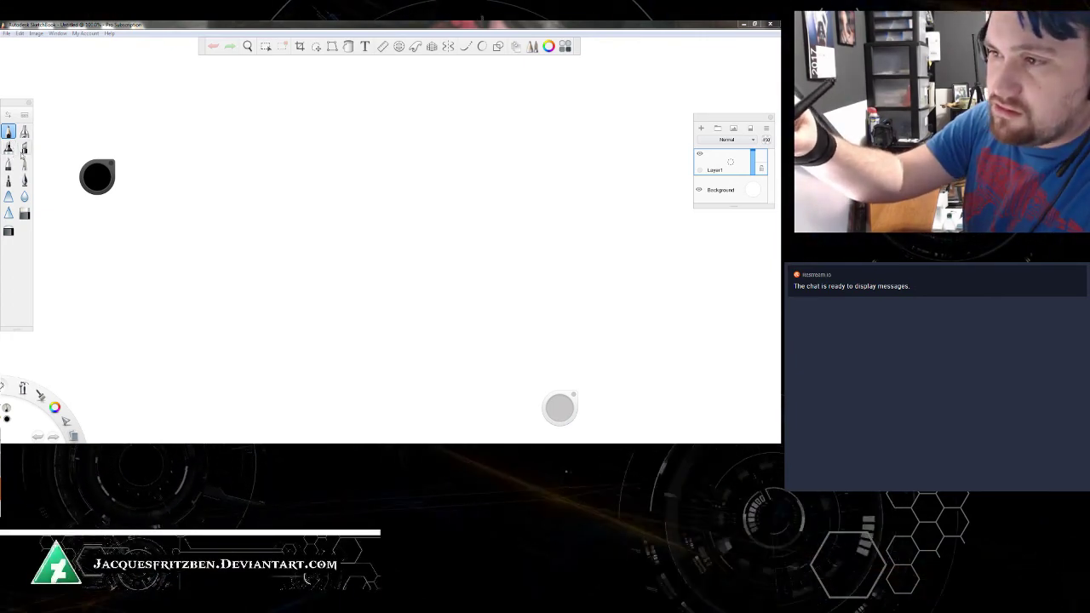
Step: Choose a solid ink-style brush and paint the upper body of a black castle silhouette with a pointed roof, side towers and a flag
left_click(25, 180)
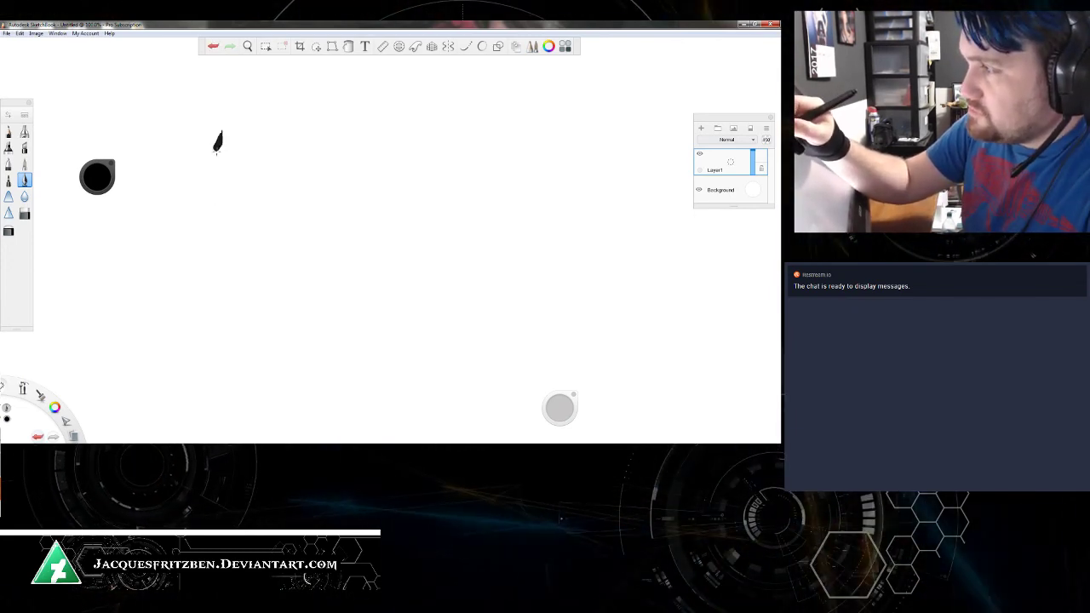
mouse_move(213, 151)
left_mouse_down()
mouse_move(204, 155)
mouse_move(208, 139)
mouse_move(214, 154)
left_mouse_up()
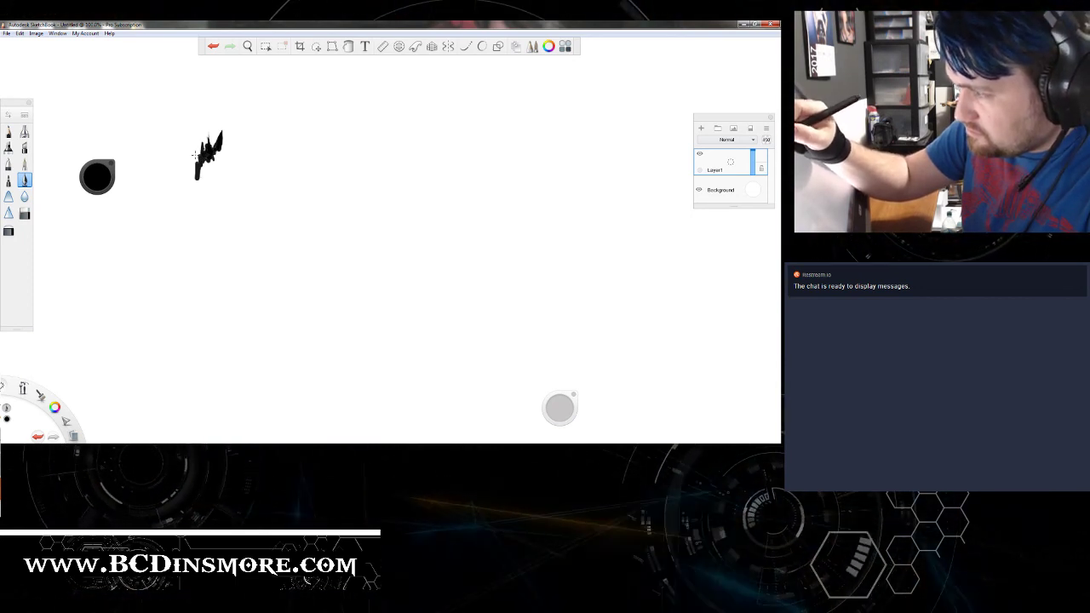
mouse_move(208, 157)
left_mouse_down()
mouse_move(186, 156)
mouse_move(230, 152)
left_mouse_up()
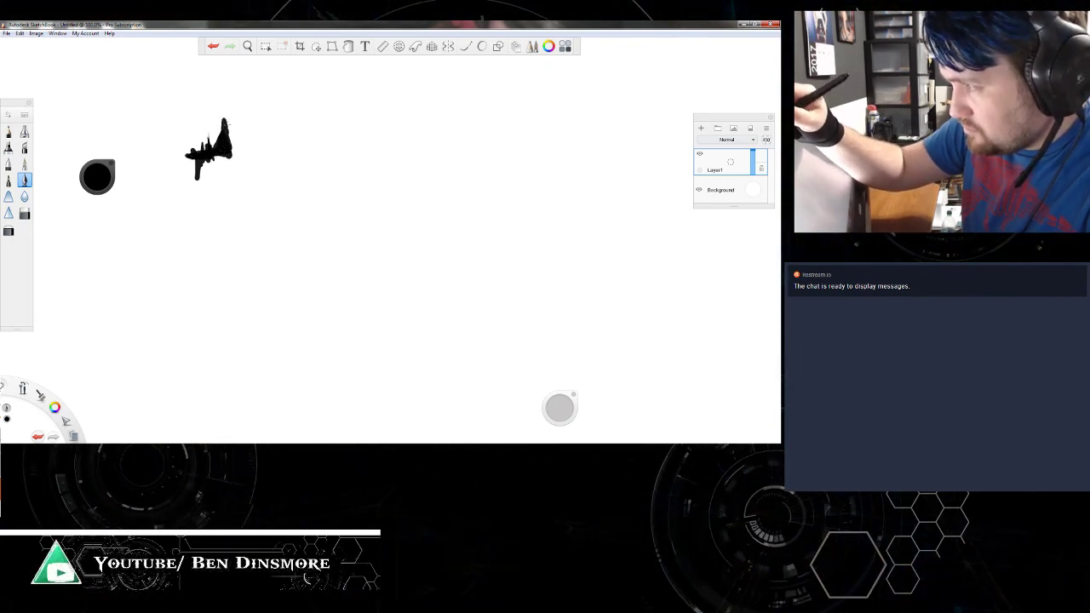
mouse_move(226, 123)
left_mouse_down()
mouse_move(233, 158)
mouse_move(213, 156)
mouse_move(197, 182)
mouse_move(223, 168)
left_mouse_up()
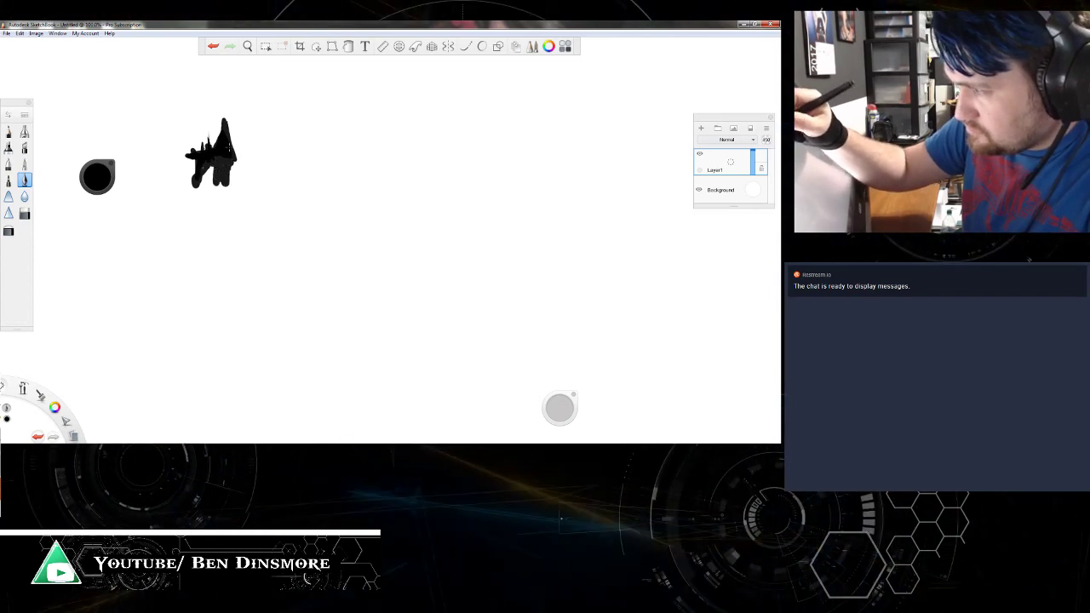
mouse_move(227, 130)
left_mouse_down()
mouse_move(247, 155)
mouse_move(228, 181)
mouse_move(184, 185)
mouse_move(184, 196)
mouse_move(181, 186)
mouse_move(179, 213)
mouse_move(192, 199)
mouse_move(192, 212)
mouse_move(219, 204)
mouse_move(218, 192)
mouse_move(214, 204)
mouse_move(229, 208)
mouse_move(238, 181)
mouse_move(237, 204)
mouse_move(235, 179)
mouse_move(247, 211)
left_mouse_up()
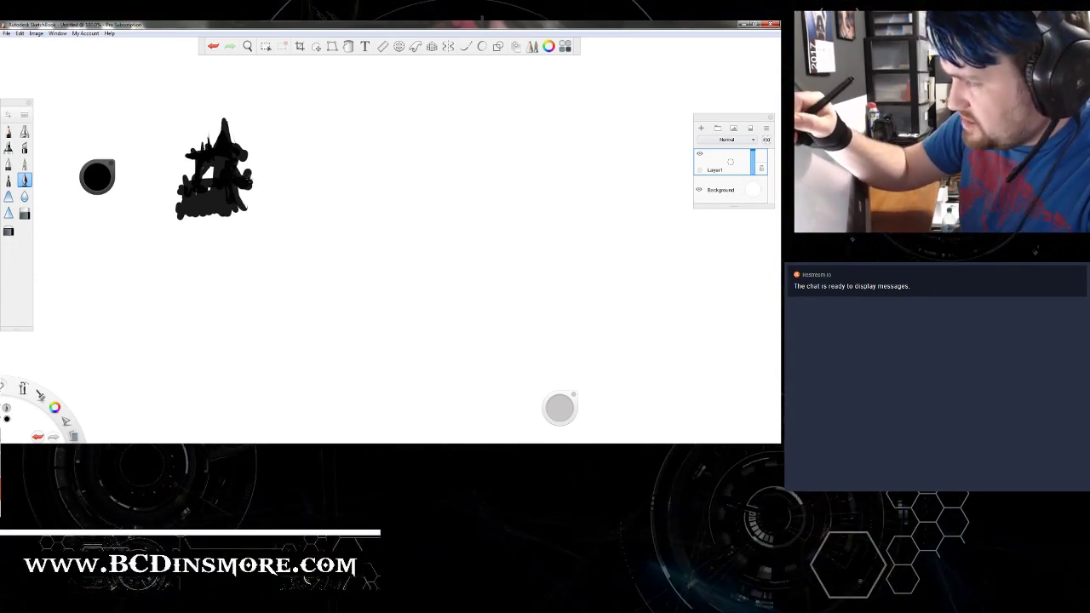
mouse_move(253, 169)
left_mouse_down()
mouse_move(252, 157)
mouse_move(259, 209)
mouse_move(253, 141)
mouse_move(264, 150)
left_mouse_up()
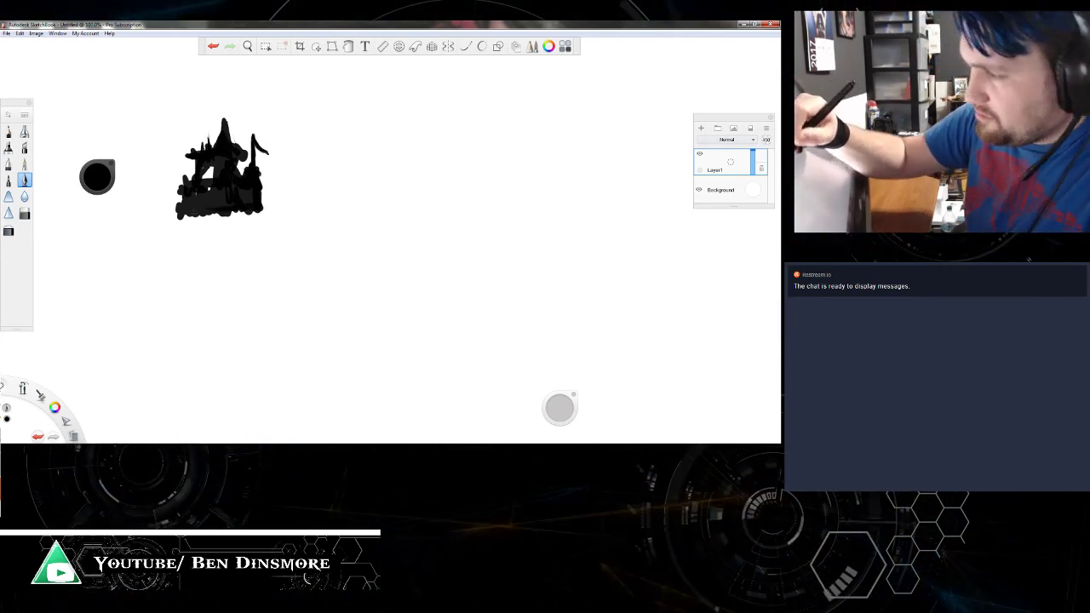
mouse_move(233, 216)
left_mouse_down()
mouse_move(259, 214)
mouse_move(270, 166)
left_mouse_up()
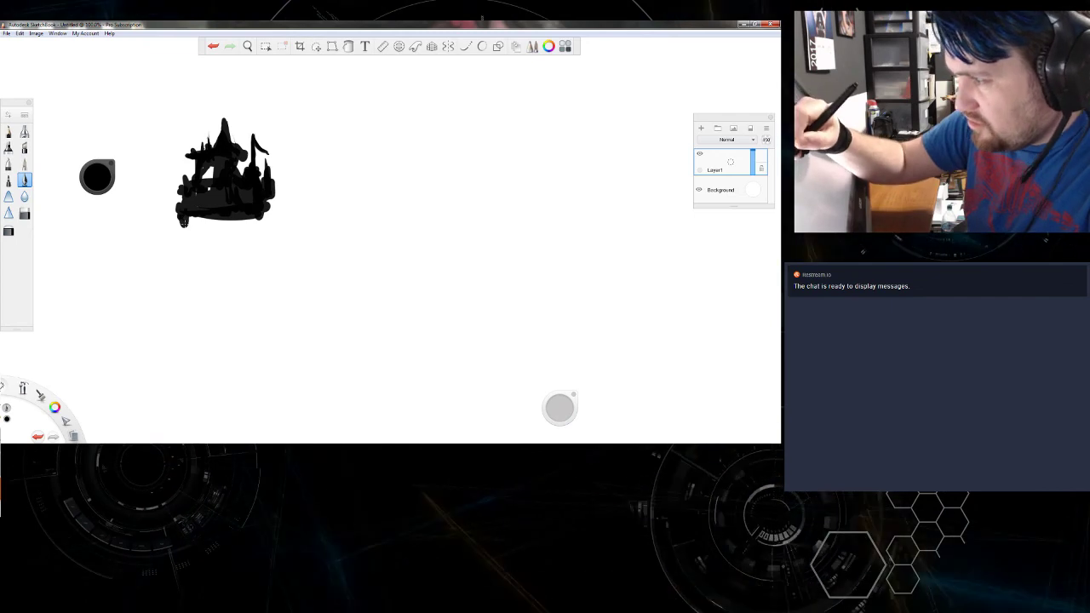
Step: Paint the castle silhouette's lower walls and supports, a side balcony with a post, and a flat strip of ground beneath
mouse_move(182, 216)
left_mouse_down()
mouse_move(187, 234)
mouse_move(204, 228)
left_mouse_up()
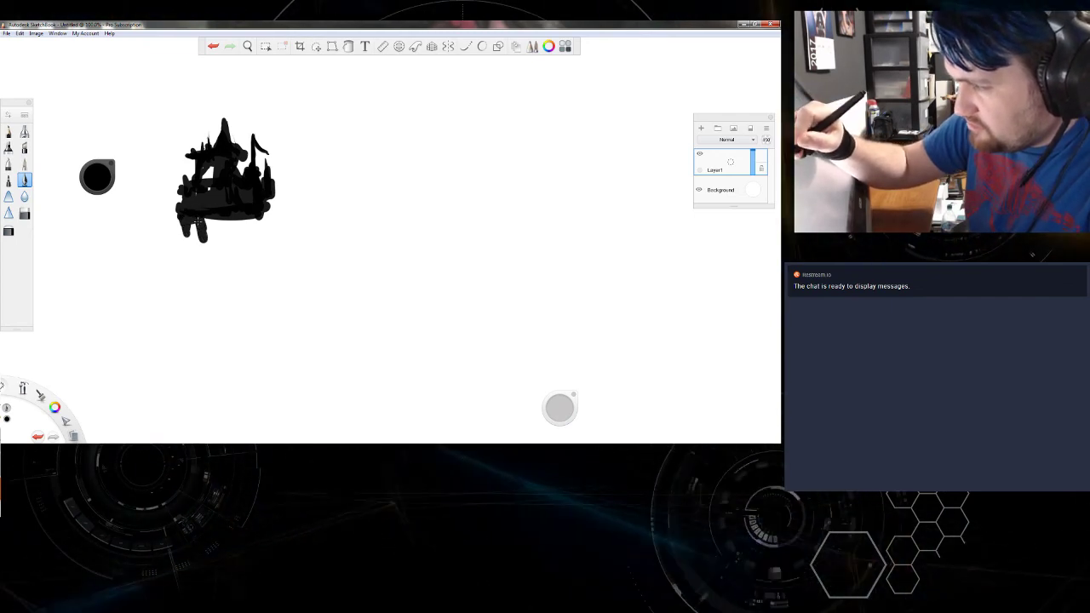
mouse_move(212, 218)
left_mouse_down()
mouse_move(214, 236)
mouse_move(230, 229)
left_mouse_up()
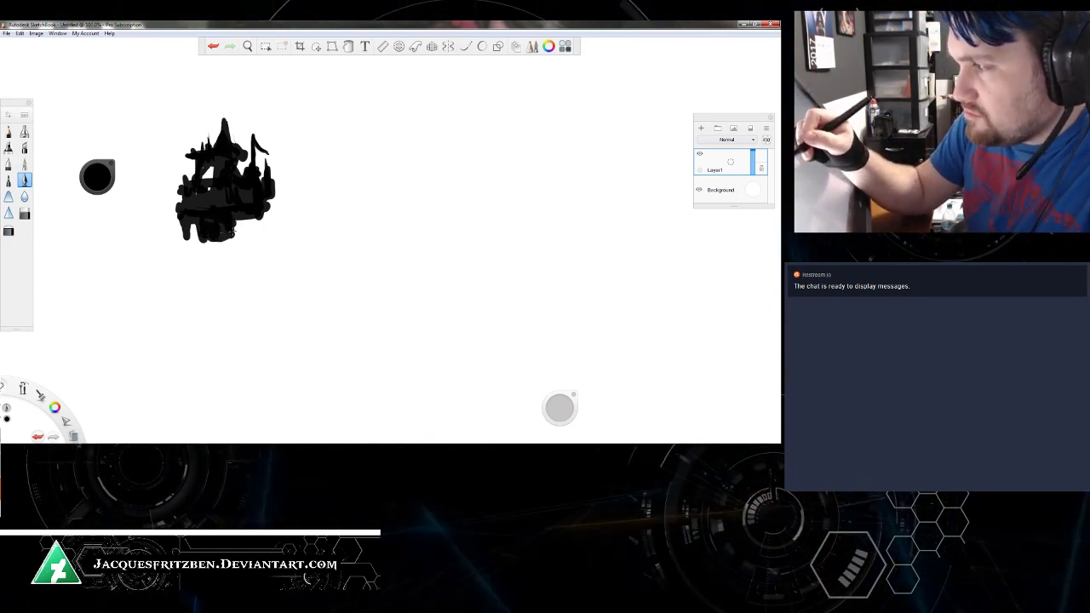
left_click_drag(217, 228, 242, 229)
mouse_move(247, 219)
left_mouse_down()
mouse_move(247, 237)
mouse_move(278, 219)
left_mouse_up()
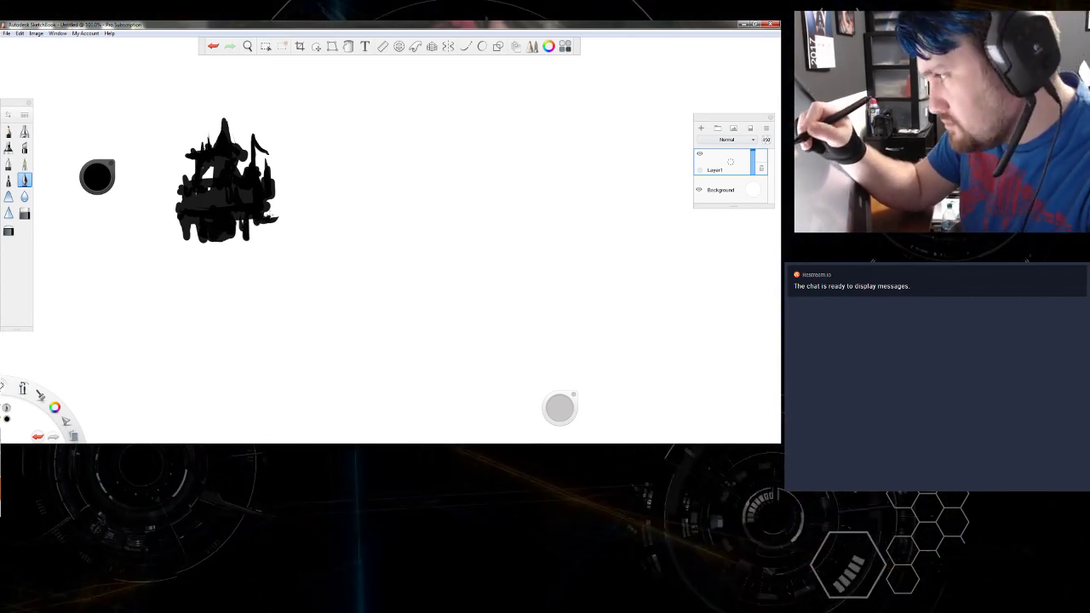
left_click_drag(287, 220, 287, 248)
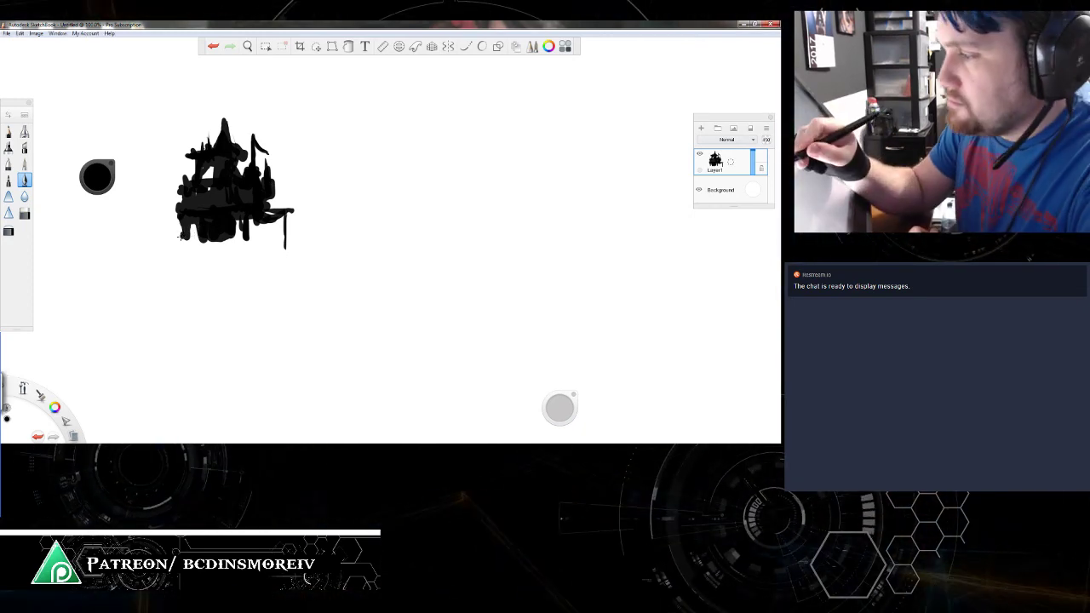
mouse_move(185, 237)
left_mouse_down()
mouse_move(174, 255)
mouse_move(269, 239)
mouse_move(284, 247)
left_mouse_up()
mouse_move(154, 246)
left_mouse_down()
mouse_move(303, 242)
mouse_move(293, 238)
left_mouse_up()
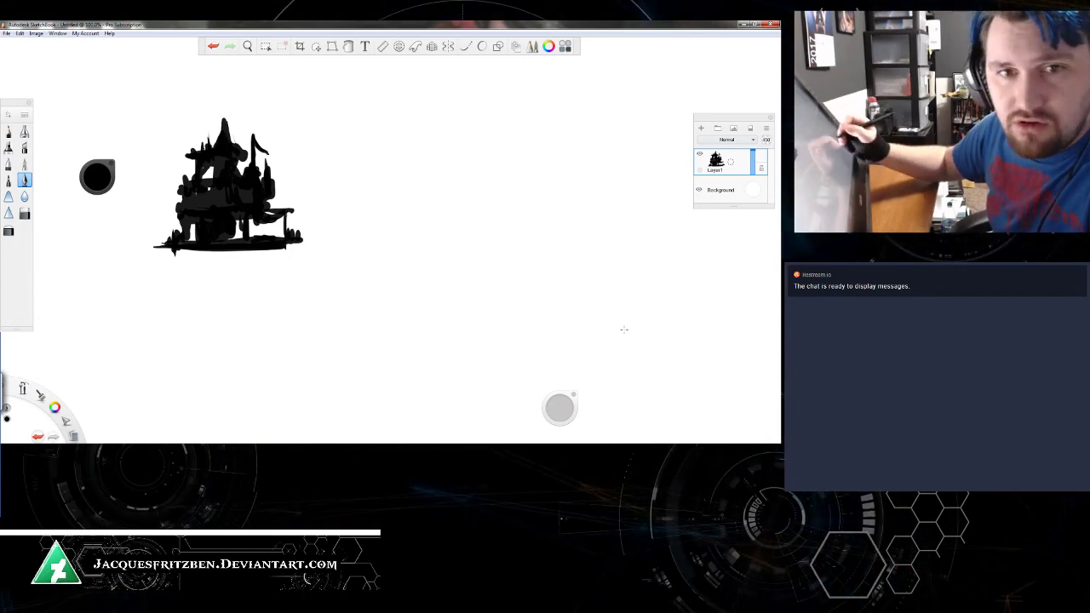
Step: Undo the stray bent line on the empty canvas and lengthen the castle's top spire into a thin point
mouse_move(579, 328)
left_mouse_down()
mouse_move(682, 313)
mouse_move(578, 362)
left_mouse_up()
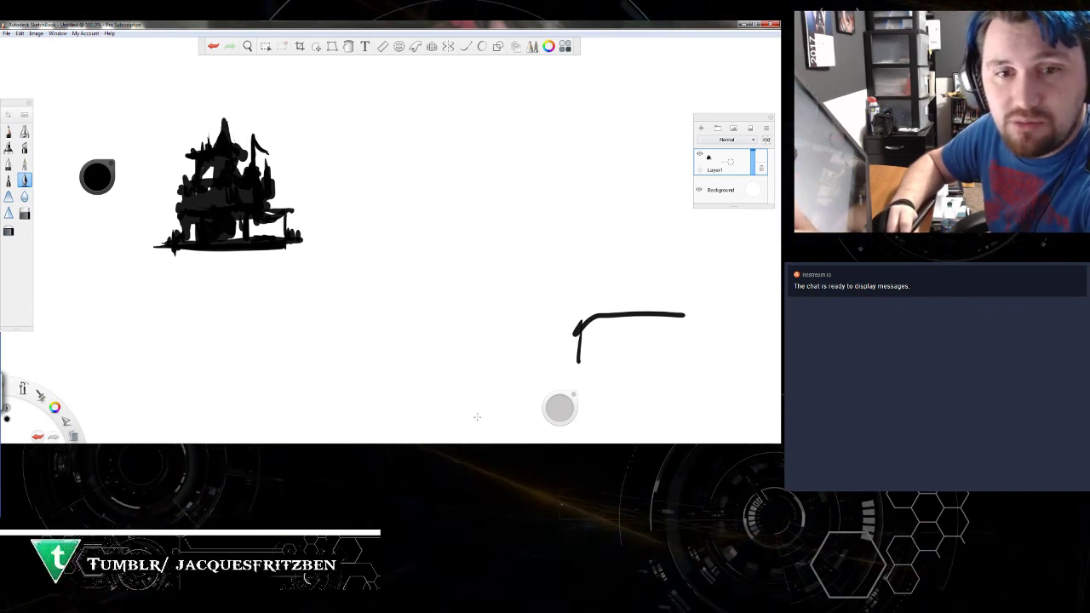
key("ctrl+z")
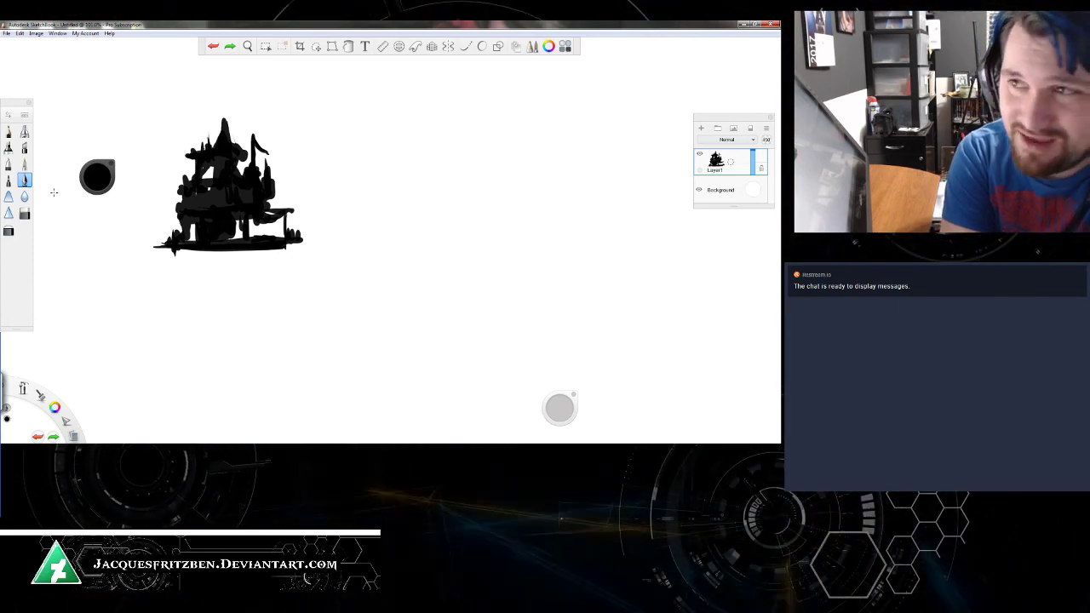
left_click(25, 180)
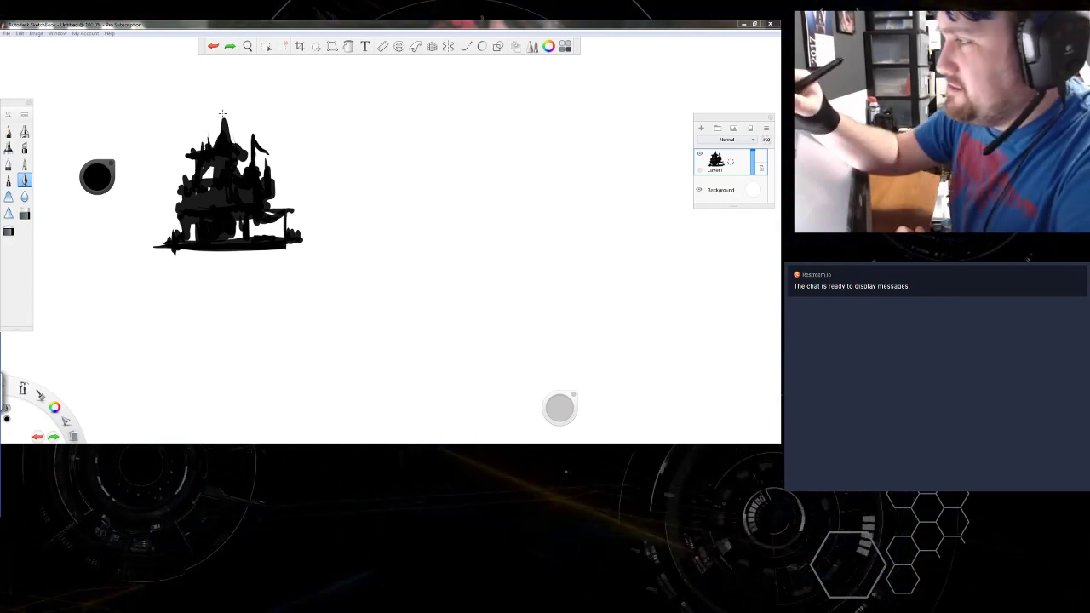
left_click_drag(223, 114, 223, 108)
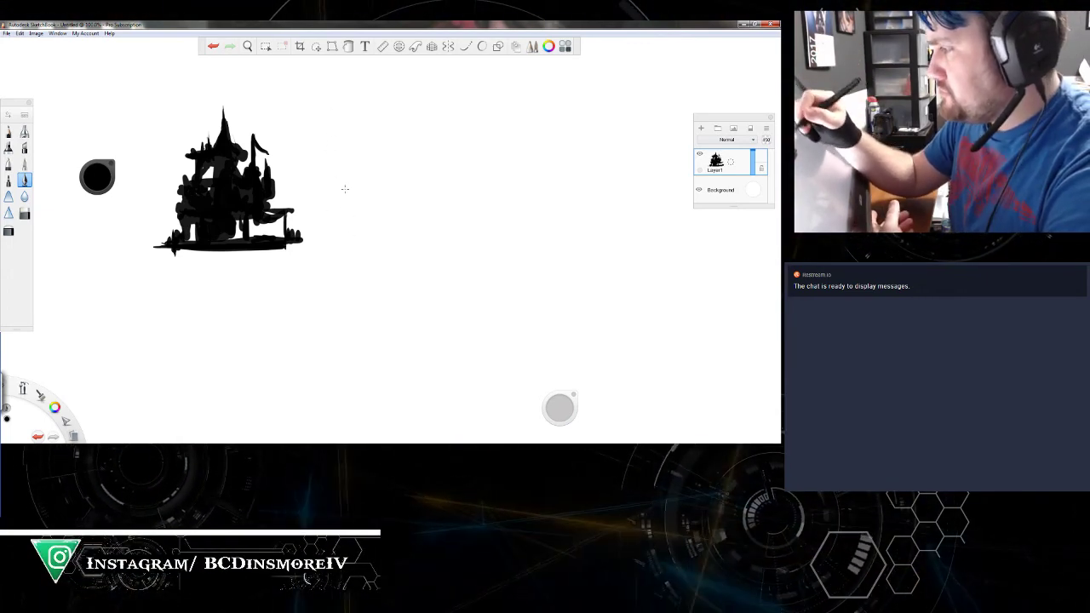
Step: Paint the upper part of a second black building beside the castle, with a narrow spire, stepped roof tiers and thin side supports
left_click_drag(345, 195, 406, 194)
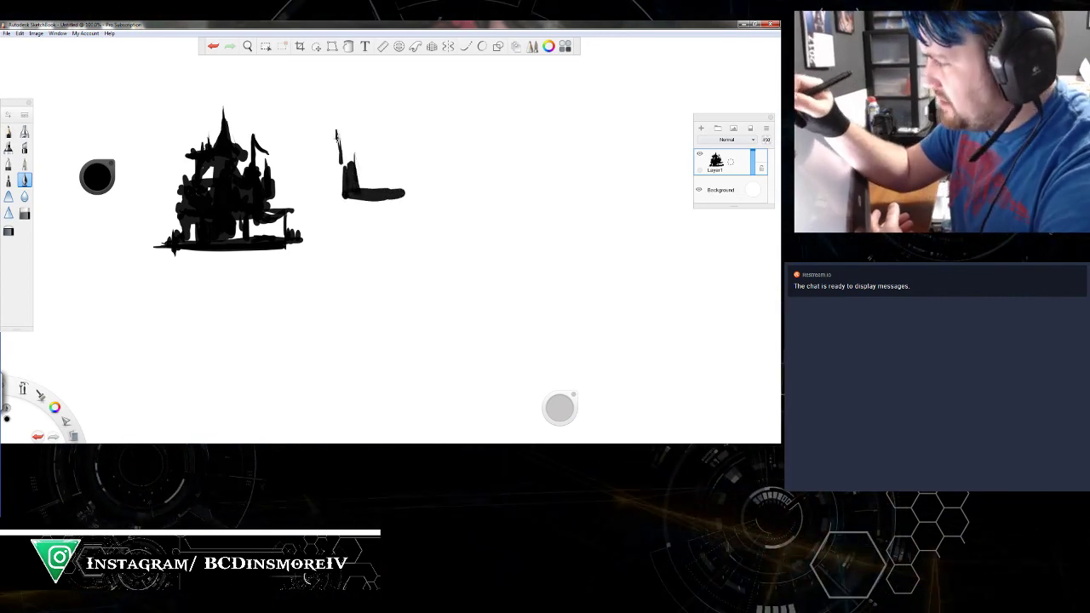
mouse_move(331, 99)
left_mouse_down()
mouse_move(331, 127)
mouse_move(348, 126)
mouse_move(344, 108)
mouse_move(345, 186)
left_mouse_up()
left_click_drag(344, 135, 358, 127)
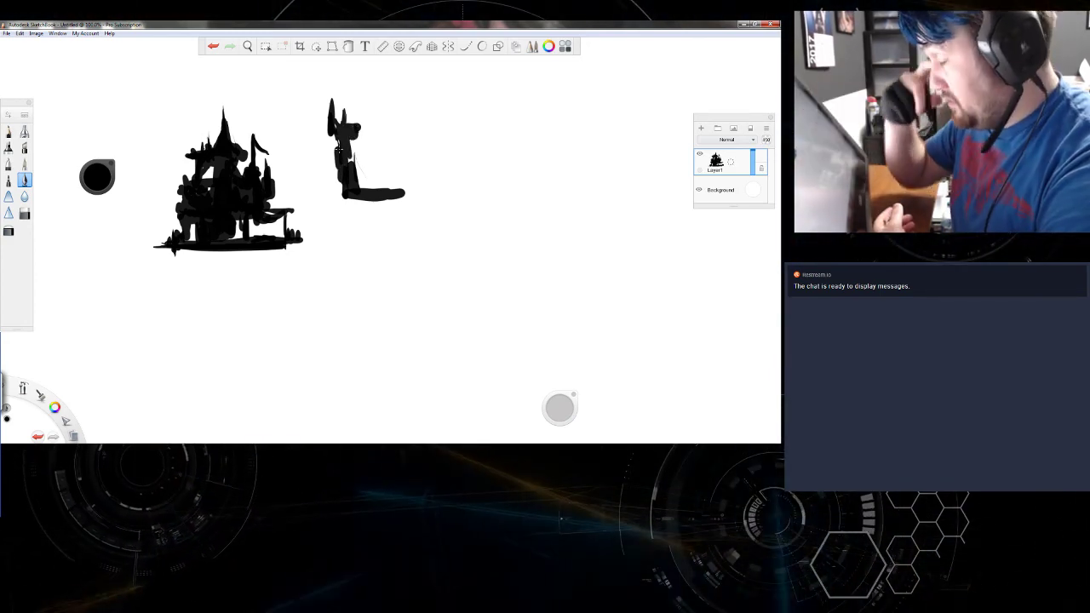
mouse_move(346, 111)
left_mouse_down()
mouse_move(347, 129)
mouse_move(363, 127)
left_mouse_up()
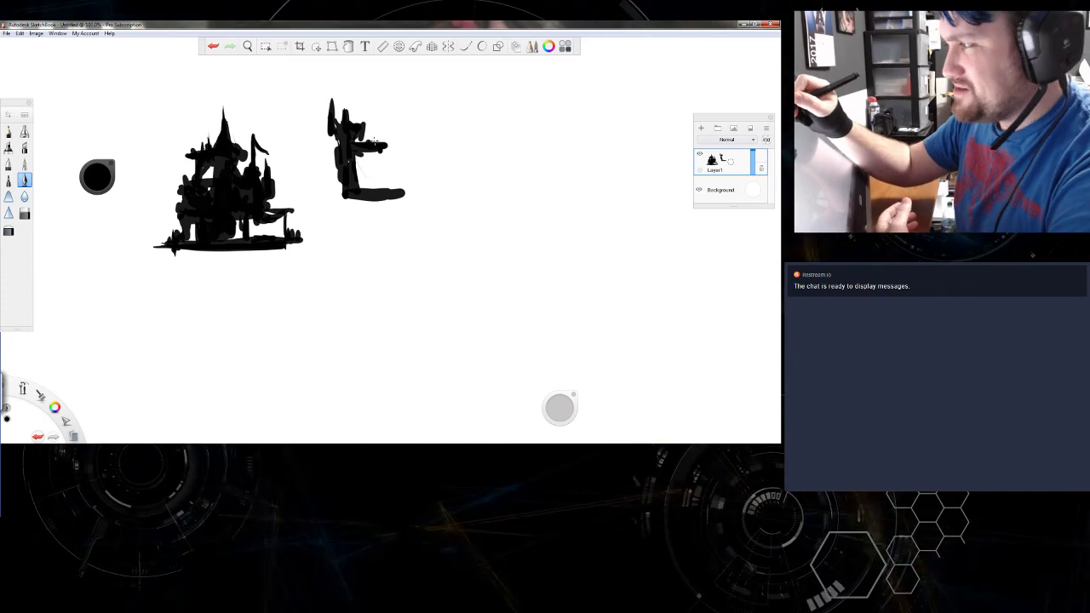
left_click_drag(384, 145, 372, 167)
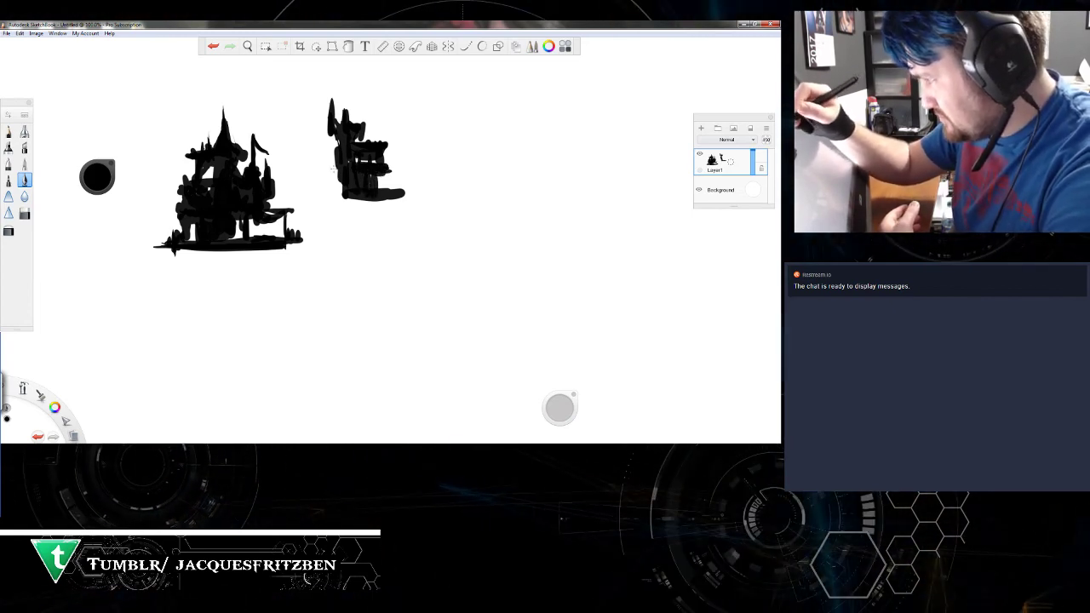
left_click_drag(330, 152, 334, 157)
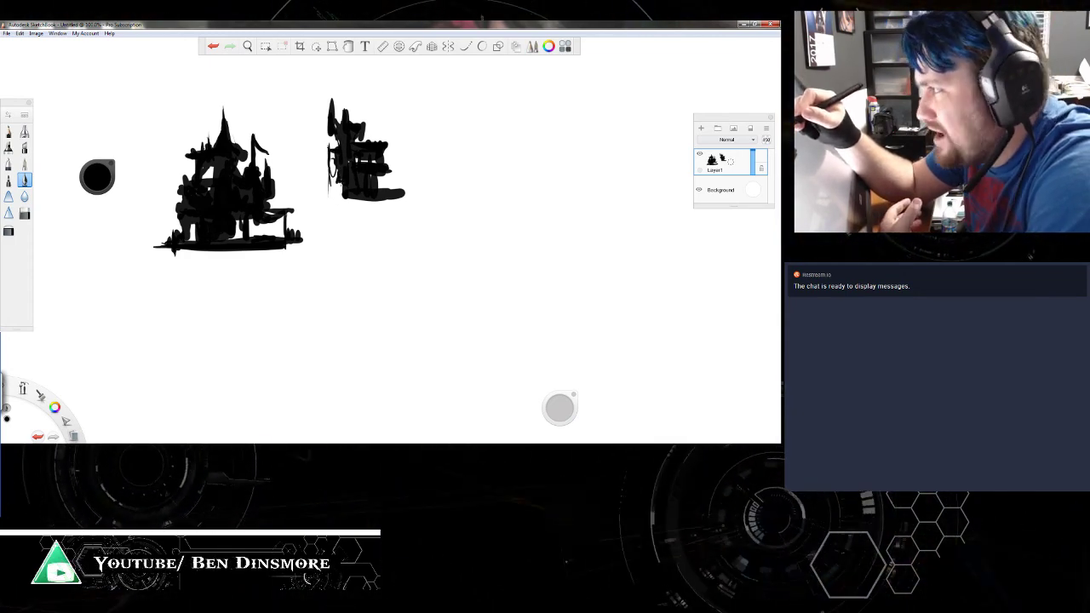
Step: Fill in the second building's lower floors in black, adding a sloped side roof with a pointed tip, an overhang and supporting posts
left_click_drag(344, 182, 342, 202)
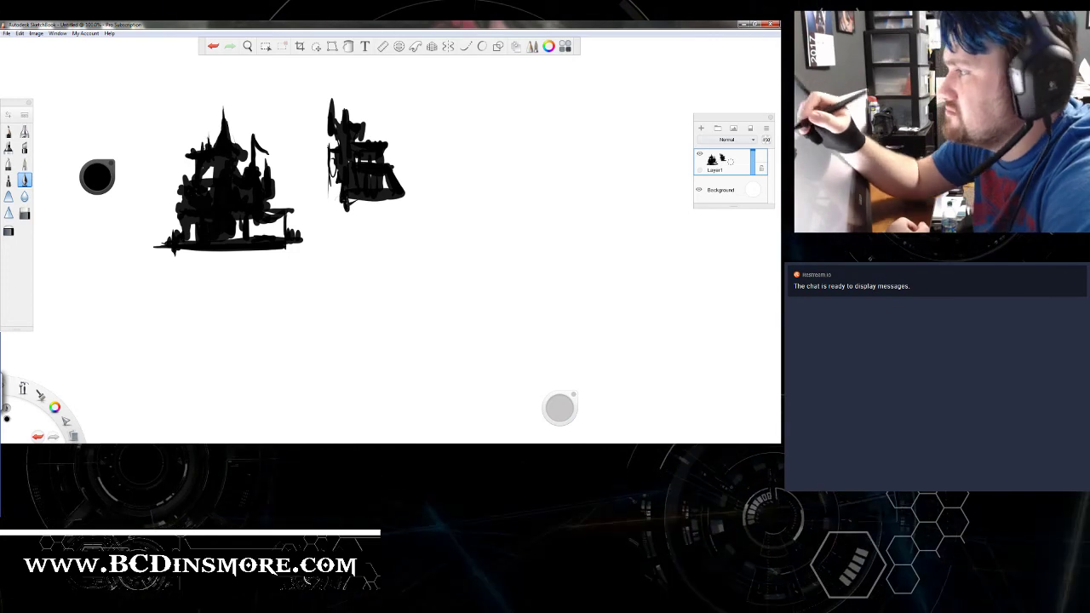
left_click_drag(346, 198, 347, 215)
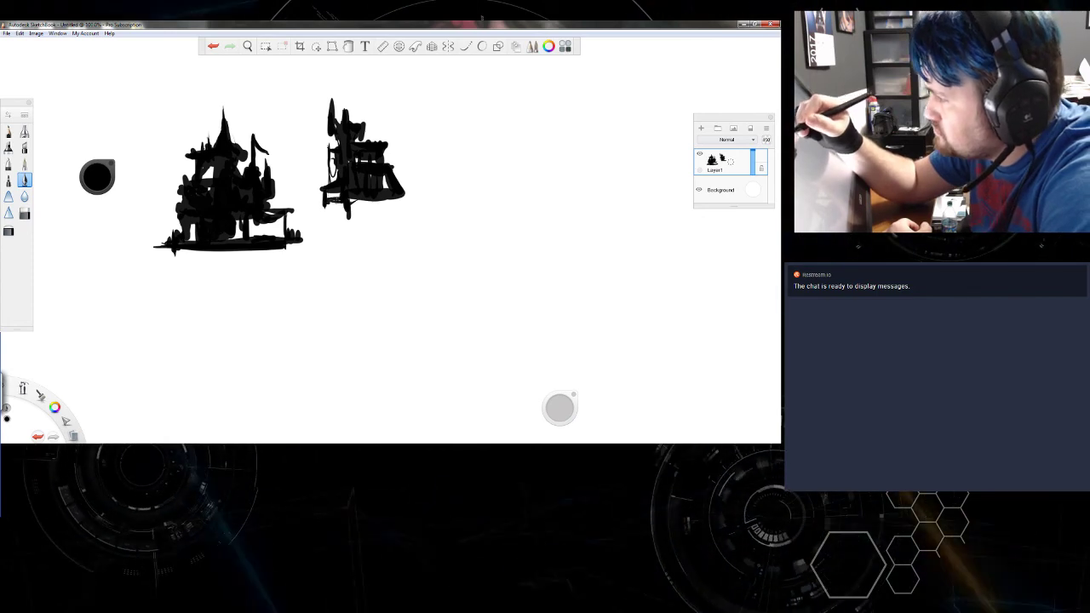
left_click_drag(331, 205, 331, 221)
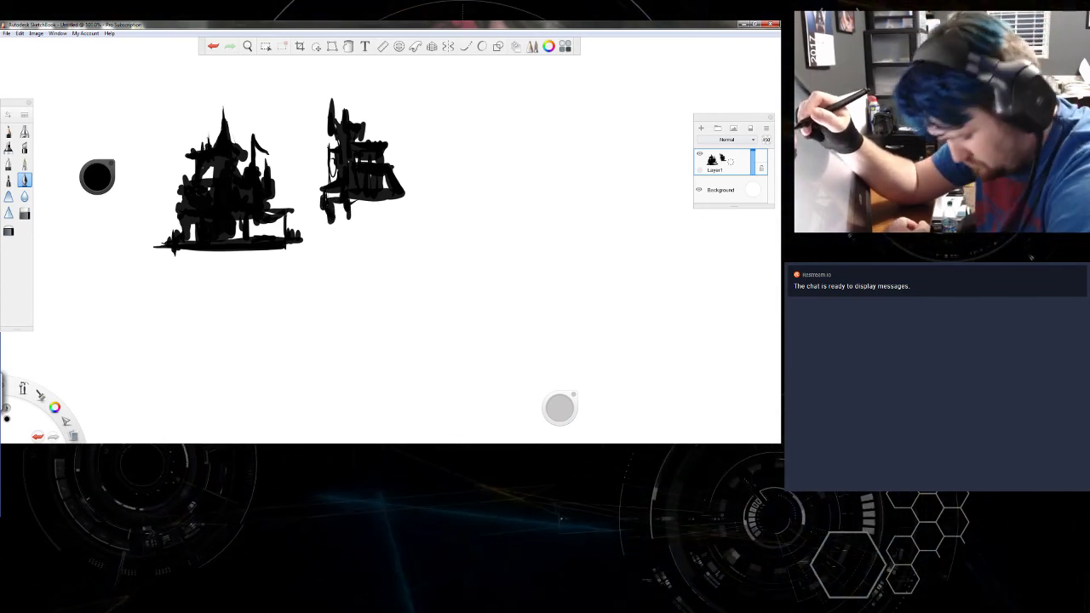
mouse_move(336, 205)
left_mouse_down()
mouse_move(339, 222)
mouse_move(353, 222)
left_mouse_up()
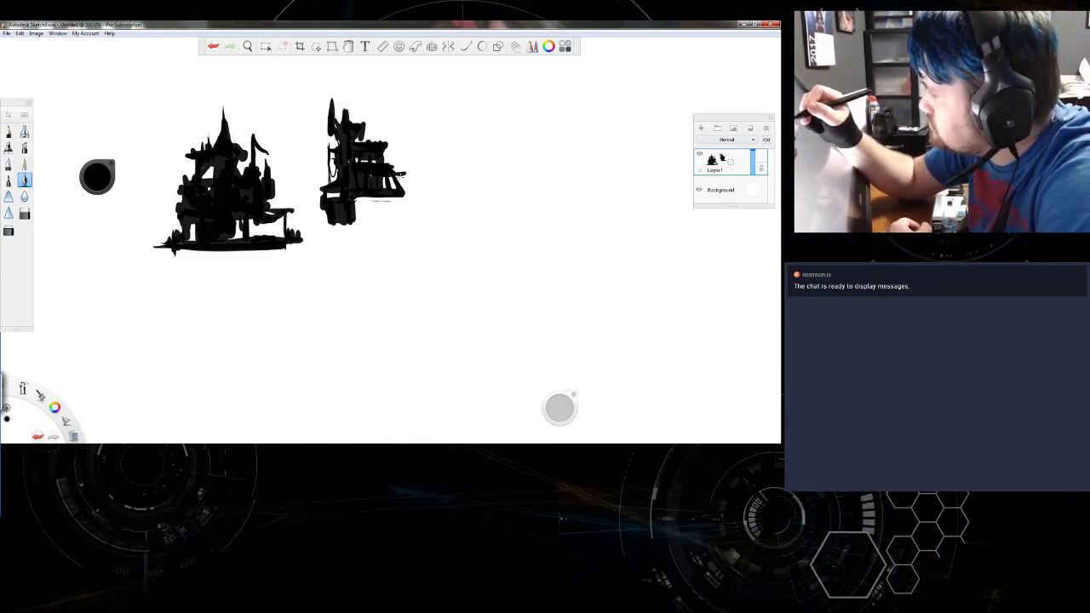
left_click_drag(397, 174, 412, 176)
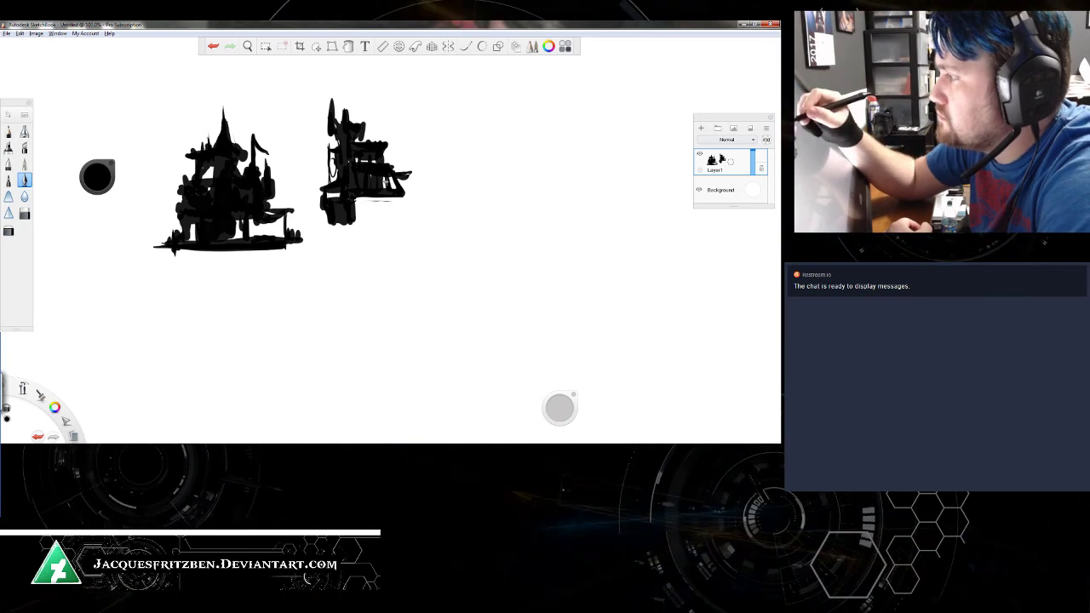
left_click_drag(386, 176, 393, 180)
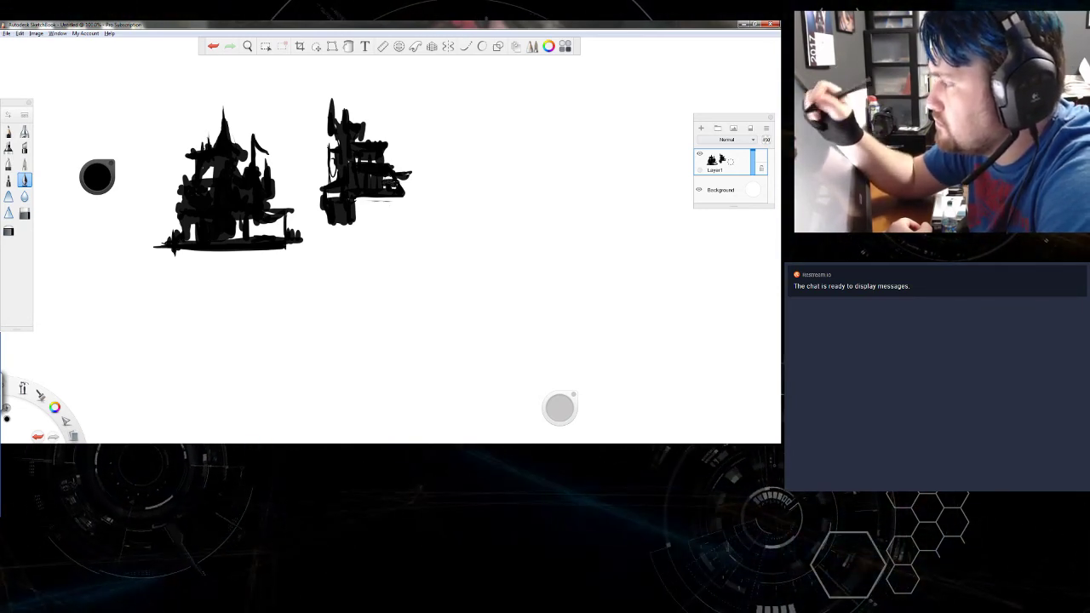
left_click_drag(395, 185, 392, 187)
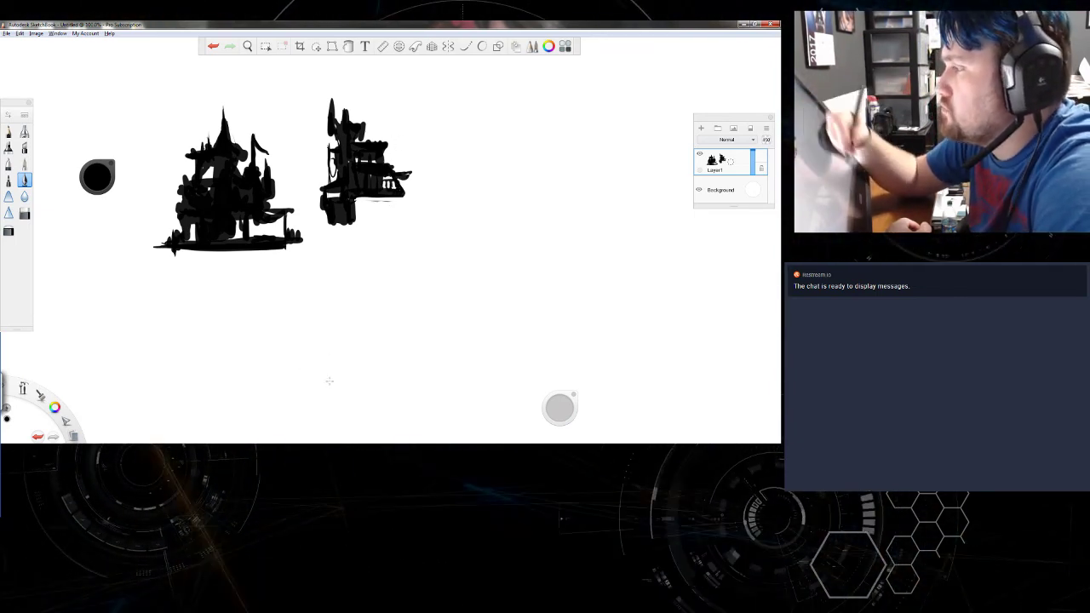
mouse_move(372, 201)
left_mouse_down()
mouse_move(391, 202)
mouse_move(364, 208)
left_mouse_up()
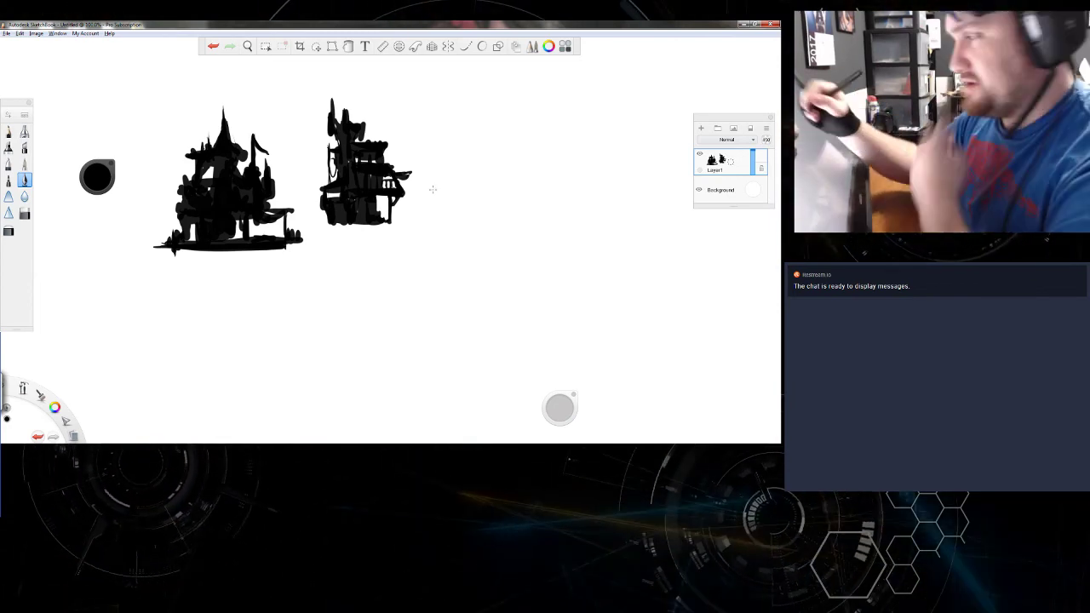
Step: Paint a small, simple black house with a triangular roof beside the second building
mouse_move(446, 132)
left_mouse_down()
mouse_move(446, 163)
mouse_move(449, 110)
left_mouse_up()
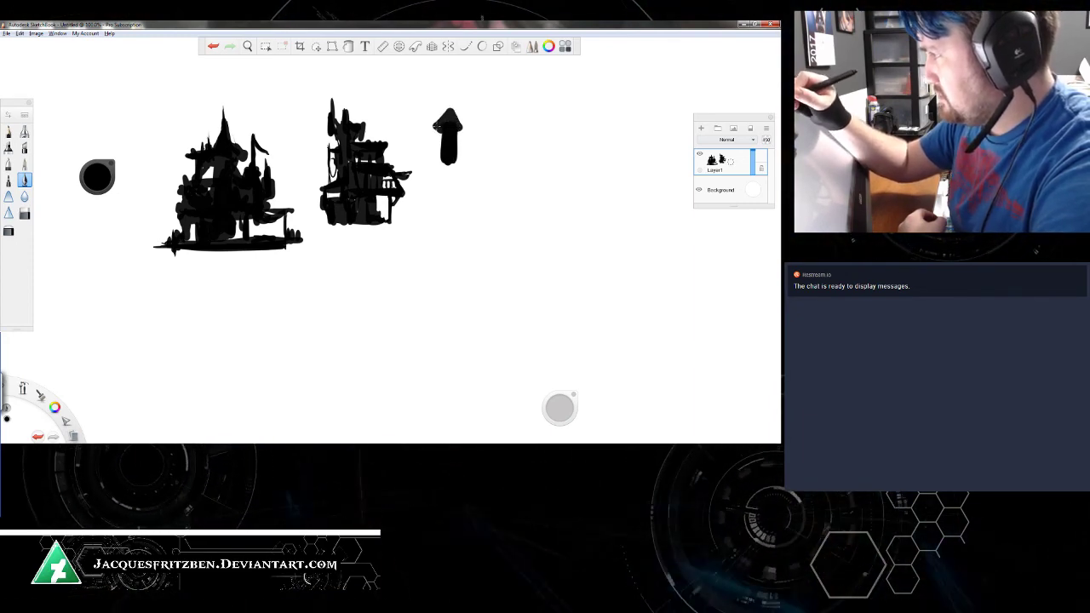
mouse_move(459, 122)
left_mouse_down()
mouse_move(461, 156)
mouse_move(438, 159)
left_mouse_up()
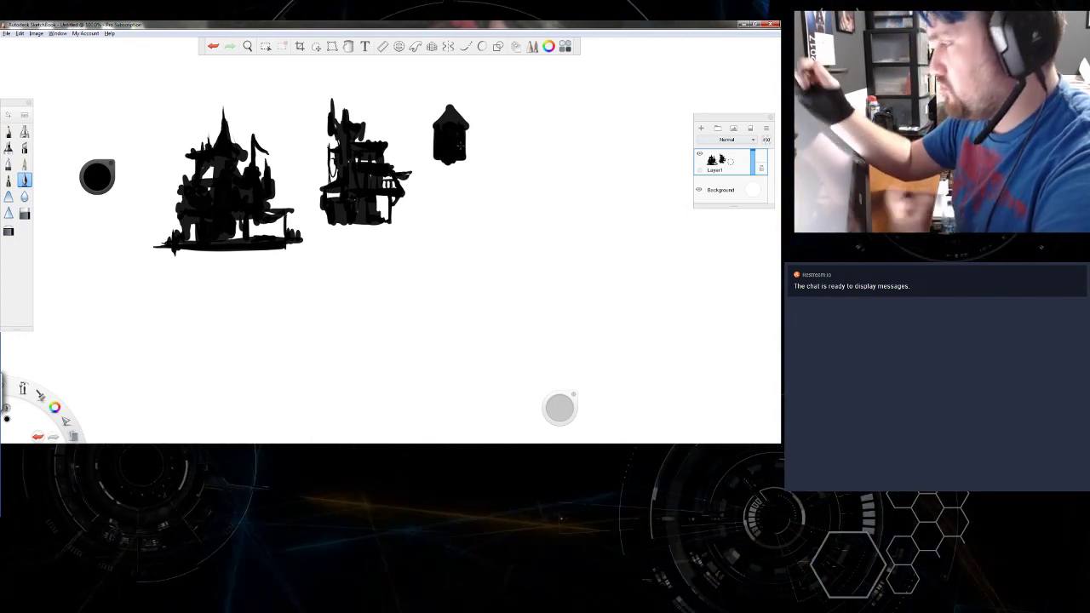
Step: Change the brush colour to red and trace the outer contours of the small house and the second building
left_click(551, 47)
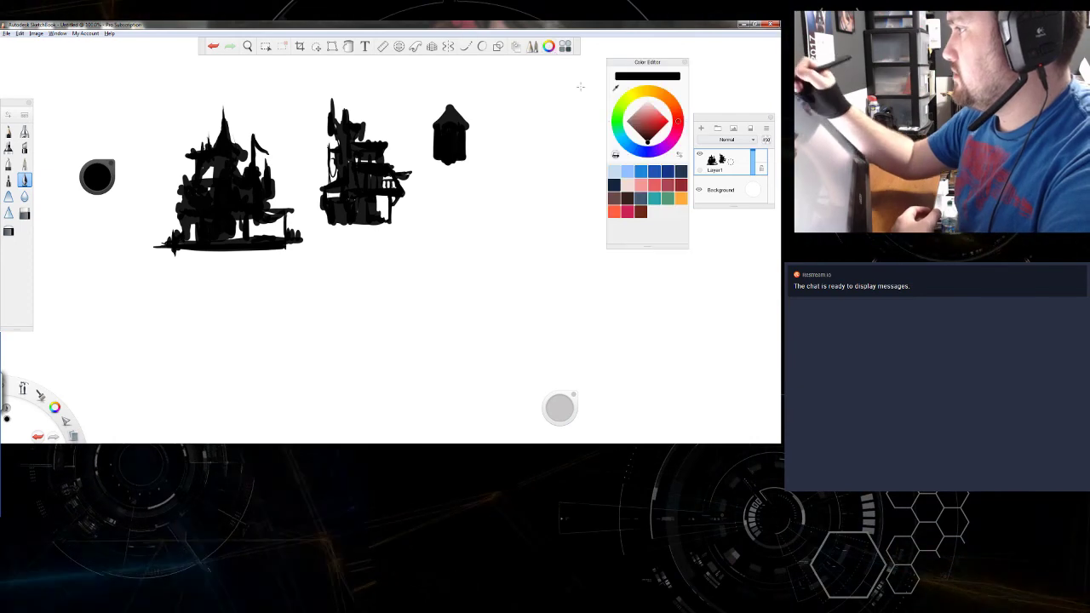
left_click(675, 122)
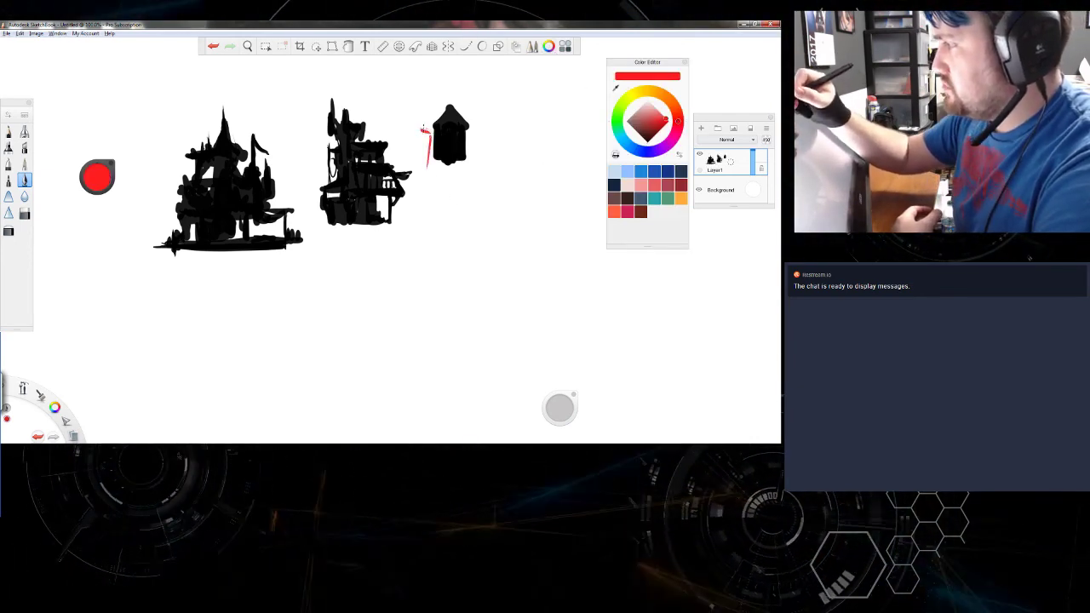
mouse_move(450, 98)
left_mouse_down()
mouse_move(479, 128)
mouse_move(471, 160)
left_mouse_up()
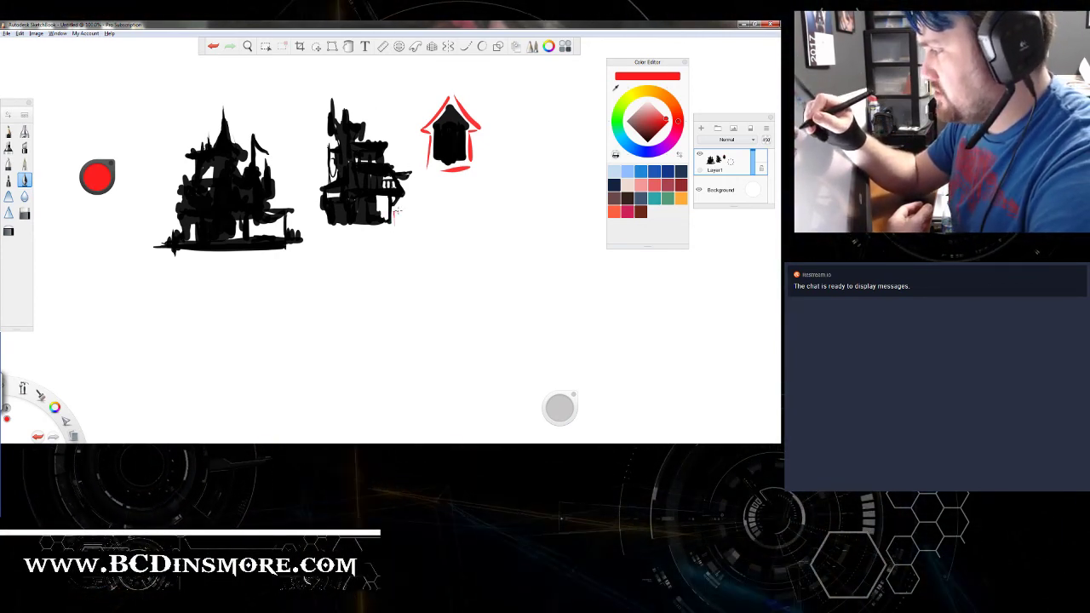
mouse_move(394, 220)
left_mouse_down()
mouse_move(405, 182)
mouse_move(422, 170)
mouse_move(398, 164)
mouse_move(391, 136)
mouse_move(324, 88)
left_mouse_up()
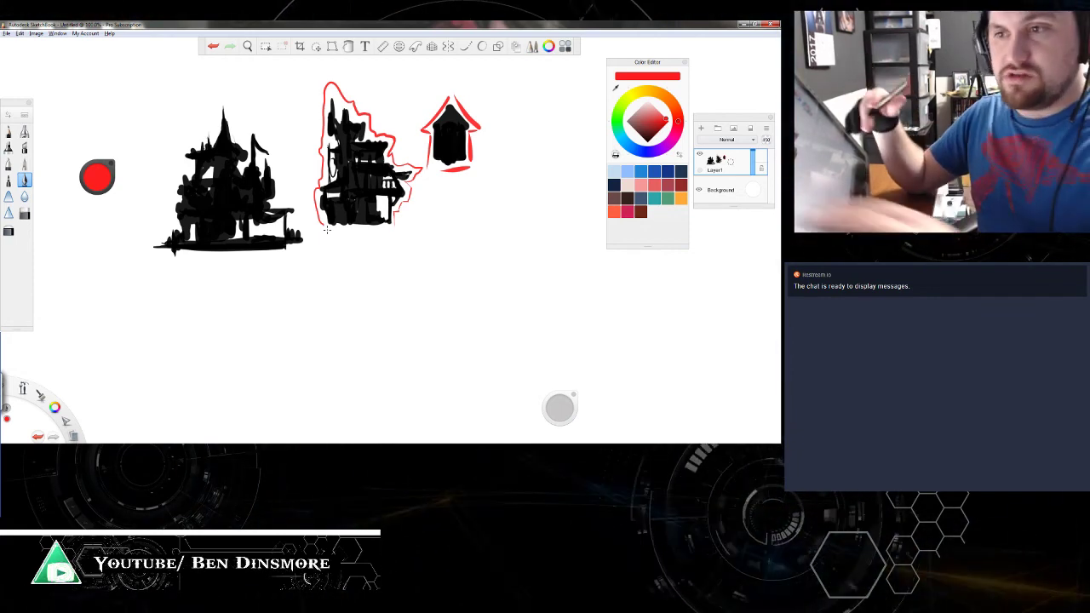
Step: Undo the red outline strokes around the second building and the small house
key("ctrl+z")
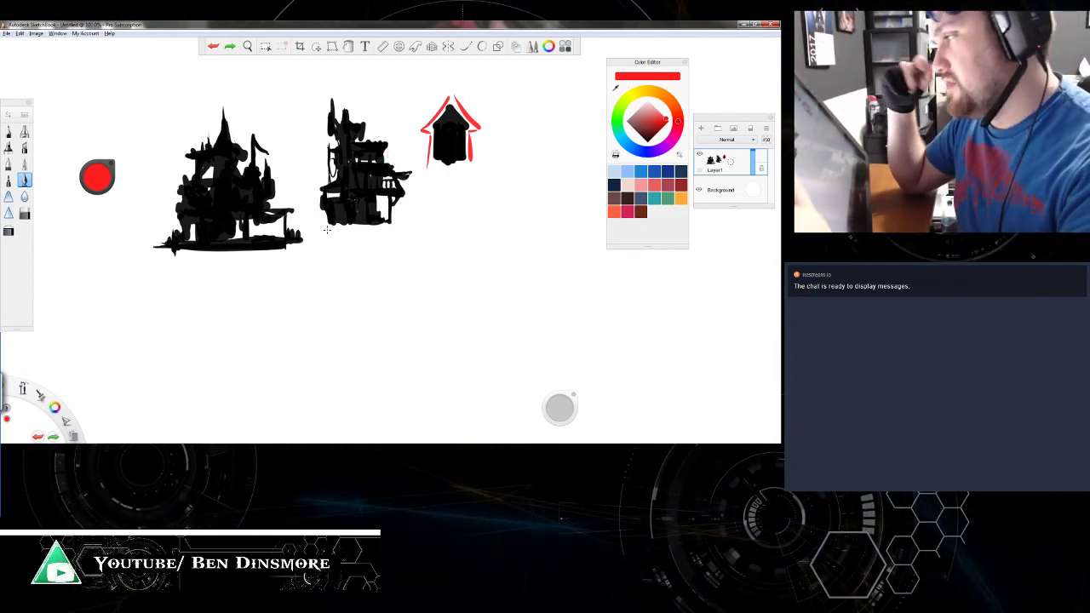
key("ctrl+z")
key("ctrl+z")
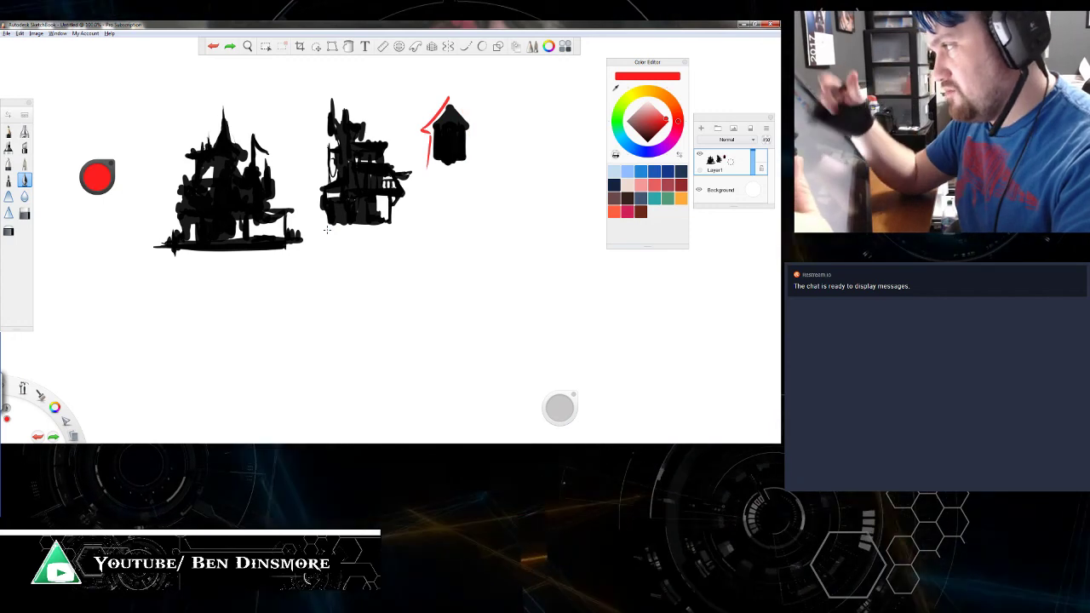
key("ctrl+z")
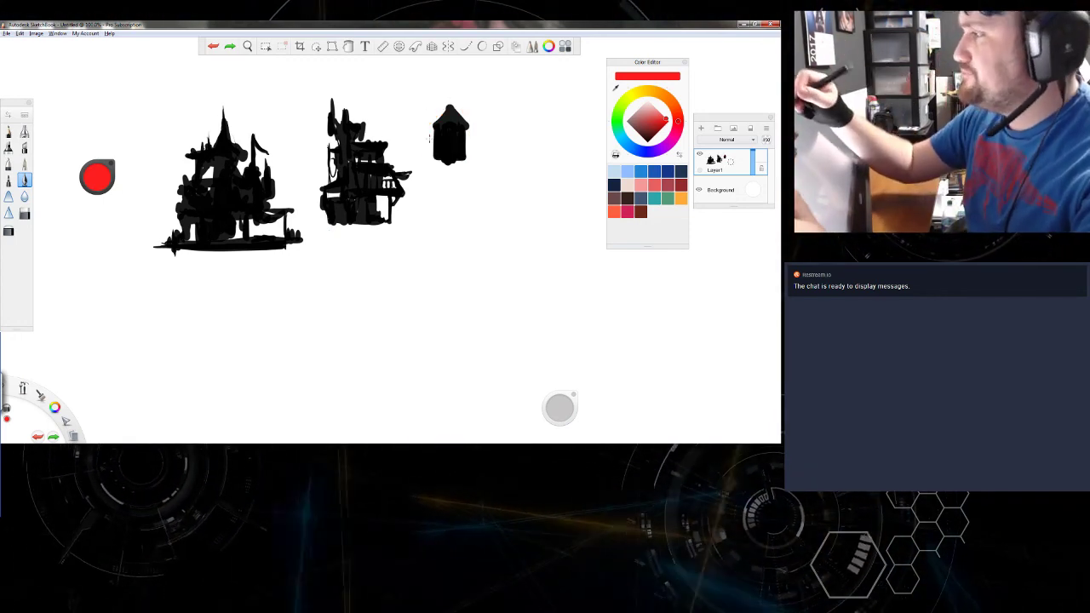
Step: Erase the small black house beside the second building
left_click_drag(436, 100, 441, 159)
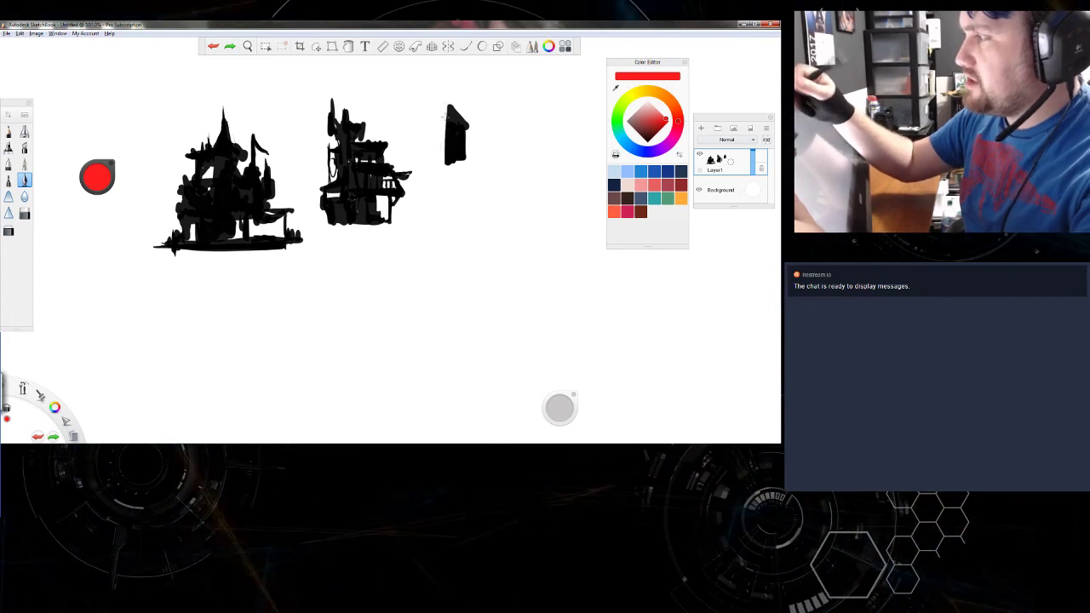
left_click_drag(456, 109, 452, 163)
left_click_drag(455, 100, 454, 162)
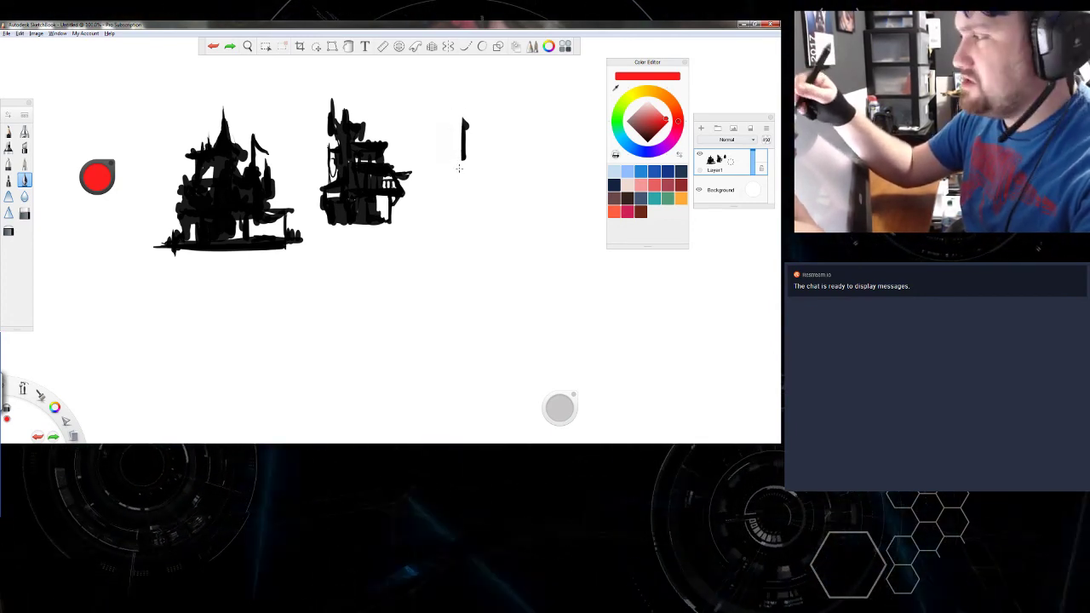
left_click_drag(462, 112, 466, 164)
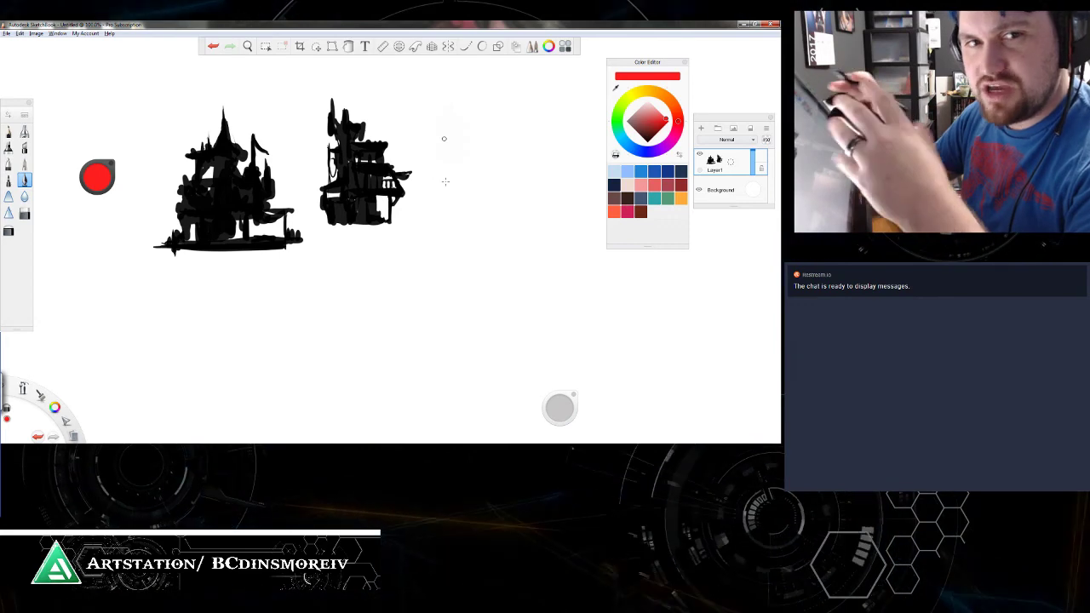
Step: Change the brush colour to black, close the colour editor and paint a diagonal windmill blade beside the second building
left_click_drag(645, 137, 649, 155)
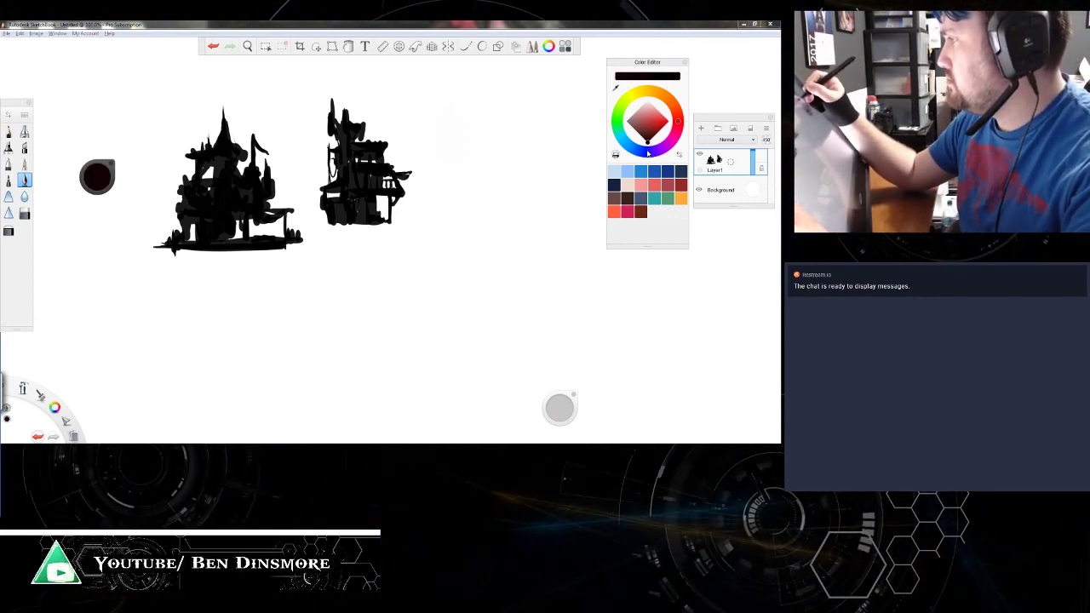
left_click(685, 63)
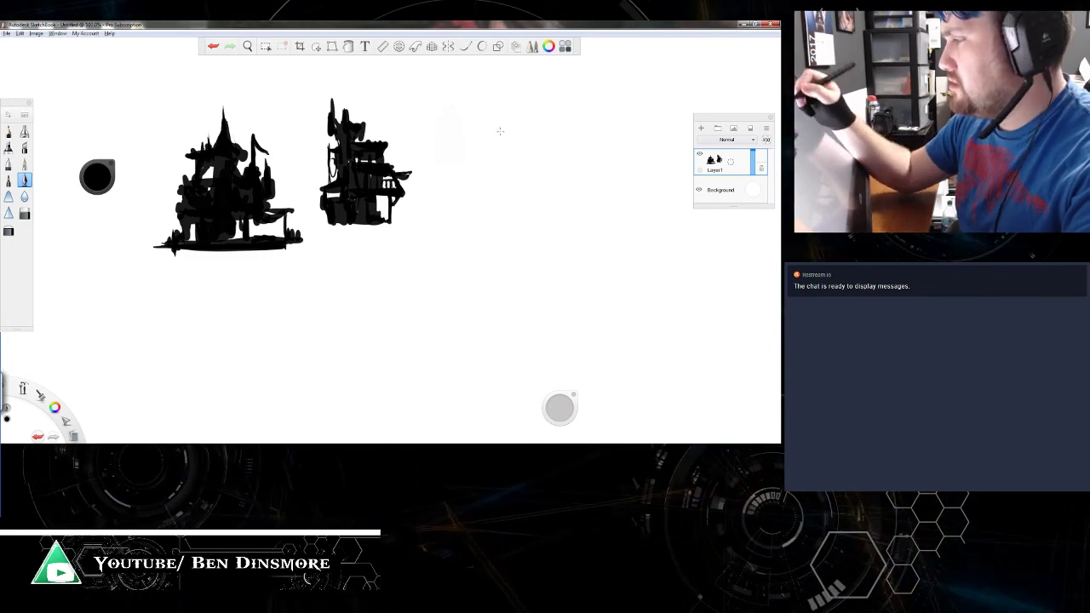
left_click_drag(449, 103, 486, 156)
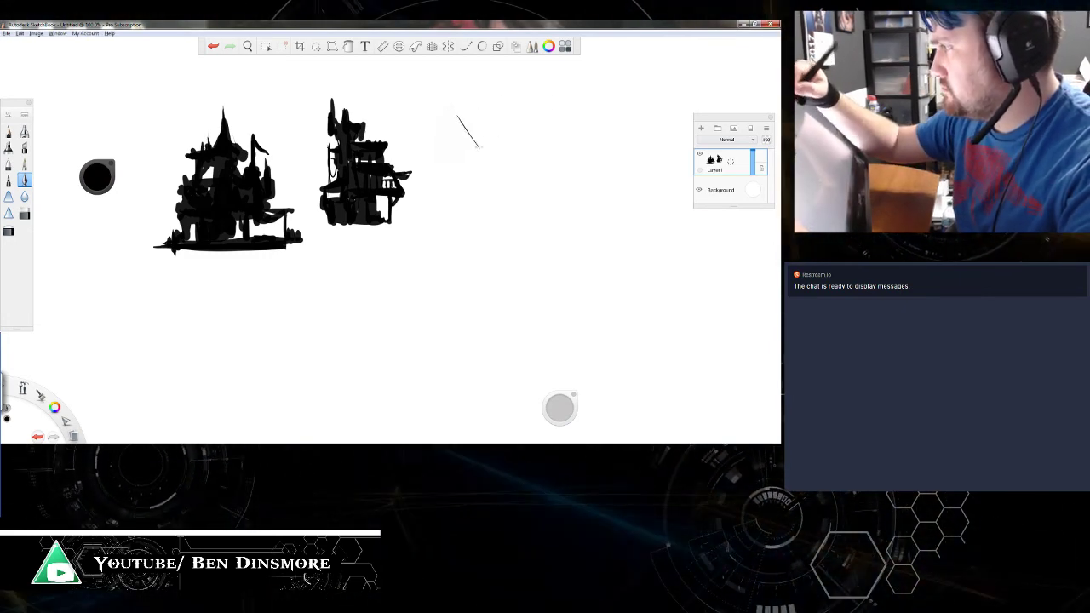
left_click_drag(451, 105, 489, 160)
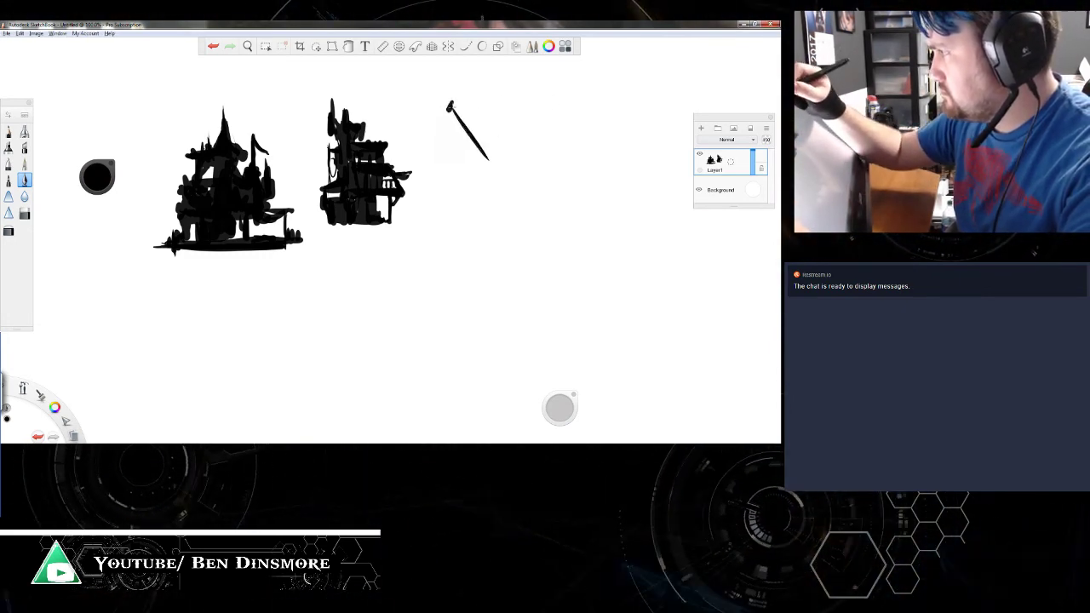
left_click_drag(449, 103, 470, 132)
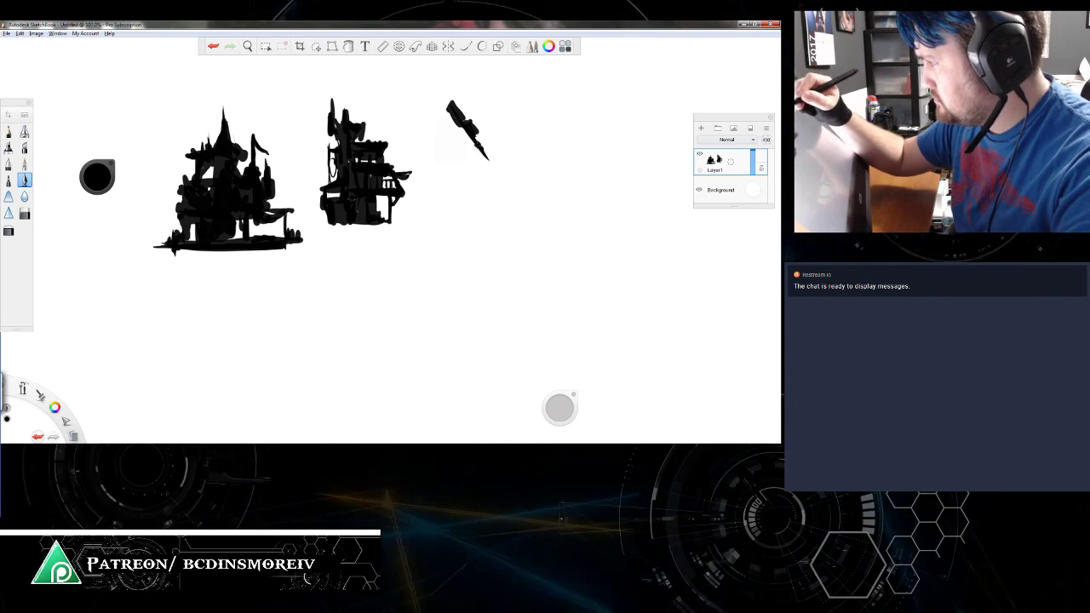
left_click_drag(470, 132, 505, 179)
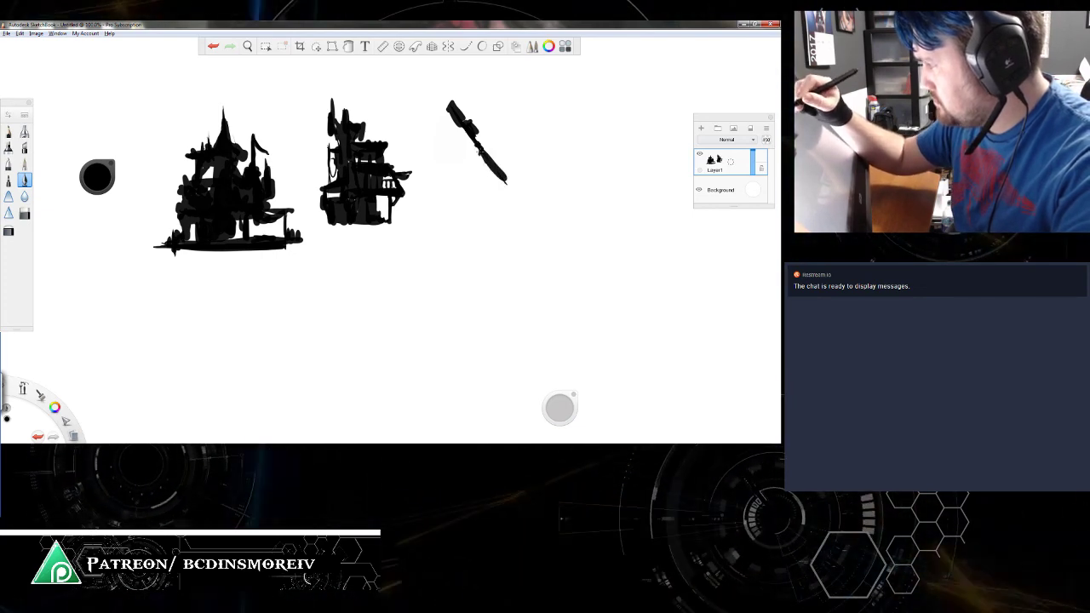
left_click_drag(504, 179, 503, 178)
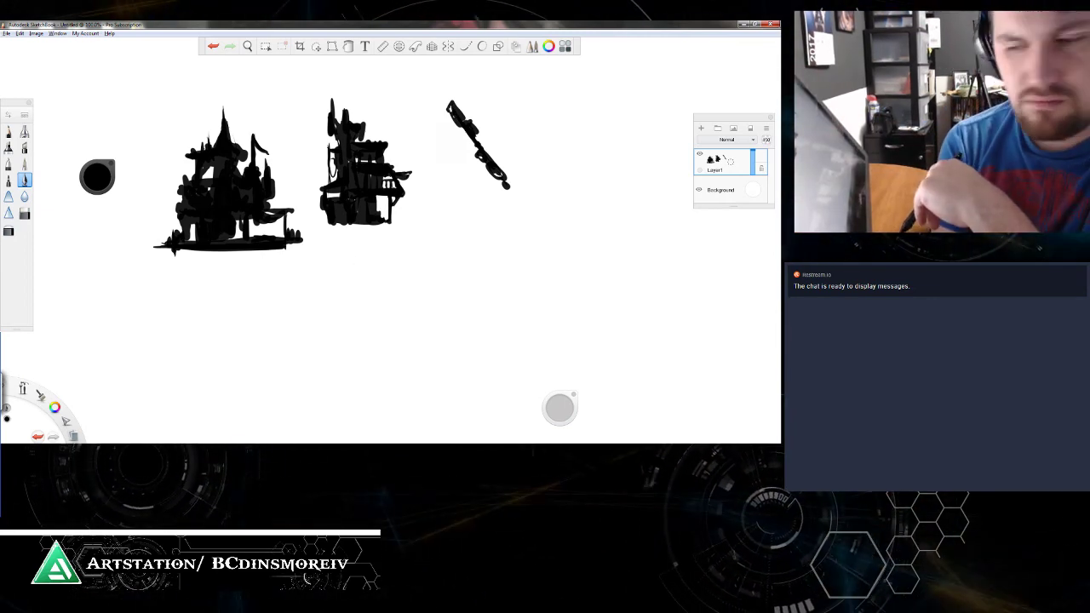
key("alt+Tab")
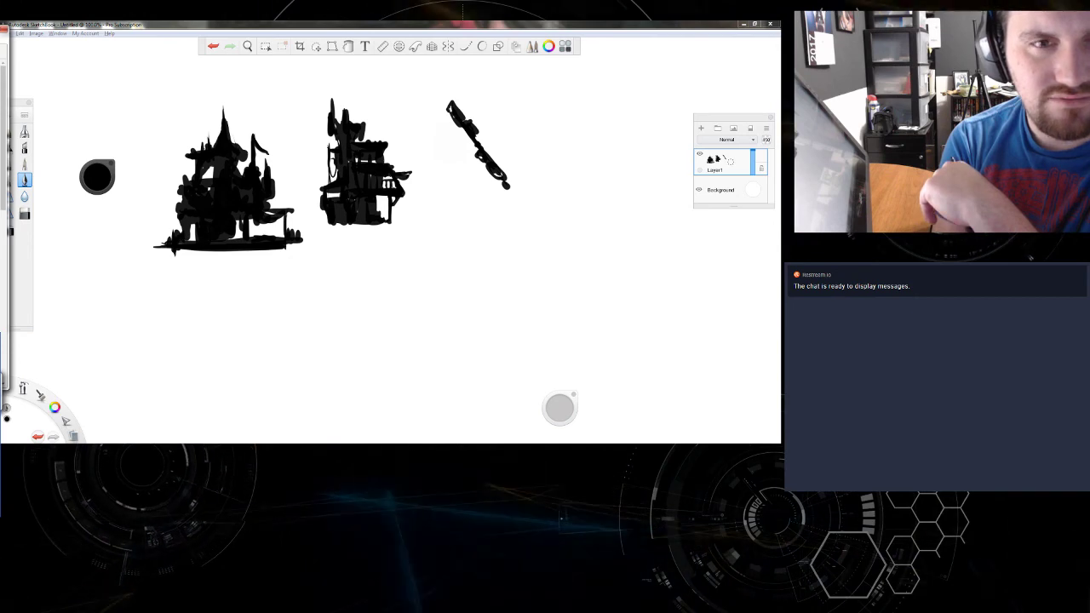
left_click(4, 29)
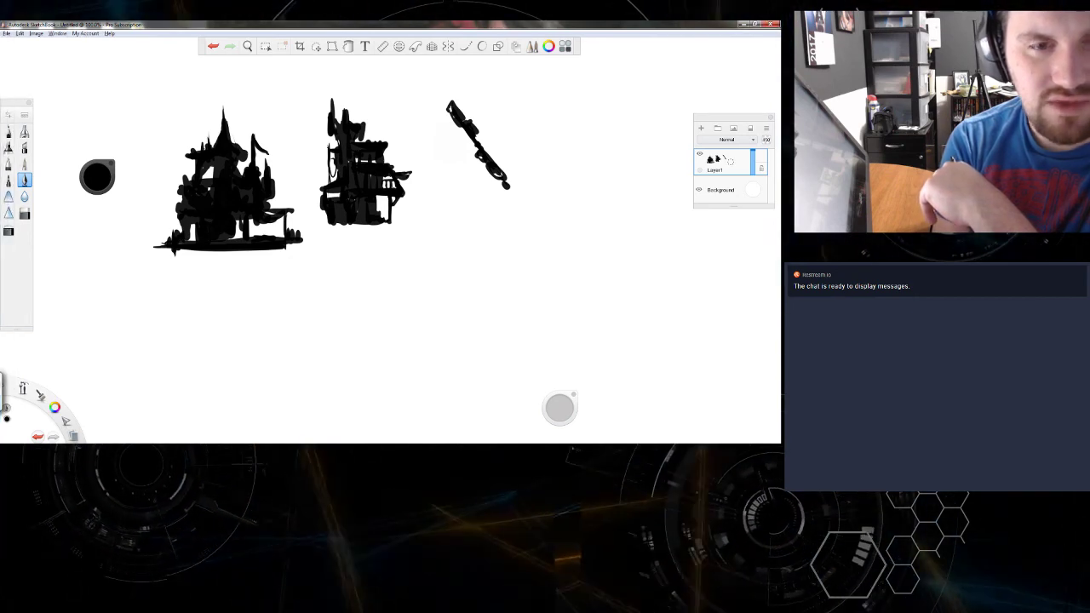
key("alt+Tab")
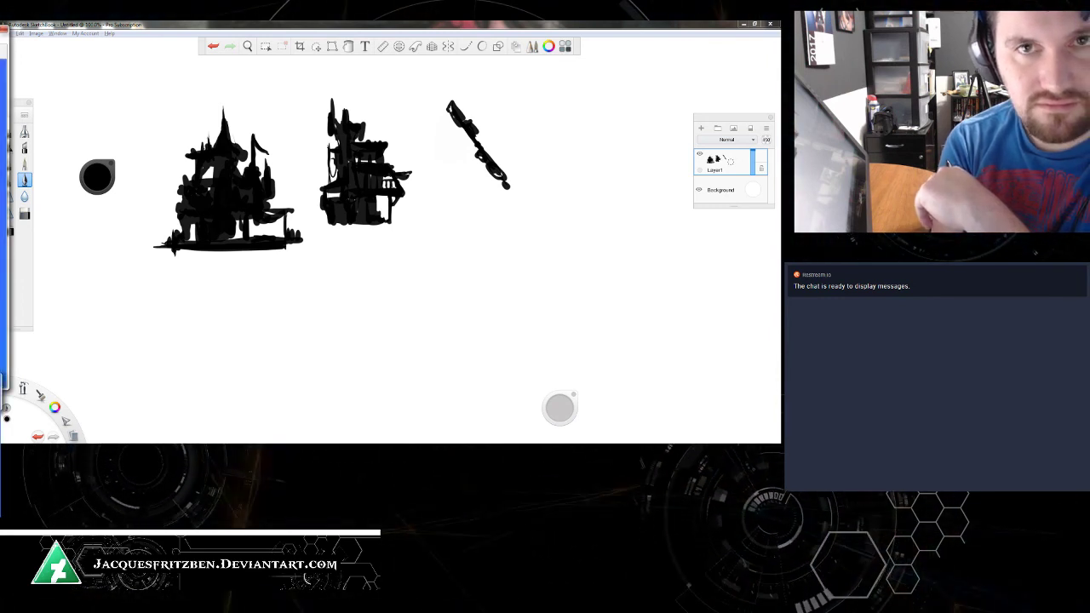
key("alt+Tab")
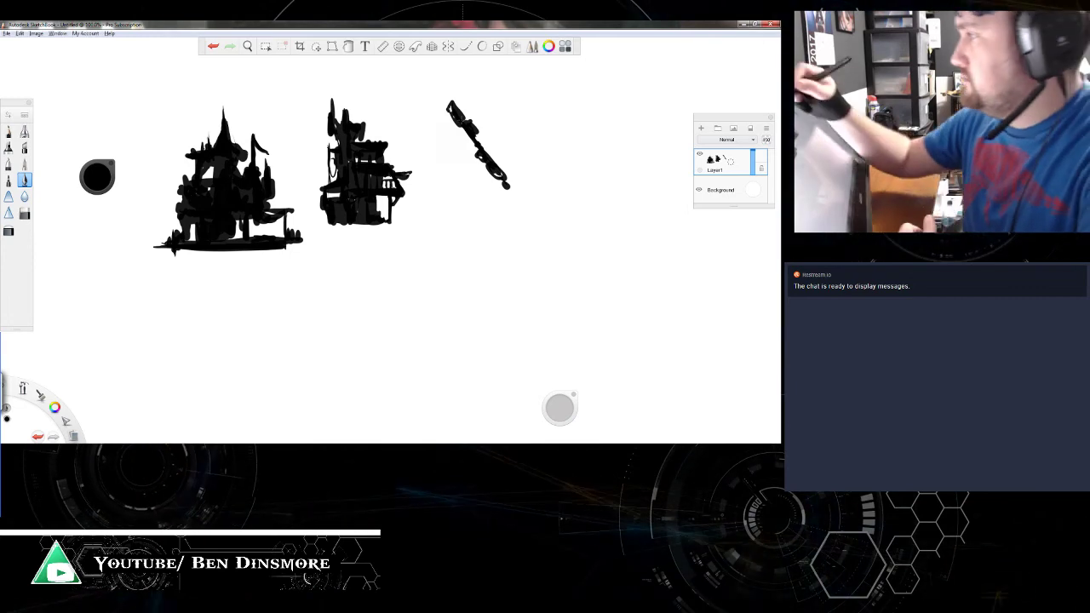
Step: Widen the windmill blade's upper tip and paint a second blade crossing it, with a hub and upper tower at the centre
left_click_drag(444, 101, 462, 123)
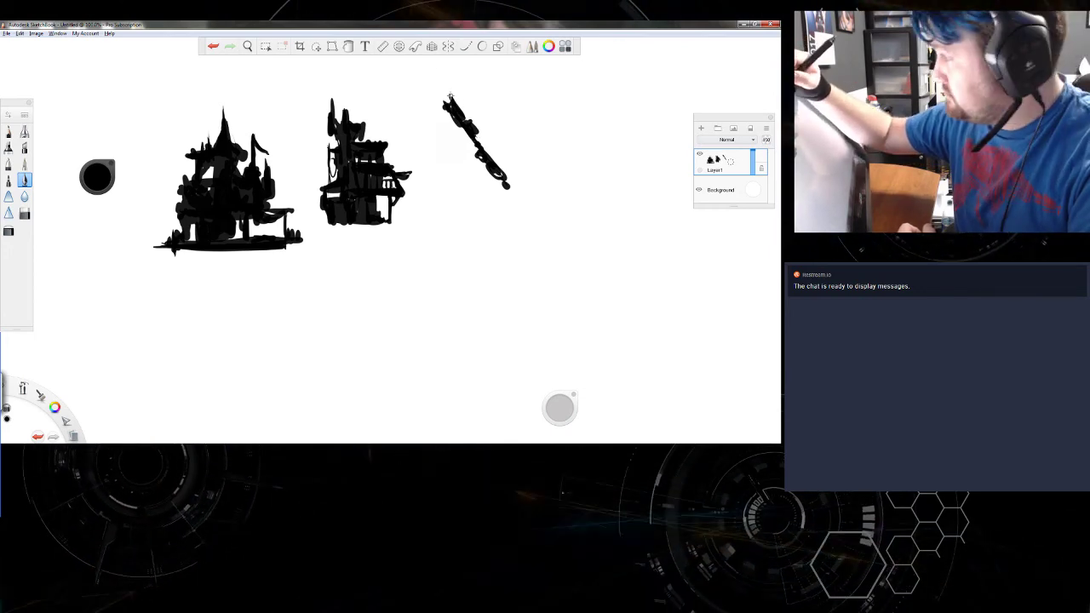
left_click_drag(451, 96, 465, 117)
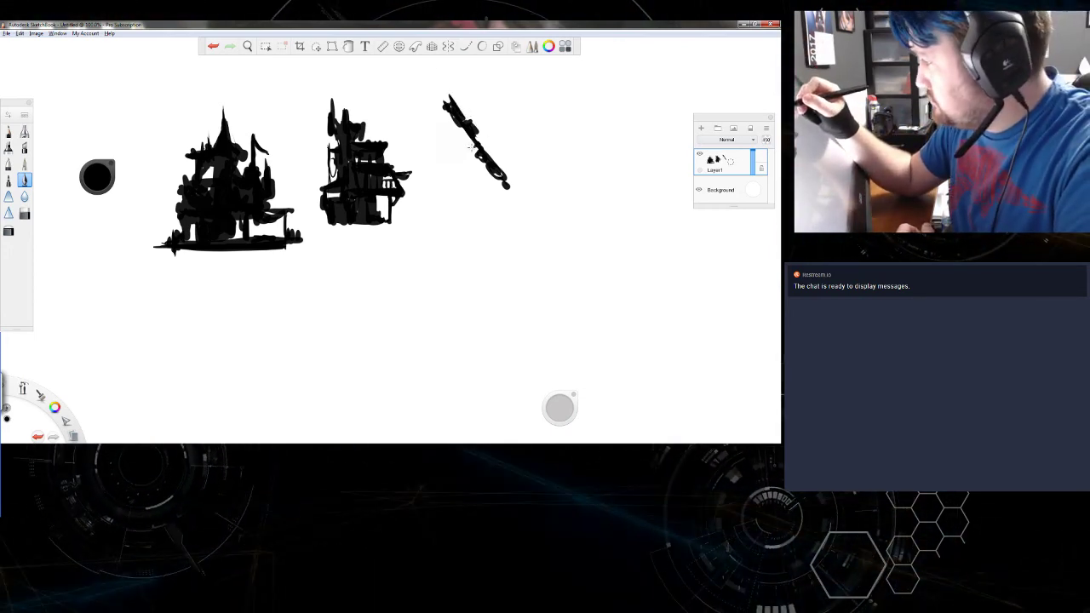
left_click_drag(435, 178, 509, 112)
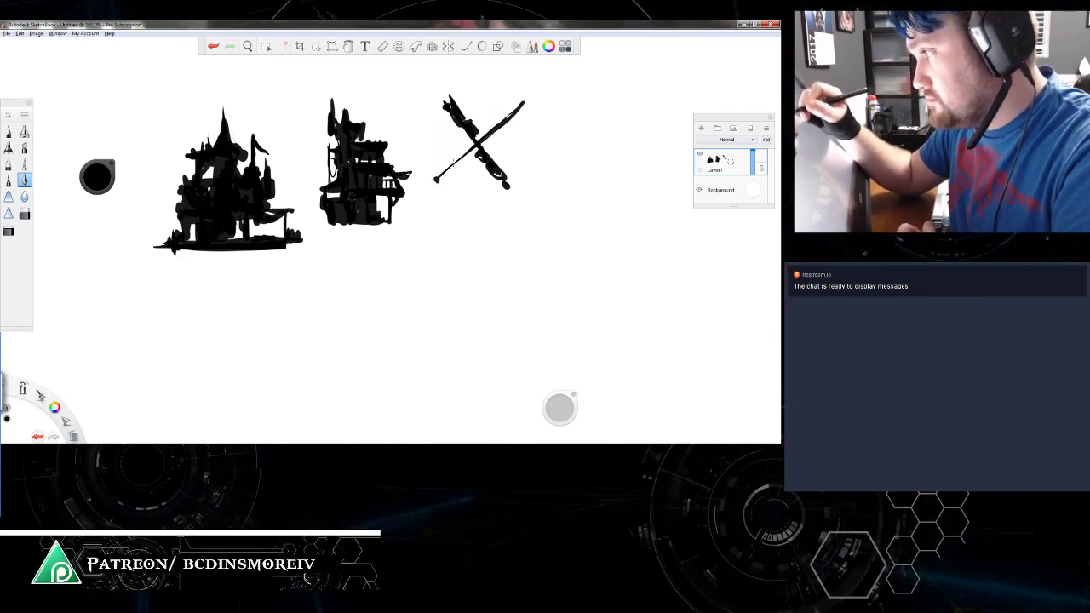
left_click_drag(436, 178, 440, 182)
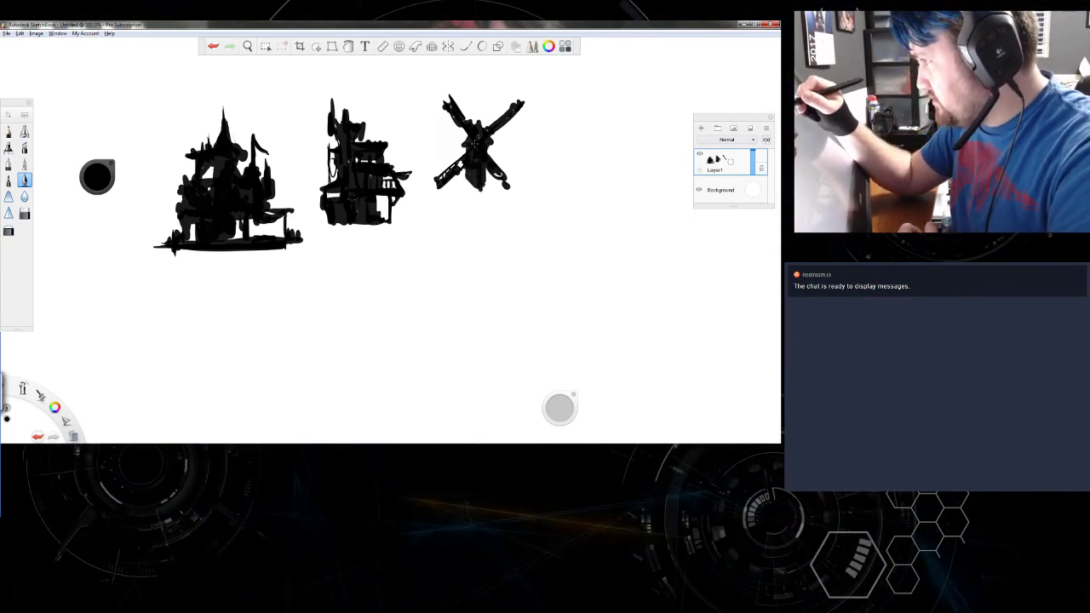
Step: Paint the windmill's tower body in black, with an attached side building, small protruding details and a flat ground line
left_click_drag(481, 175, 476, 205)
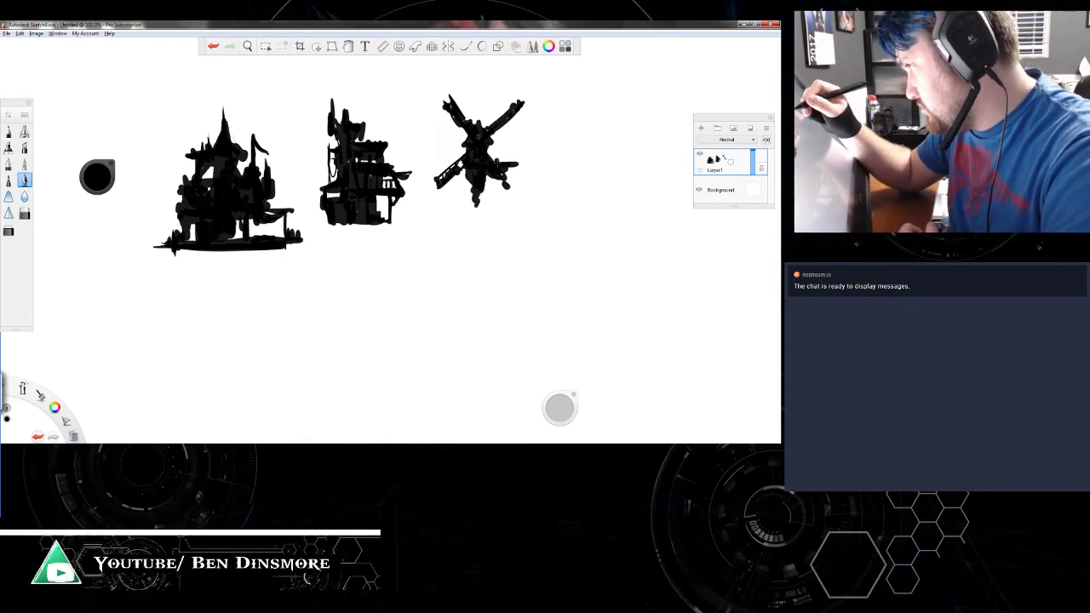
mouse_move(522, 160)
left_mouse_down()
mouse_move(471, 210)
mouse_move(485, 211)
mouse_move(496, 162)
mouse_move(502, 194)
mouse_move(520, 187)
mouse_move(511, 174)
mouse_move(520, 183)
mouse_move(525, 167)
mouse_move(533, 174)
mouse_move(526, 158)
mouse_move(543, 177)
mouse_move(526, 176)
mouse_move(531, 192)
mouse_move(489, 209)
mouse_move(531, 207)
mouse_move(546, 181)
mouse_move(542, 213)
left_mouse_up()
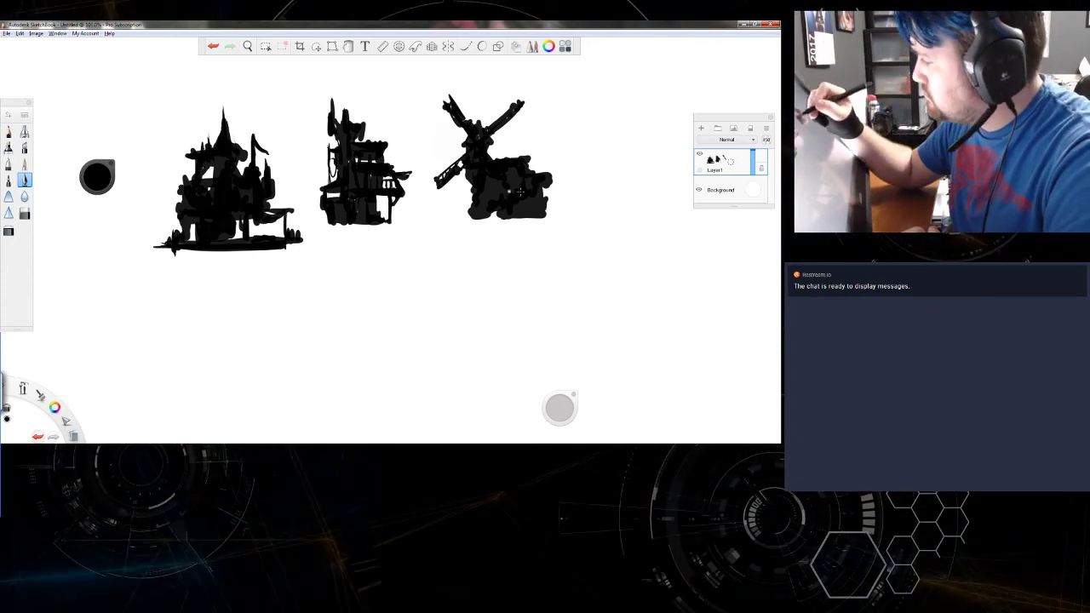
left_click_drag(525, 200, 529, 207)
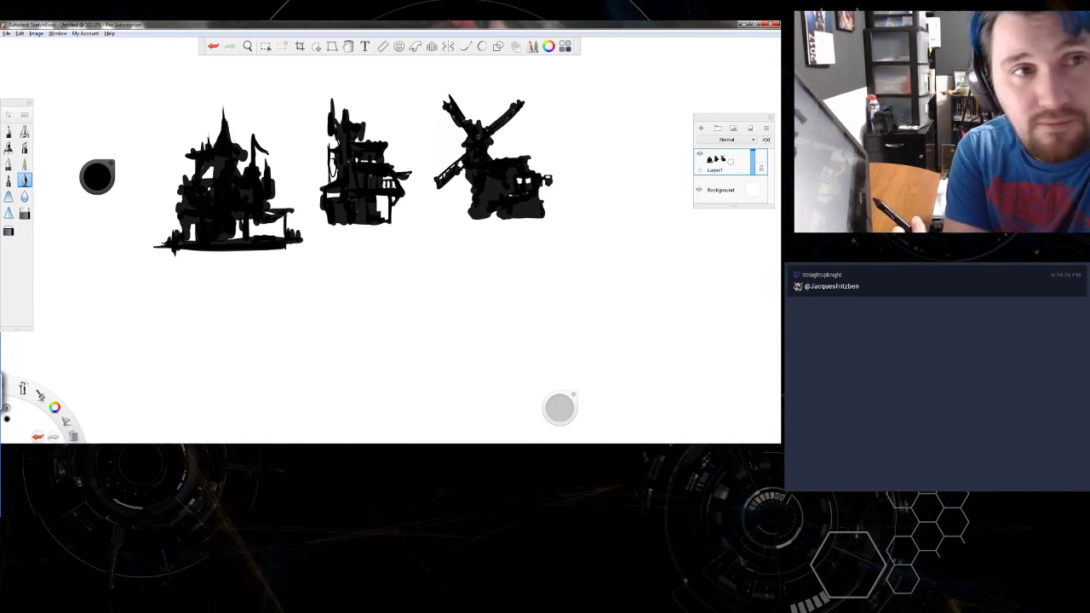
mouse_move(112, 449)
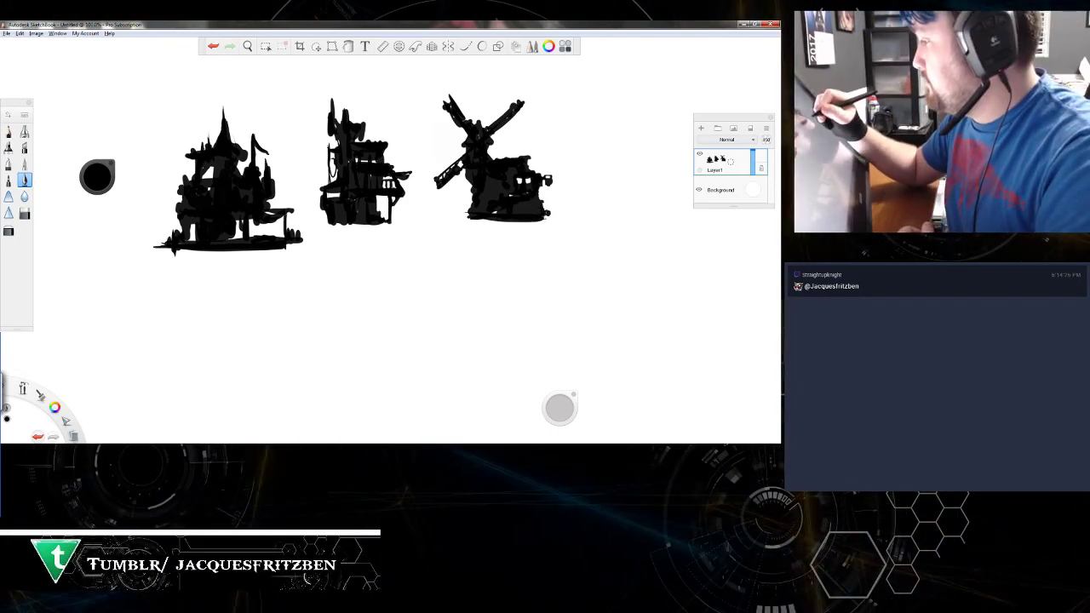
left_click_drag(475, 217, 465, 214)
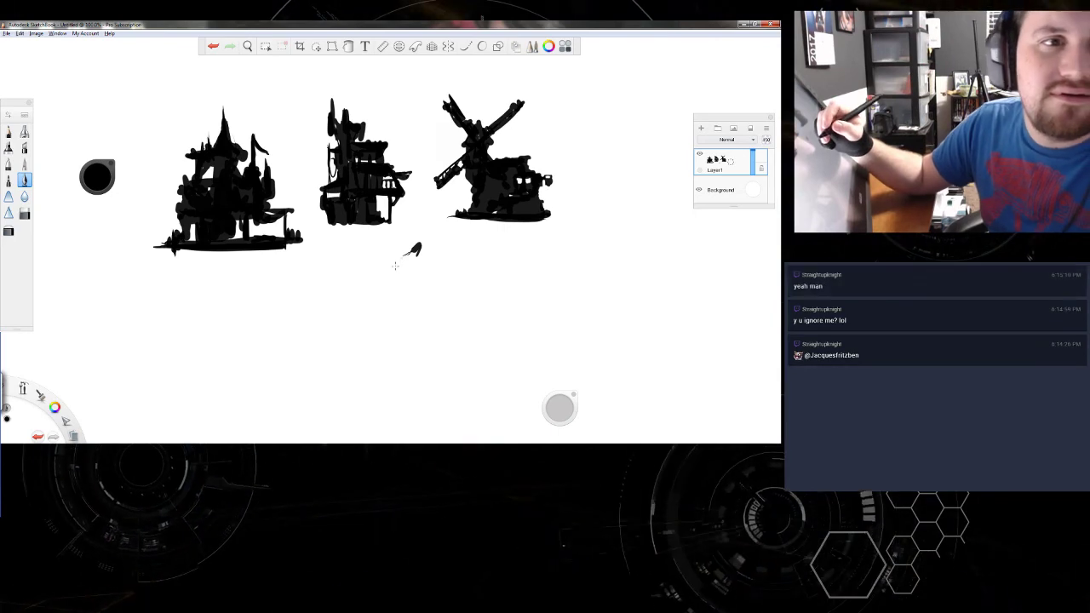
Step: Paint a fourth black building below the others, with a peaked roof, an upper tower and a projecting side platform with hanging ropes
mouse_move(417, 242)
left_mouse_down()
mouse_move(391, 260)
mouse_move(413, 248)
left_mouse_up()
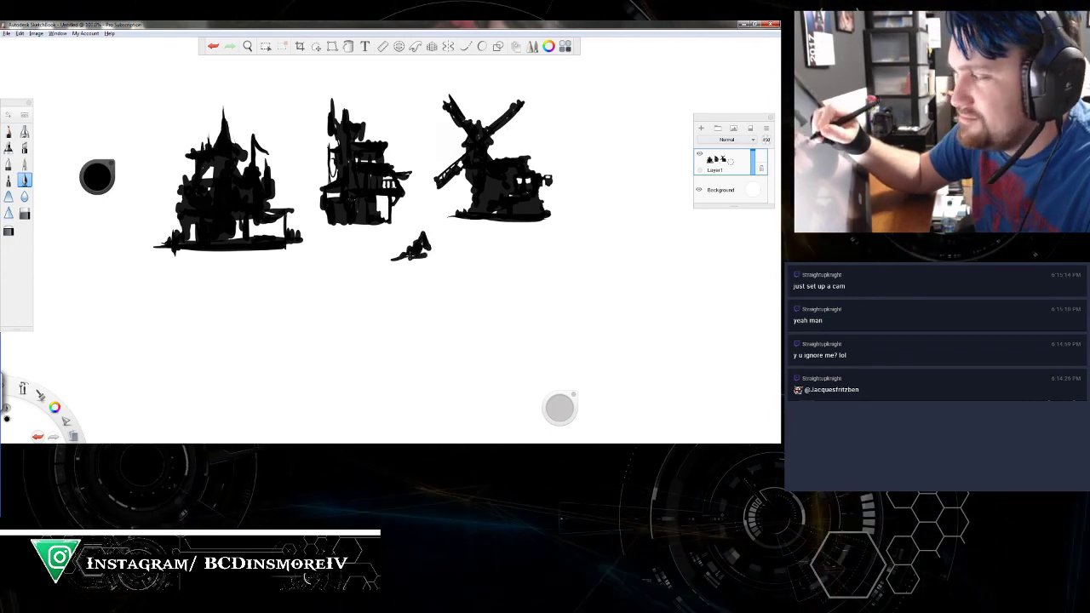
left_click_drag(418, 238, 438, 253)
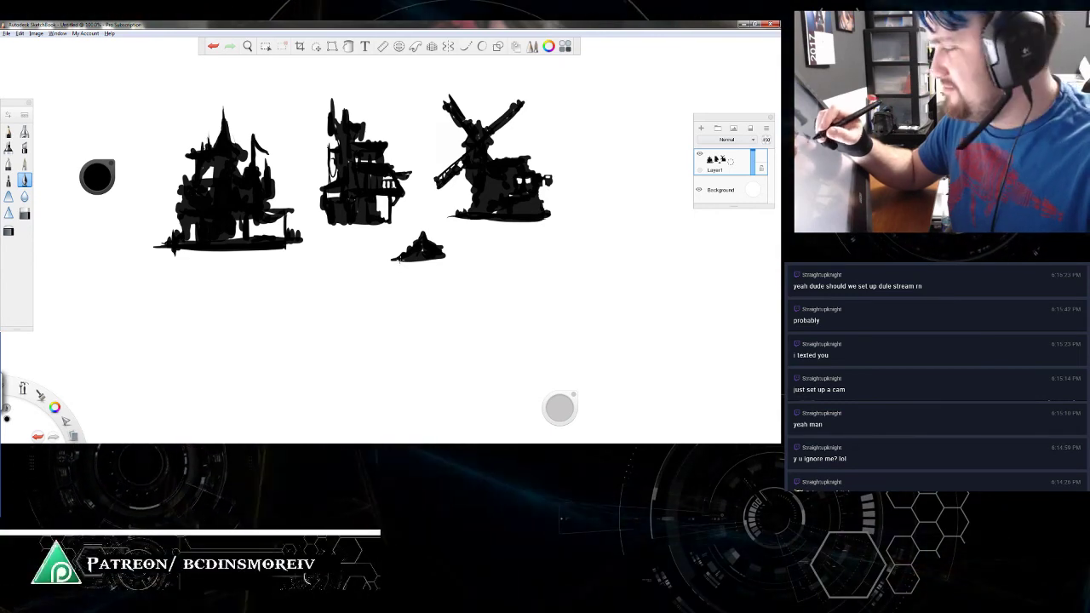
mouse_move(398, 262)
left_mouse_down()
mouse_move(400, 274)
mouse_move(387, 273)
mouse_move(401, 289)
mouse_move(375, 277)
mouse_move(400, 290)
left_mouse_up()
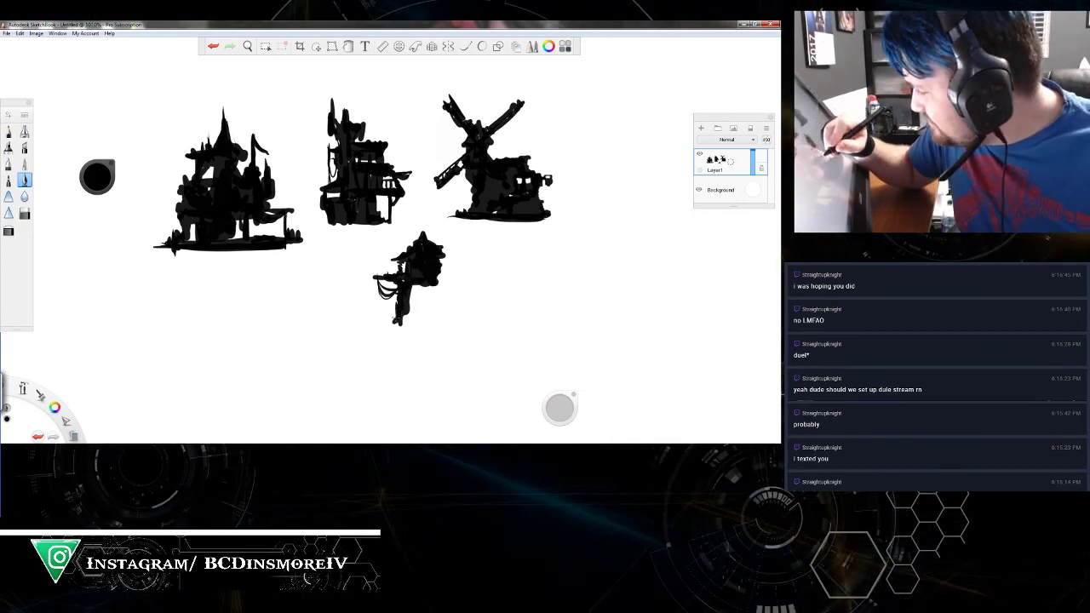
Step: Fill in the fourth building's lower body and surround its base with jagged rock shapes on both sides
left_click_drag(391, 325, 391, 309)
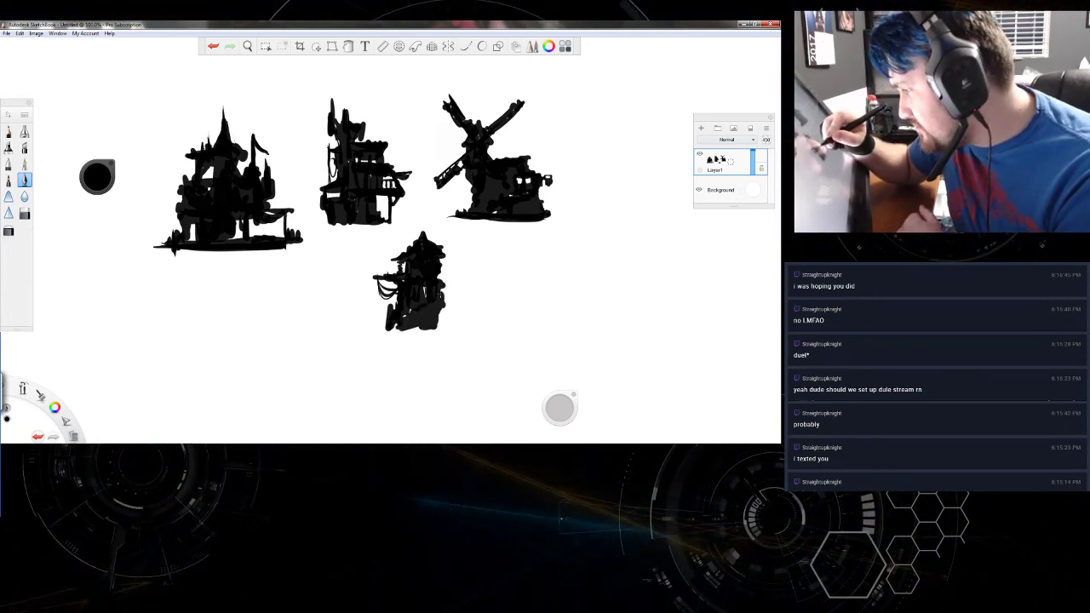
left_click_drag(441, 294, 453, 310)
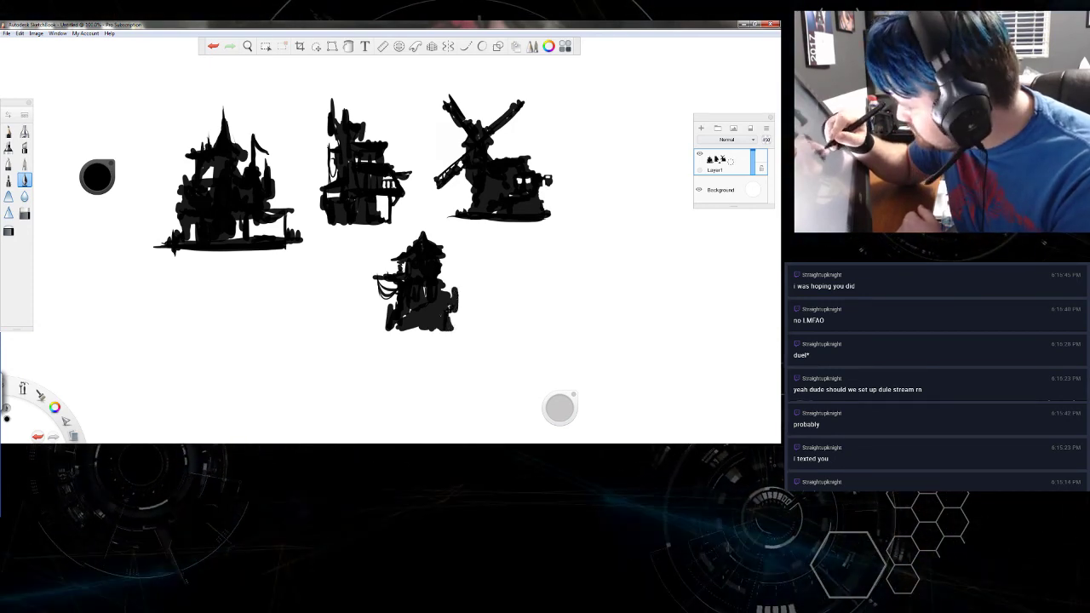
left_click_drag(459, 290, 462, 323)
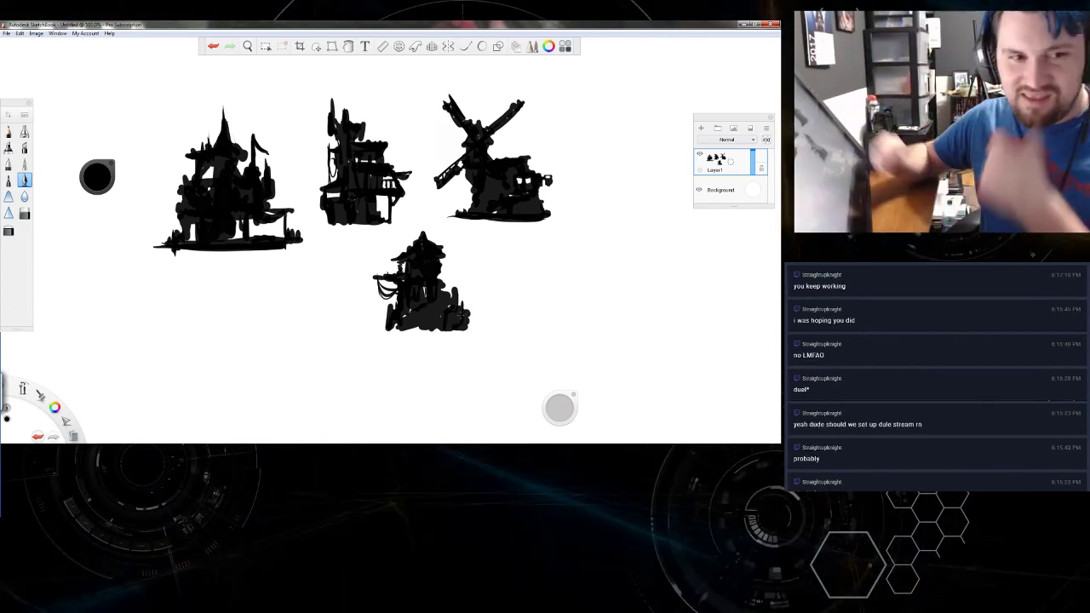
left_click_drag(471, 307, 473, 328)
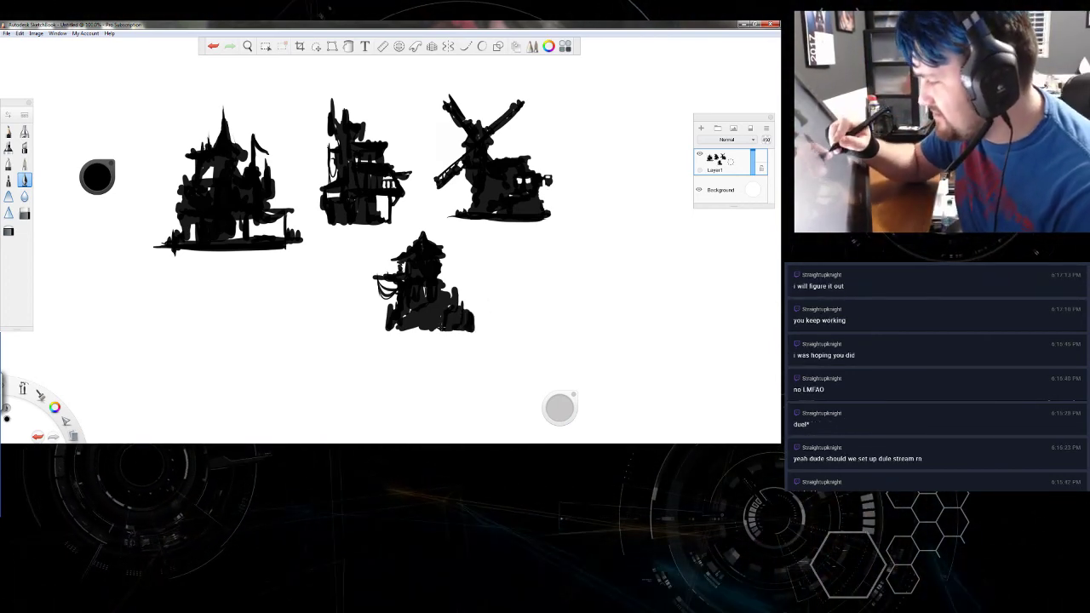
left_click_drag(386, 314, 378, 331)
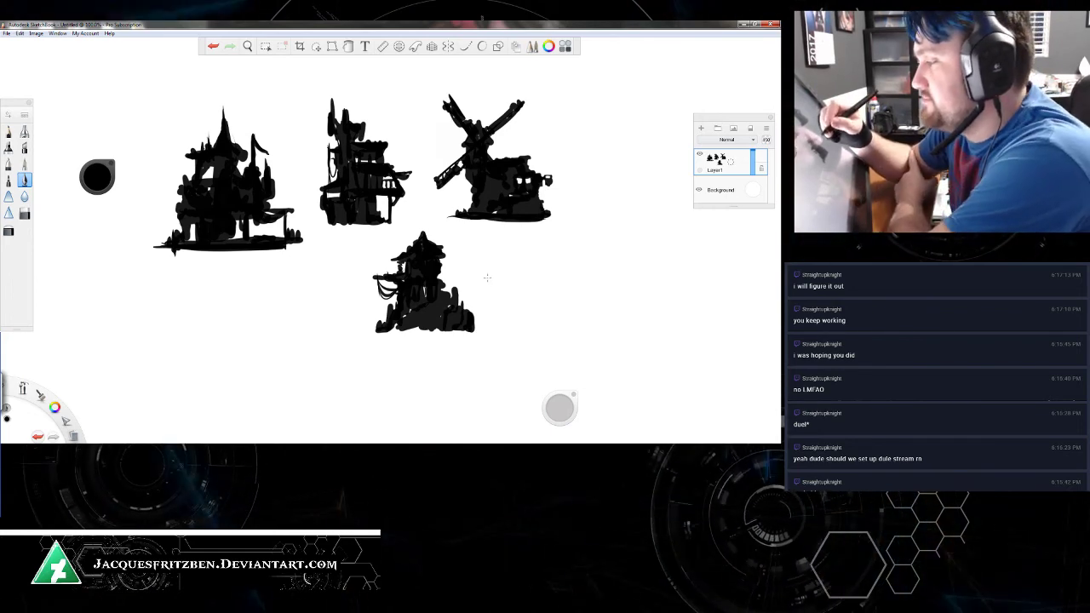
Step: Paint a fifth black silhouette below the windmill: a tall tower with a jagged, spiked crown and a wider base
mouse_move(512, 261)
left_mouse_down()
mouse_move(513, 273)
mouse_move(498, 268)
left_mouse_up()
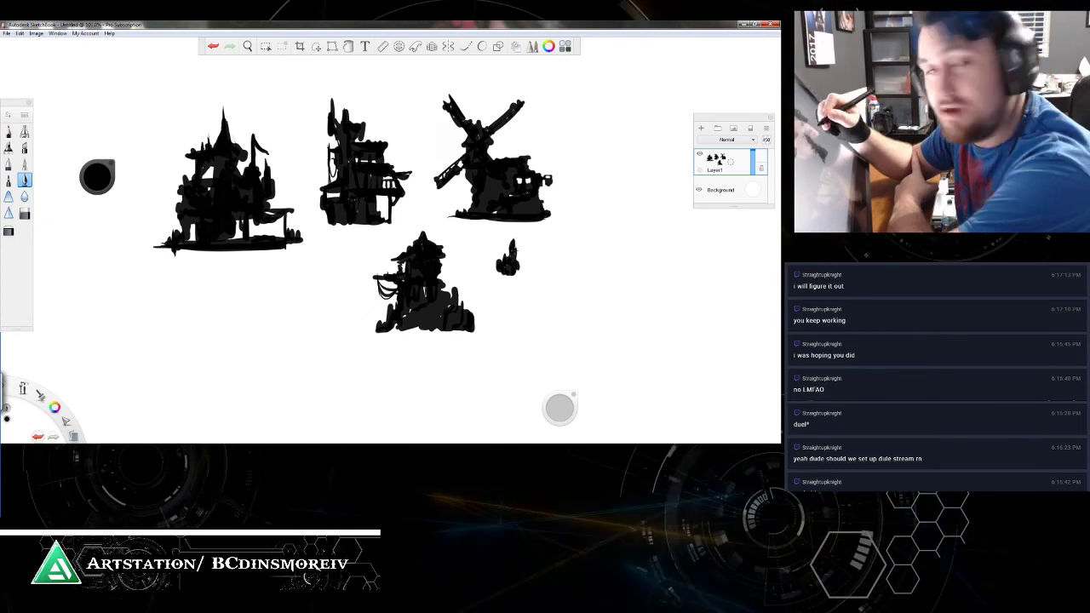
mouse_move(515, 263)
left_mouse_down()
mouse_move(526, 242)
mouse_move(525, 259)
left_mouse_up()
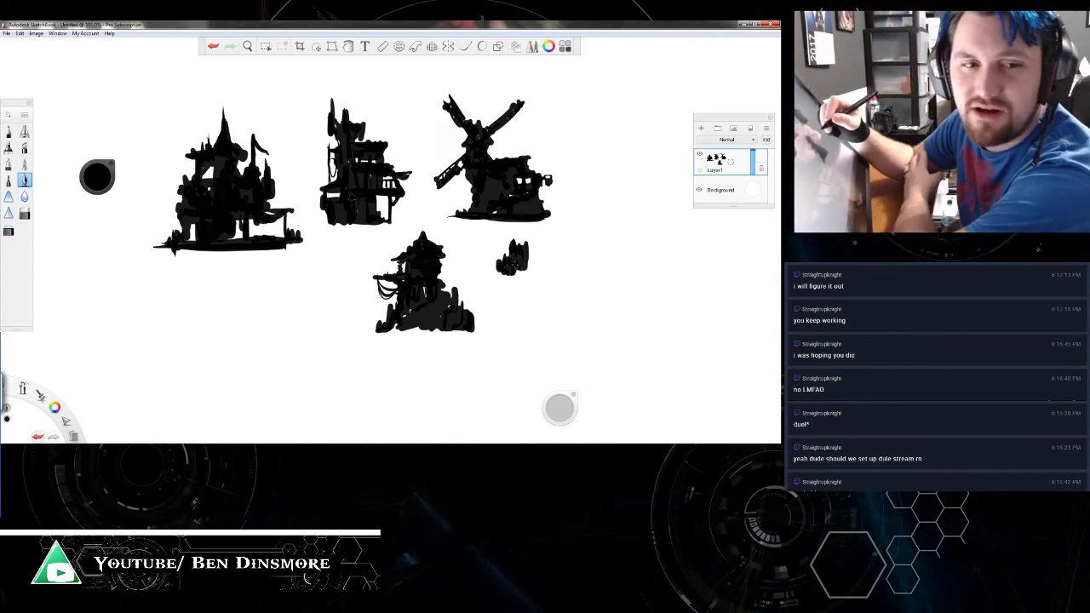
left_click_drag(528, 253, 525, 272)
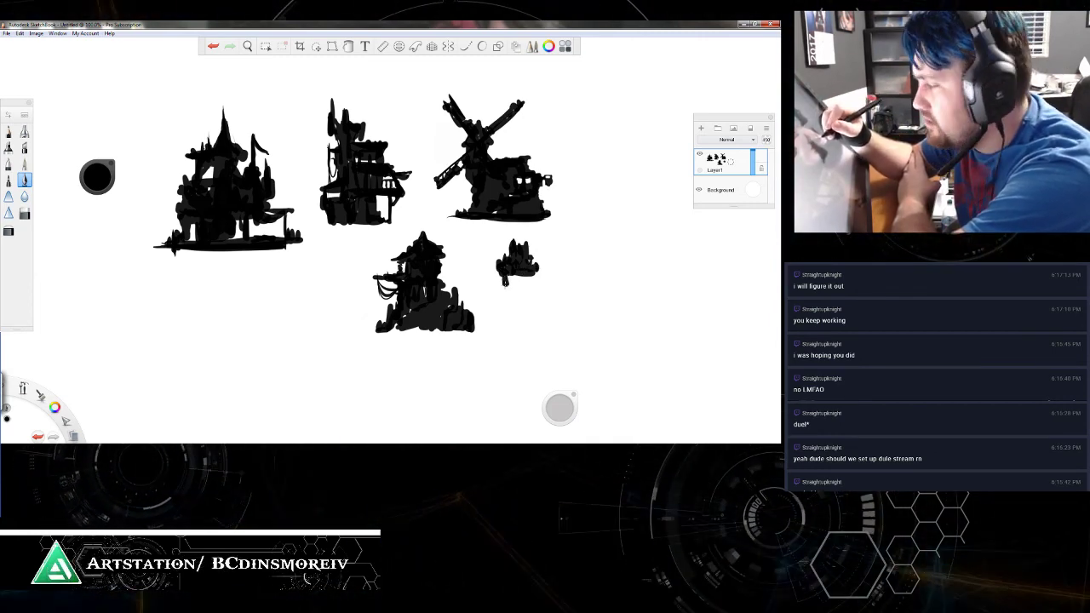
left_click_drag(505, 283, 503, 294)
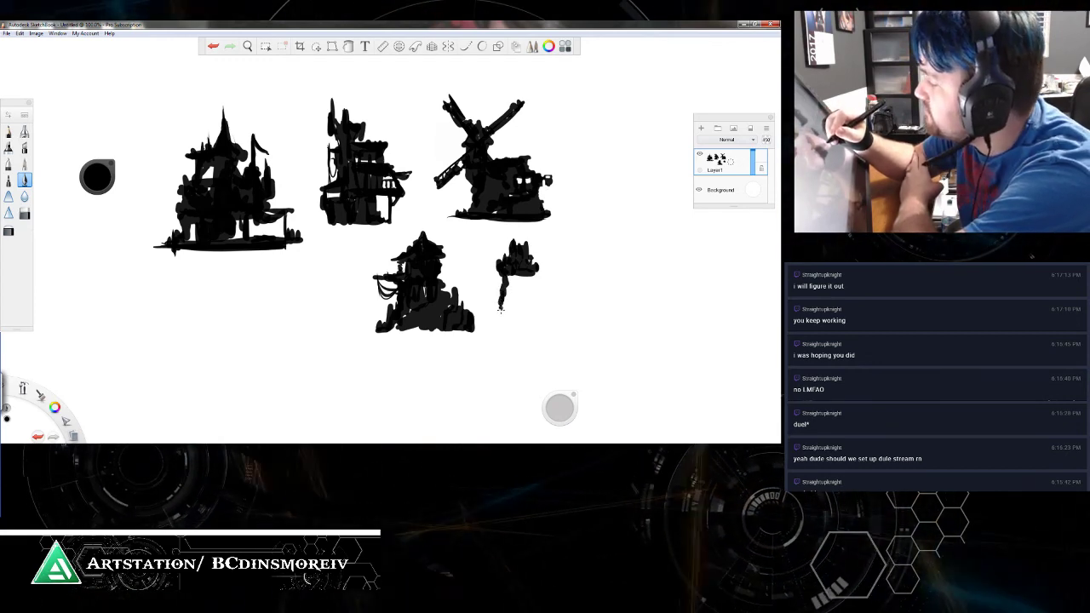
left_click_drag(501, 315, 512, 276)
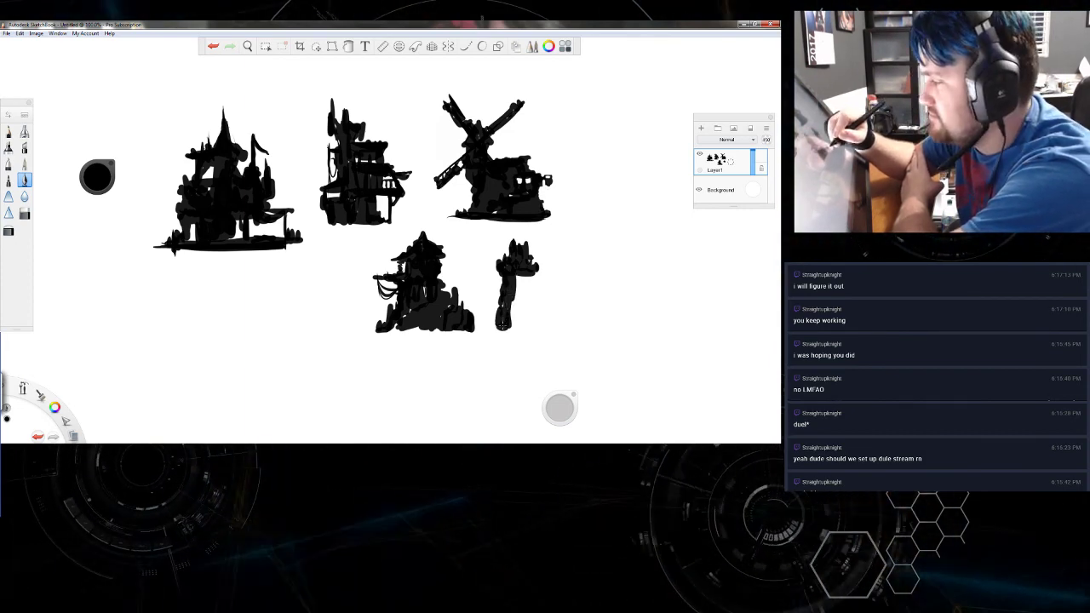
mouse_move(497, 316)
left_mouse_down()
mouse_move(494, 328)
mouse_move(513, 300)
mouse_move(528, 302)
mouse_move(532, 272)
mouse_move(533, 303)
mouse_move(546, 309)
left_mouse_up()
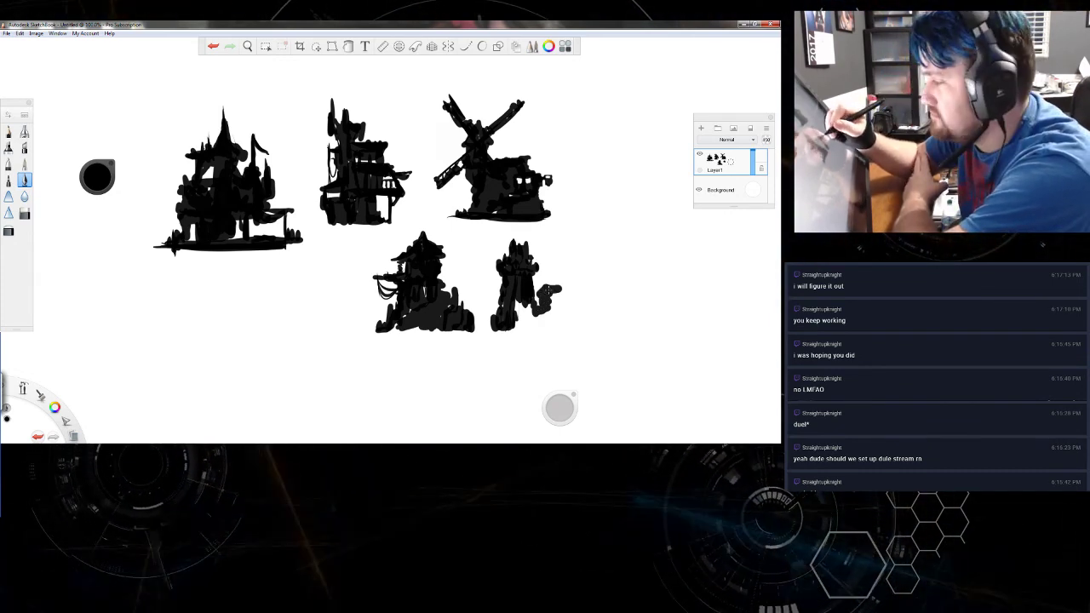
Step: Attach a small roofed side building to the fifth tower and surround the base with low rocky shapes
mouse_move(546, 291)
left_mouse_down()
mouse_move(558, 289)
mouse_move(555, 309)
mouse_move(526, 320)
mouse_move(529, 310)
mouse_move(545, 325)
mouse_move(562, 322)
mouse_move(564, 292)
mouse_move(571, 321)
left_mouse_up()
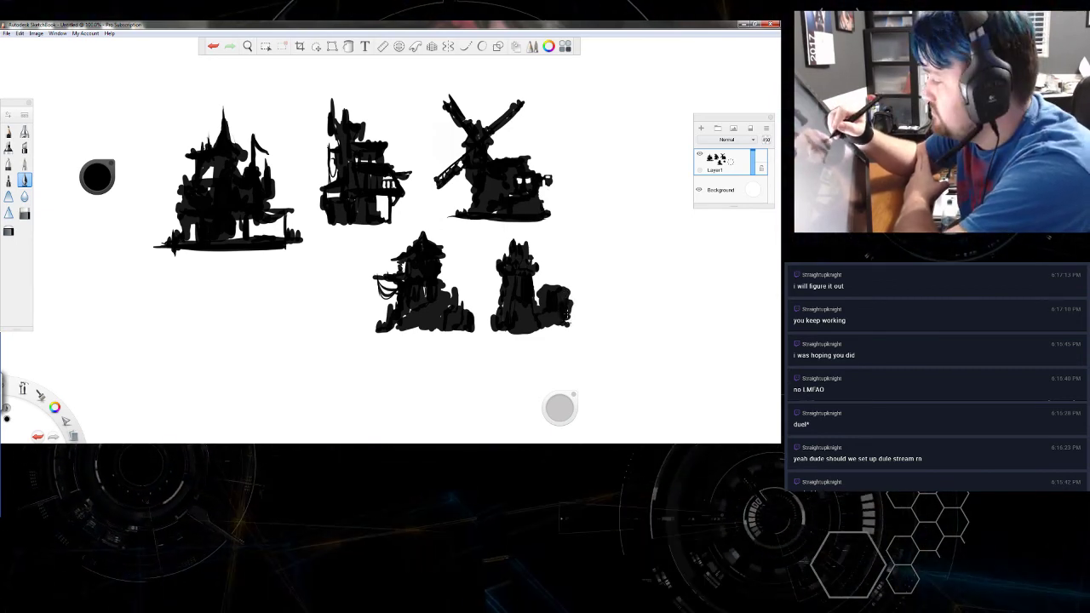
left_click_drag(546, 327, 583, 325)
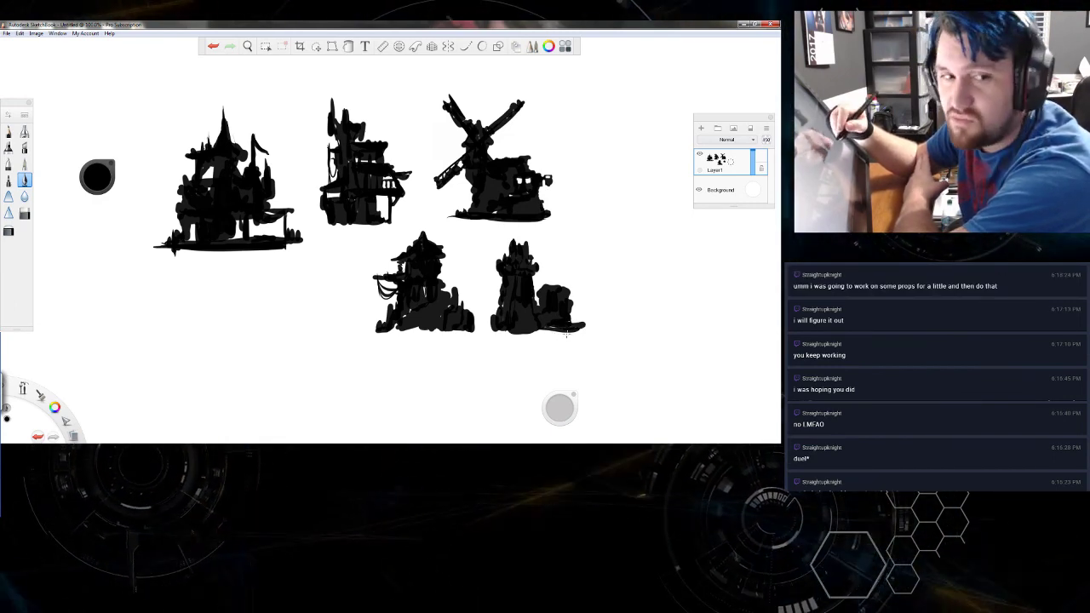
left_click_drag(574, 319, 579, 317)
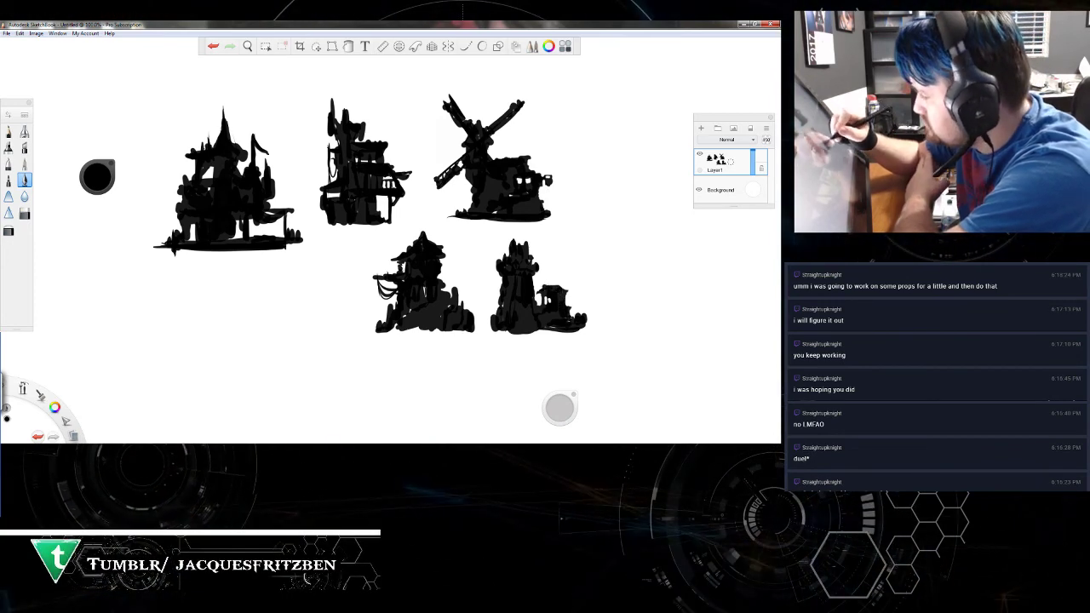
left_click_drag(491, 322, 489, 329)
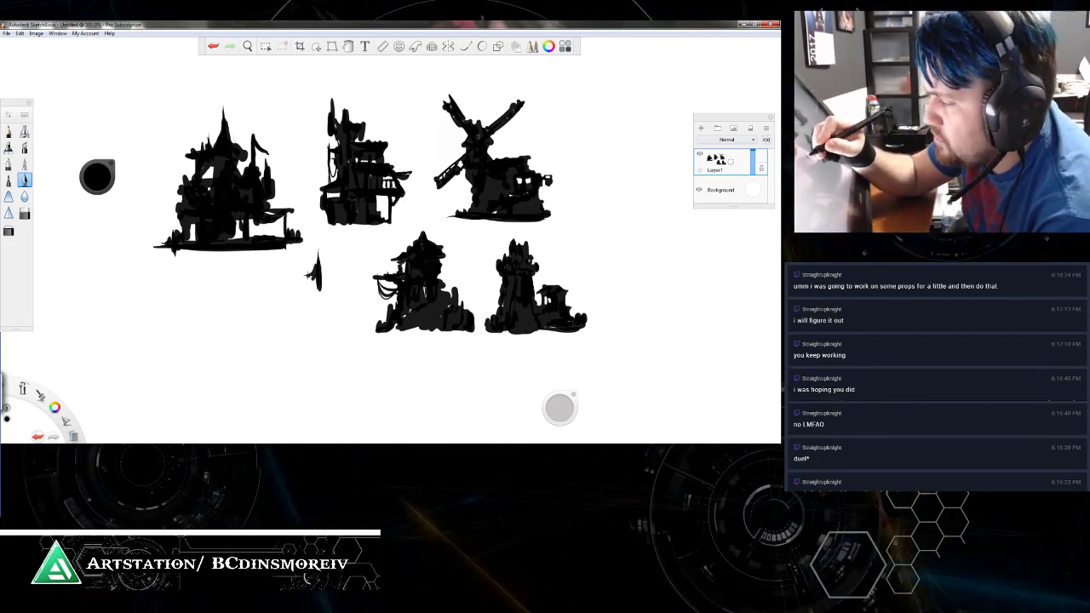
Step: Paint the top of a sixth building below the castle, with pointed spires, a round opening and flared roof edges
mouse_move(314, 265)
left_mouse_down()
mouse_move(290, 276)
mouse_move(311, 284)
mouse_move(292, 273)
mouse_move(293, 307)
left_mouse_up()
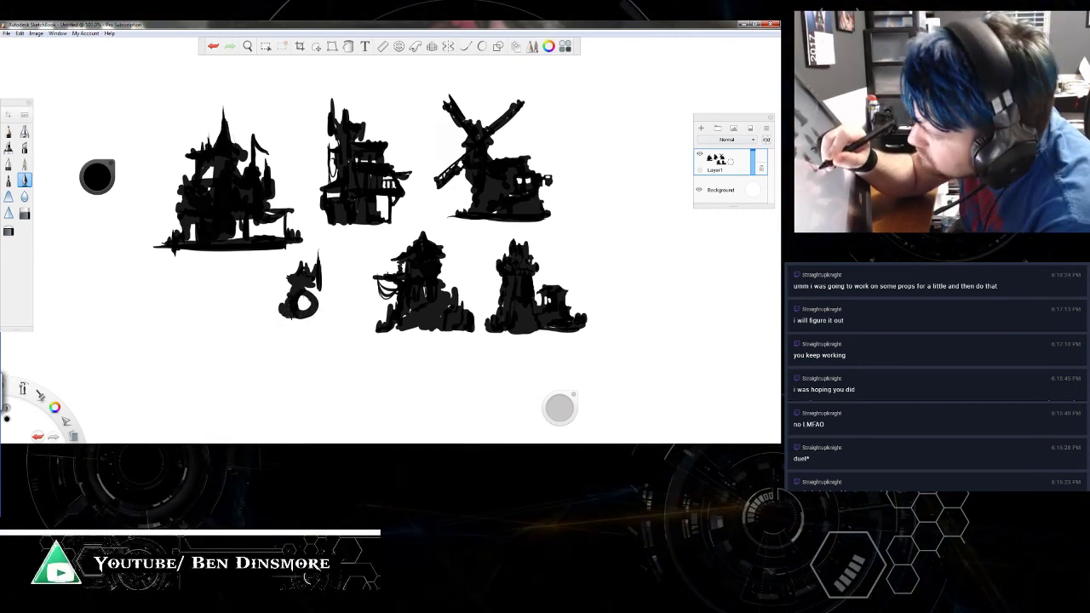
left_click_drag(324, 315, 331, 314)
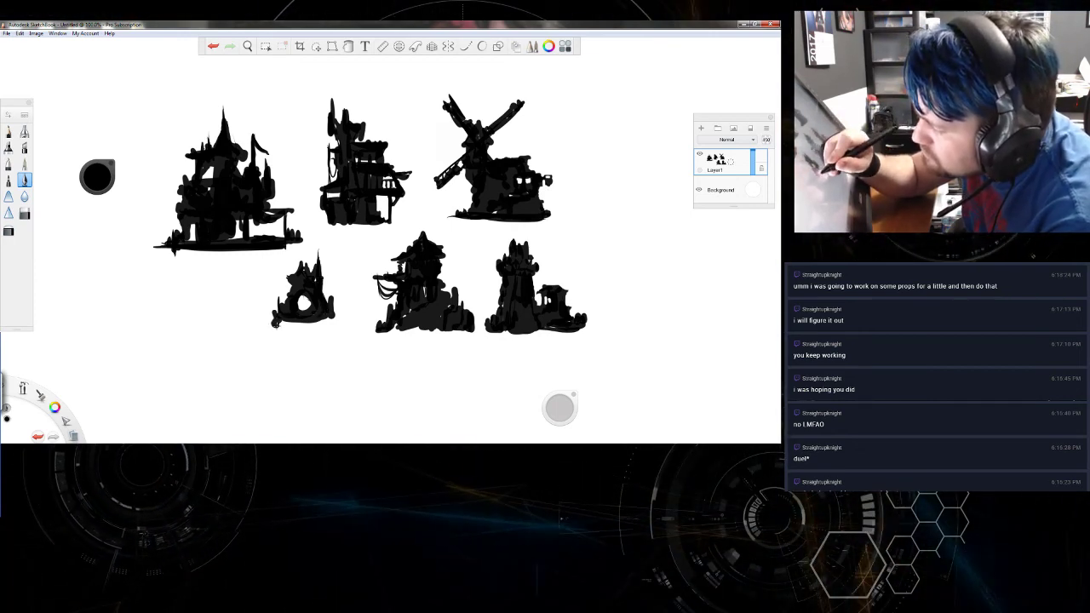
mouse_move(277, 321)
left_mouse_down()
mouse_move(264, 327)
mouse_move(345, 327)
left_mouse_up()
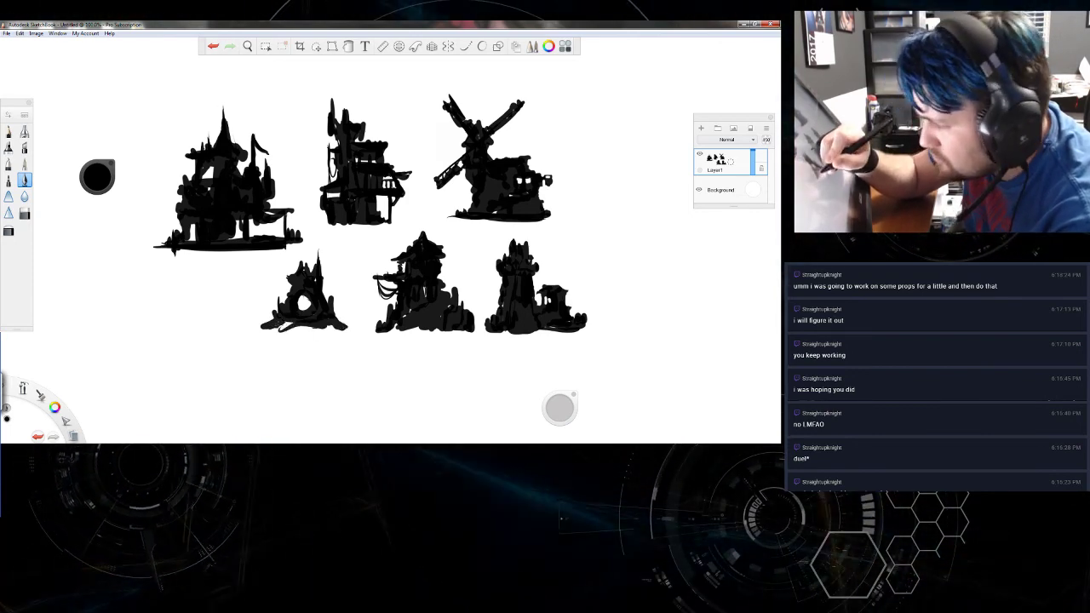
Step: Paint and fill a broad lower body under the sixth building's roof, with blocky extensions on both sides
left_click_drag(282, 345, 258, 373)
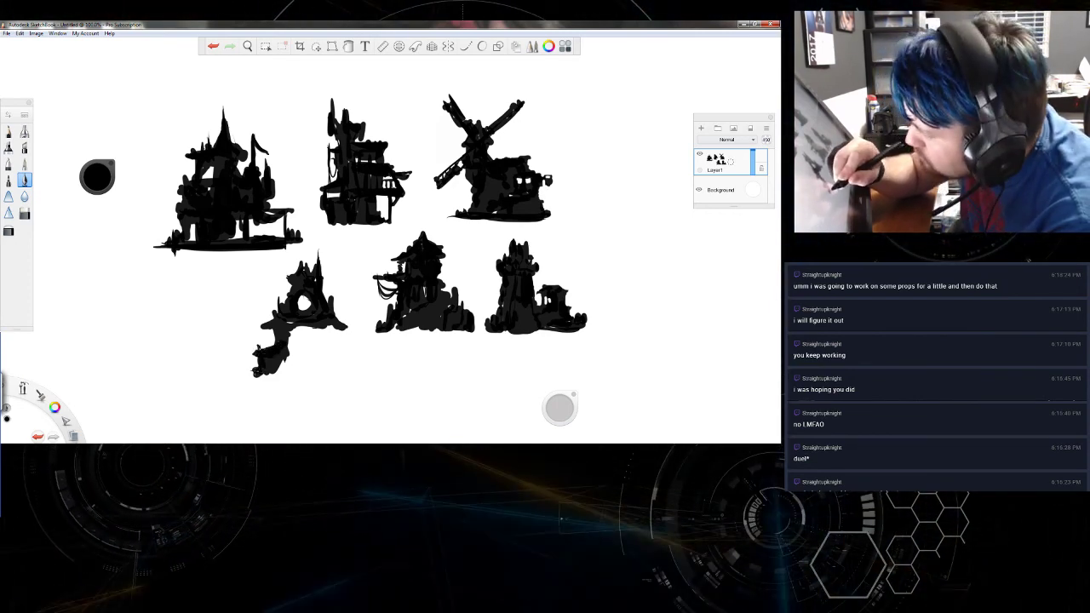
left_click_drag(253, 377, 279, 375)
mouse_move(300, 380)
left_mouse_down()
mouse_move(290, 346)
mouse_move(281, 373)
left_mouse_up()
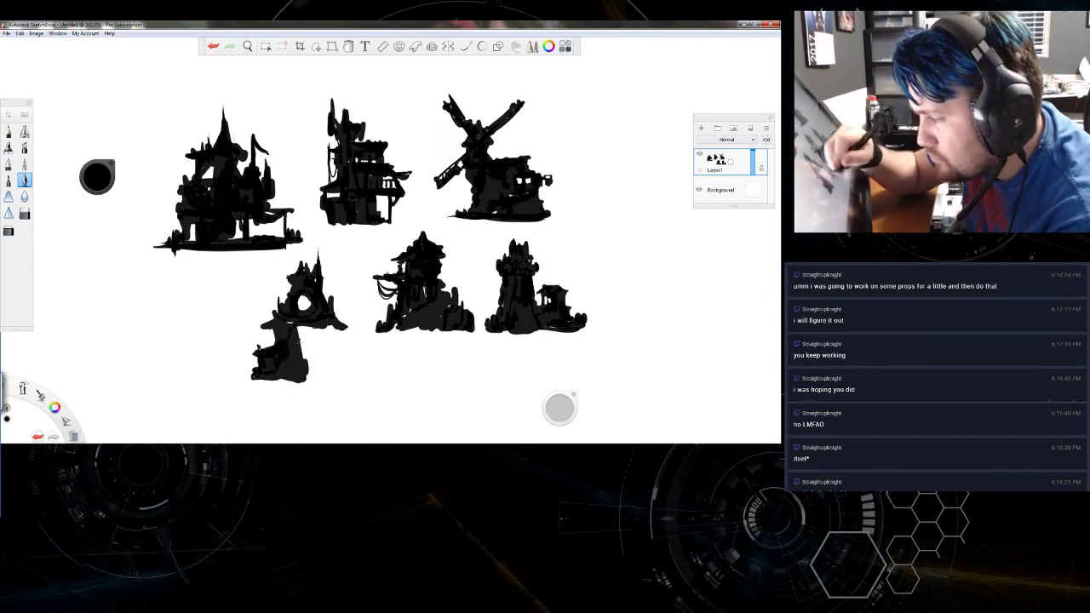
mouse_move(311, 320)
left_mouse_down()
mouse_move(321, 368)
mouse_move(337, 364)
mouse_move(327, 330)
mouse_move(340, 379)
mouse_move(319, 370)
left_mouse_up()
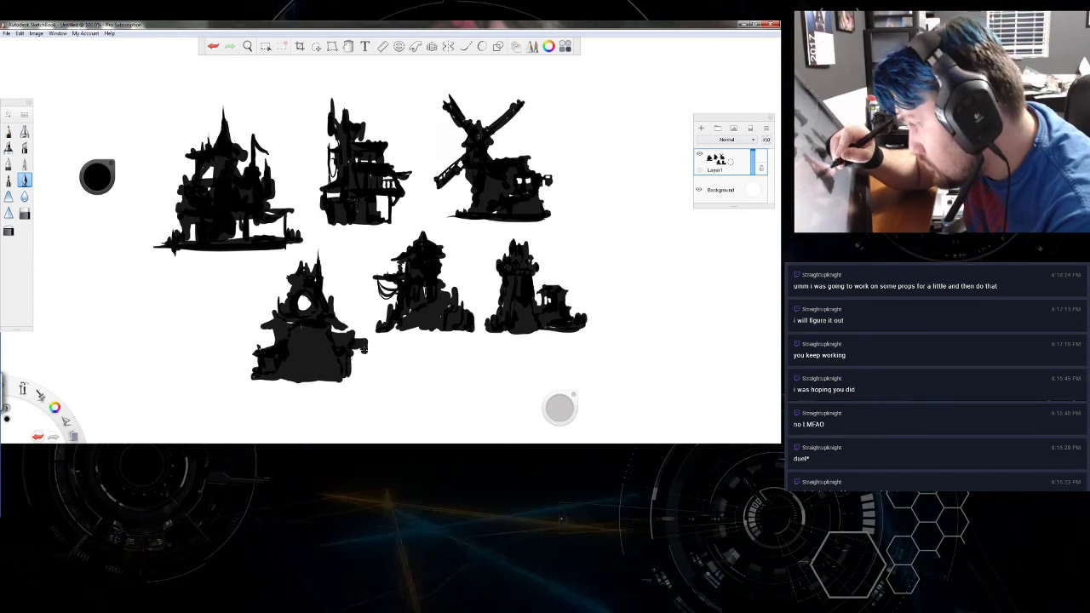
left_click_drag(366, 341, 362, 364)
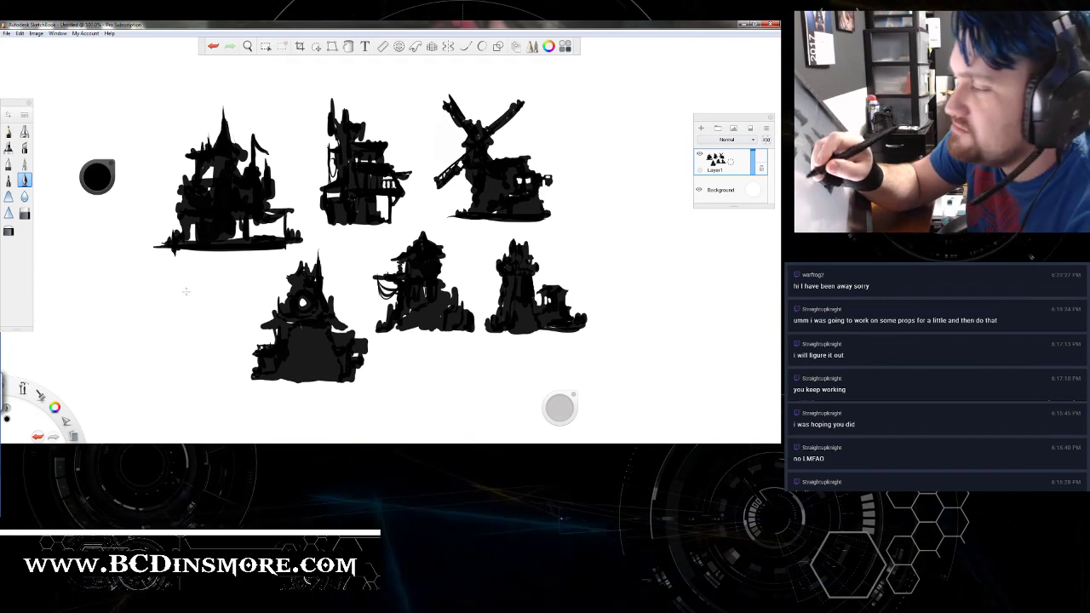
Step: Paint the pointed roof and upper section of a seventh, smaller tower below the castle, undoing a stray stroke
mouse_move(186, 278)
left_mouse_down()
mouse_move(185, 273)
mouse_move(191, 293)
mouse_move(165, 301)
mouse_move(197, 304)
left_mouse_up()
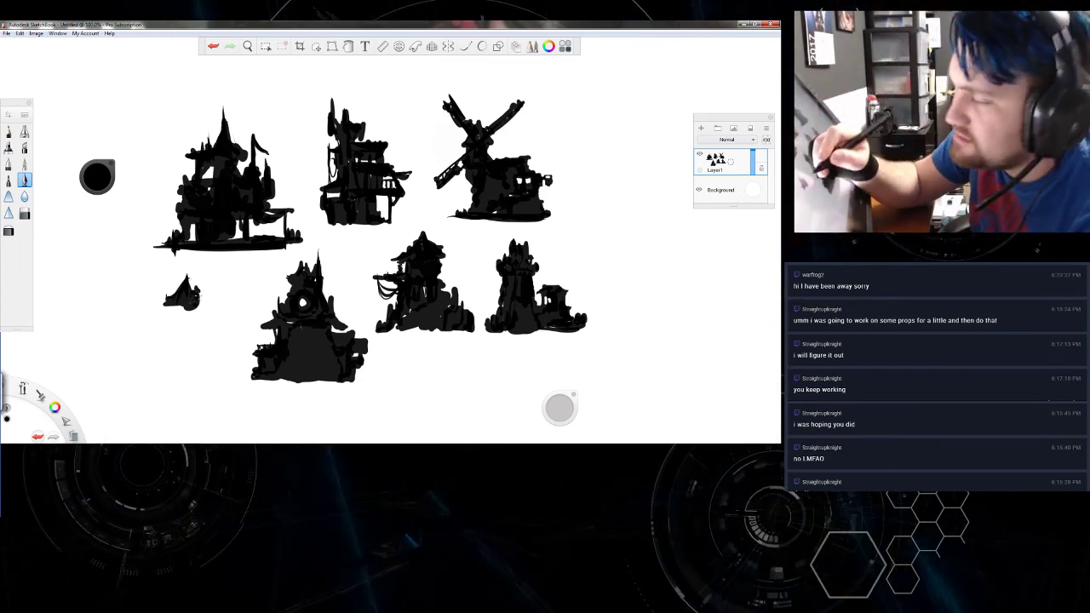
key("ctrl+z")
left_click_drag(194, 294, 201, 310)
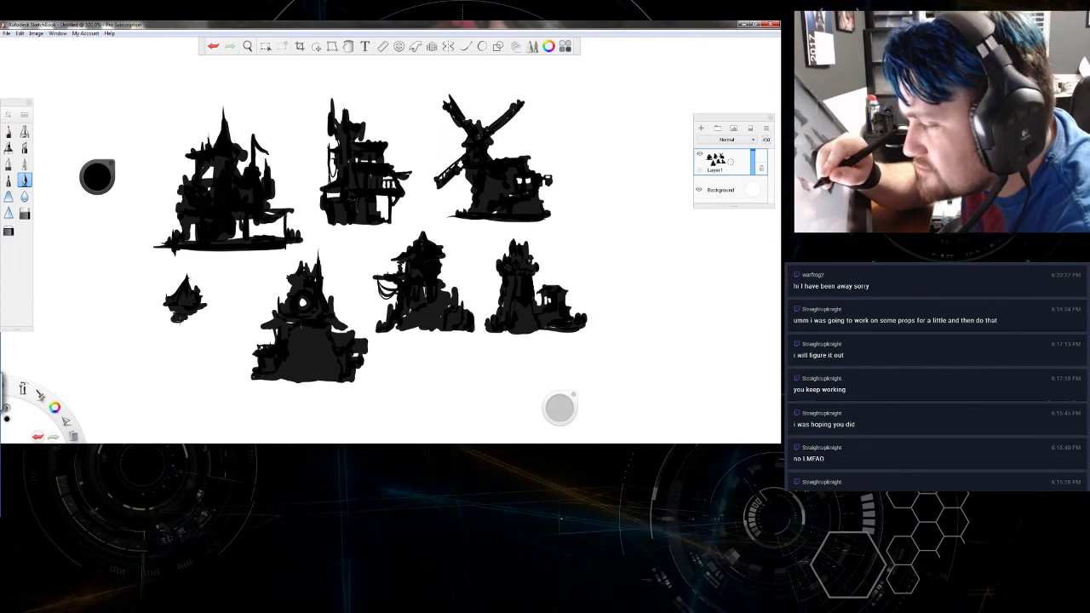
Step: Paint and fill the seventh tower's body, widening it into a stepped base with small structures on both sides
mouse_move(175, 319)
left_mouse_down()
mouse_move(145, 363)
mouse_move(155, 344)
left_mouse_up()
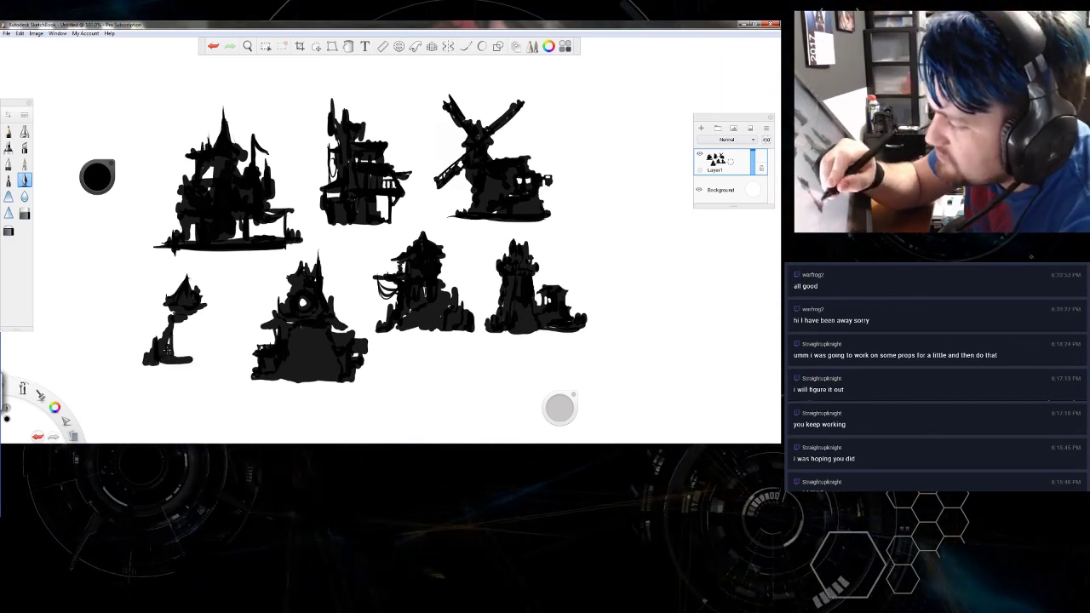
left_click_drag(185, 322, 176, 356)
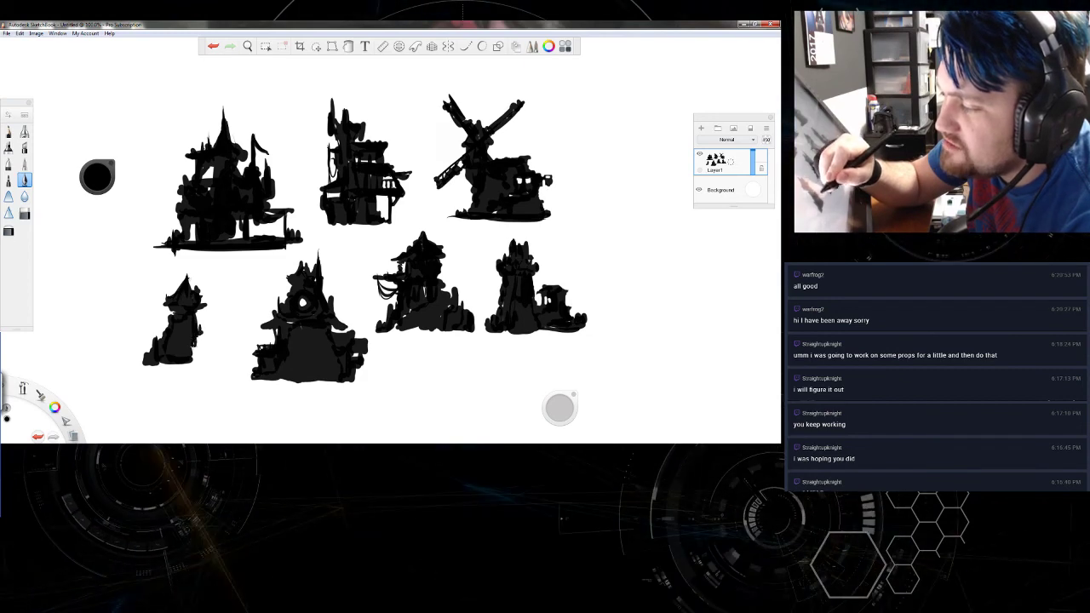
left_click_drag(200, 342, 209, 338)
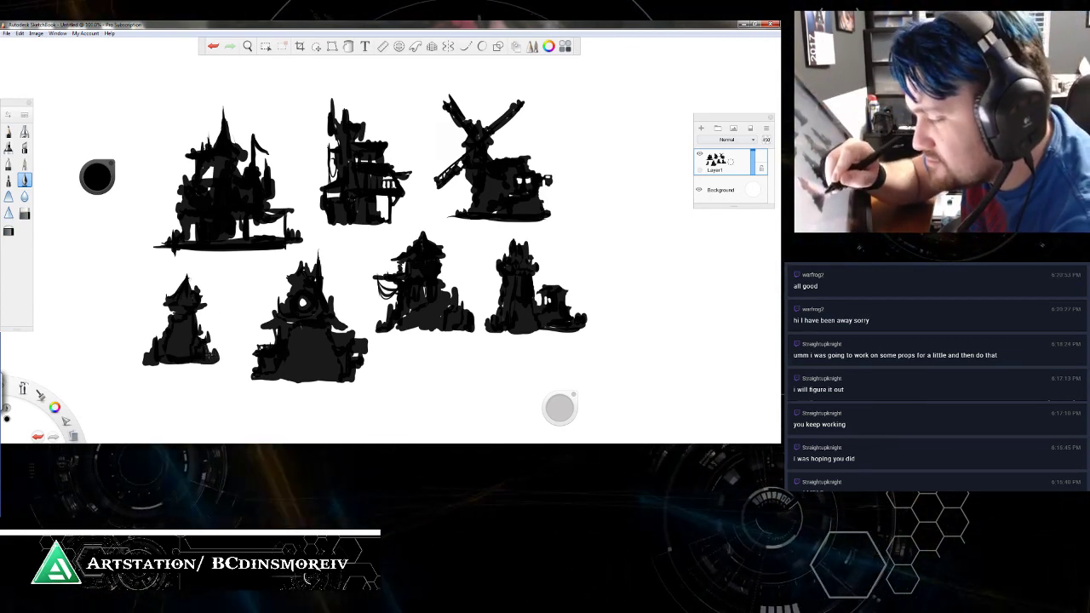
left_click_drag(210, 348, 218, 354)
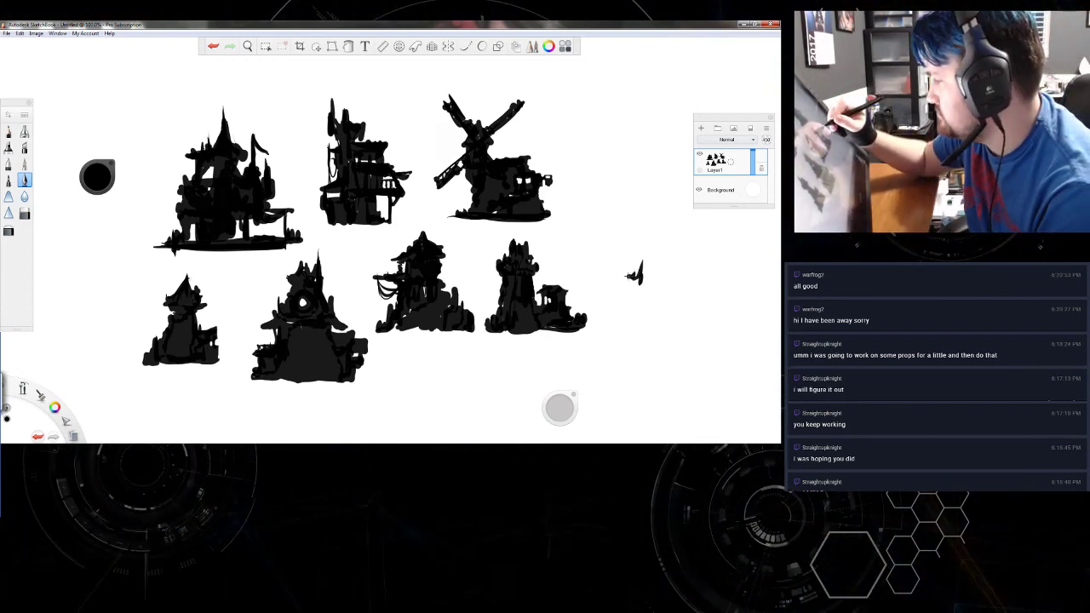
Step: Paint an eighth silhouette beside the fifth: a slender tower with a tall spire, flared upper platform and trailing lower points
mouse_move(642, 262)
left_mouse_down()
mouse_move(645, 280)
mouse_move(662, 278)
mouse_move(644, 266)
mouse_move(633, 275)
mouse_move(663, 274)
mouse_move(634, 285)
mouse_move(640, 295)
left_mouse_up()
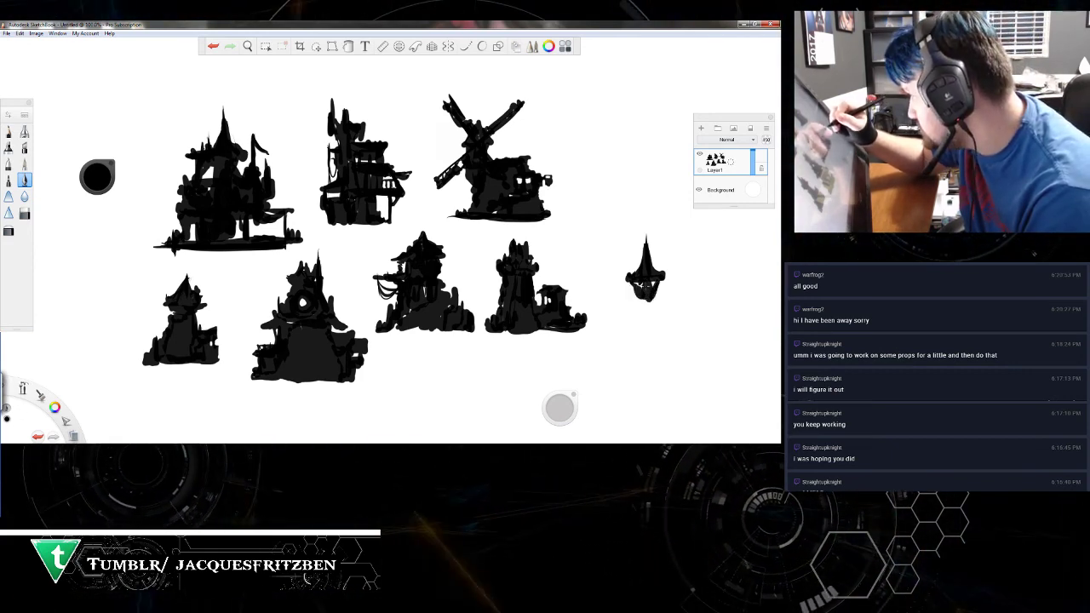
left_click_drag(642, 284, 649, 306)
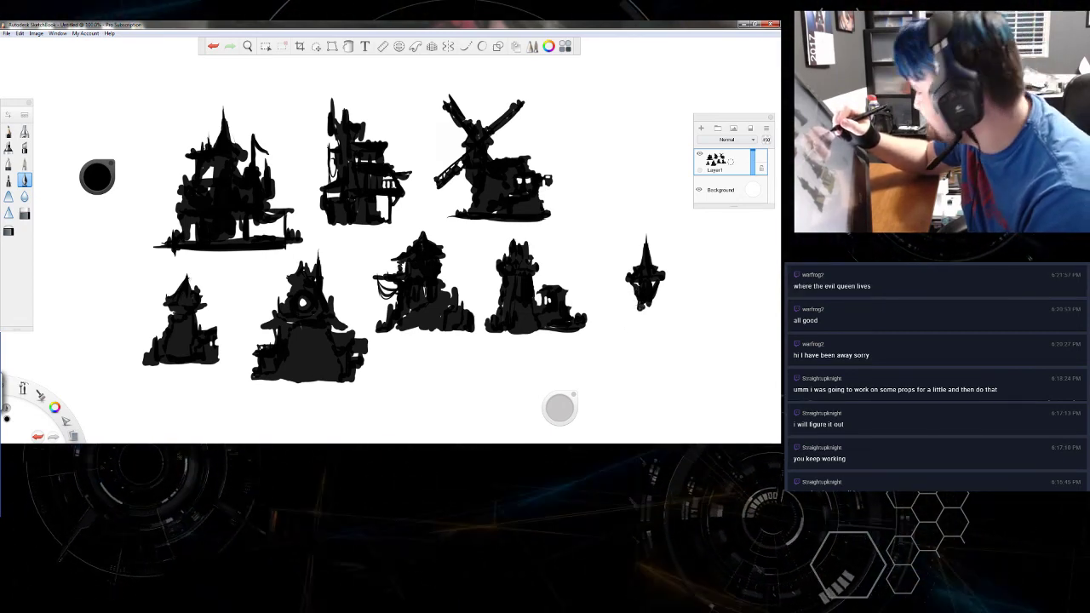
left_click_drag(645, 309, 624, 346)
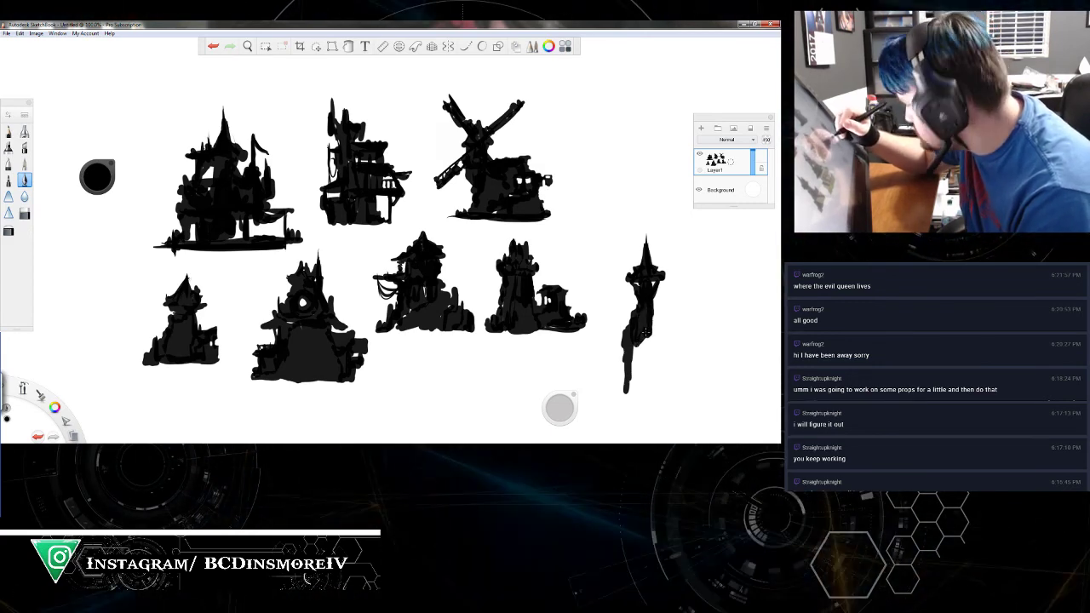
left_click_drag(645, 341, 645, 377)
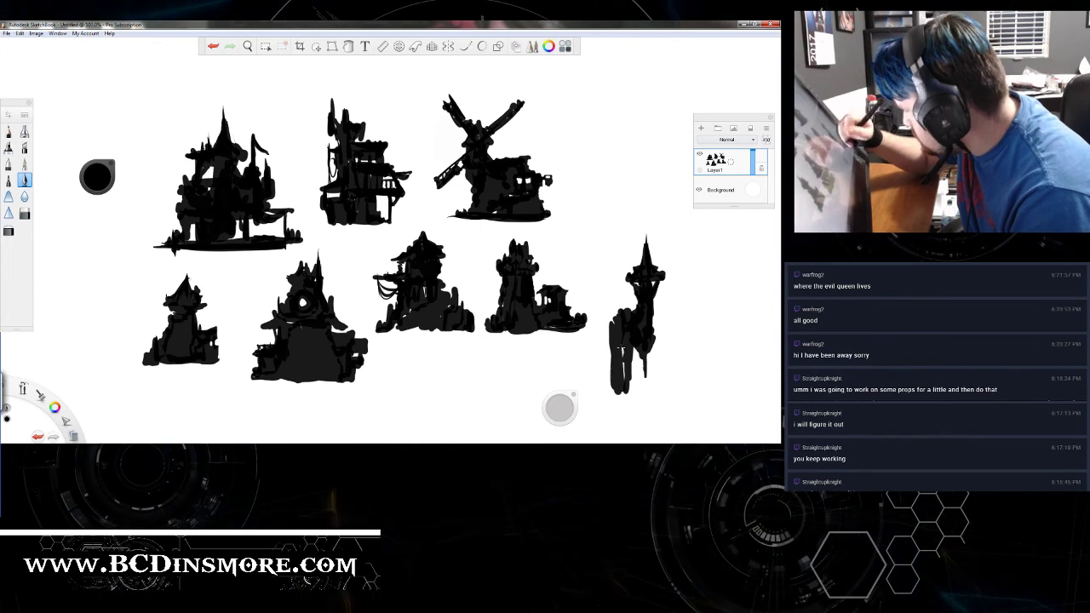
Step: Fill a tapering hanging mass beside the slender tower and attach a blocky side building with small protruding details
left_click_drag(632, 348, 630, 393)
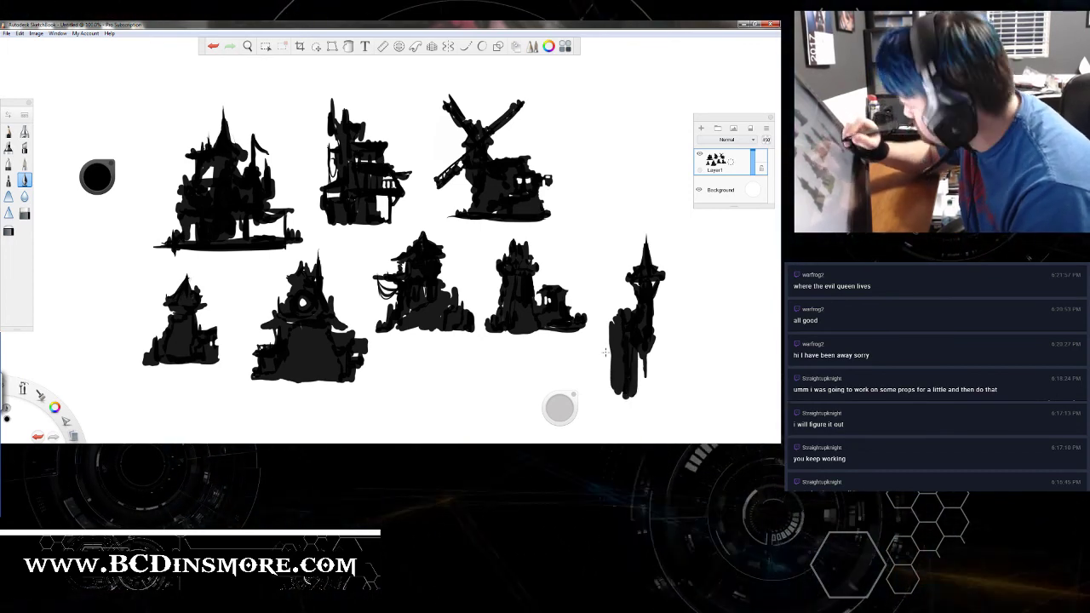
mouse_move(604, 341)
left_mouse_down()
mouse_move(605, 373)
mouse_move(590, 369)
left_mouse_up()
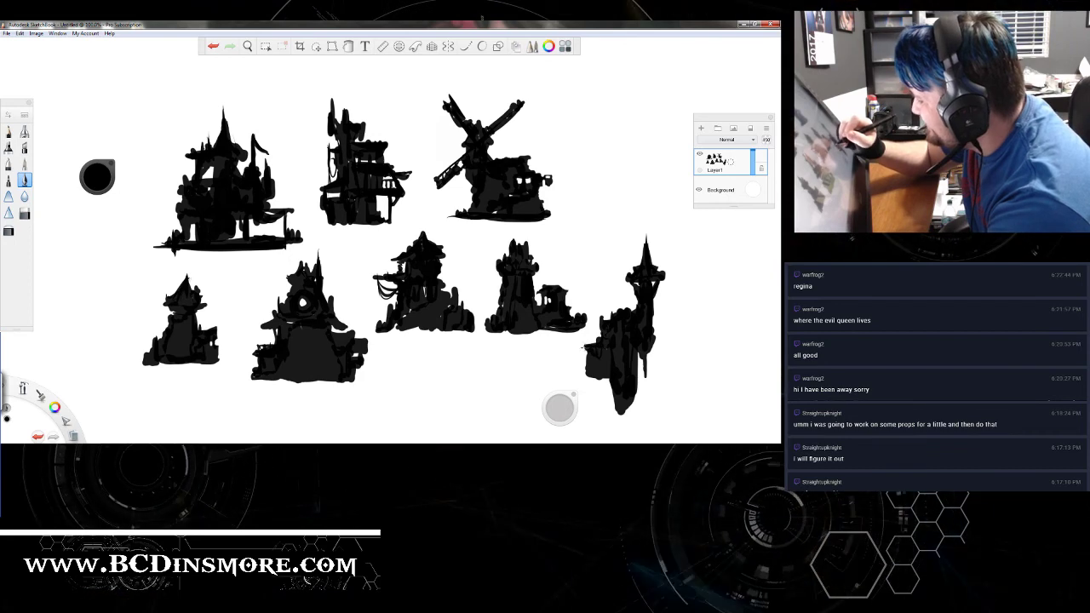
left_click_drag(583, 347, 584, 362)
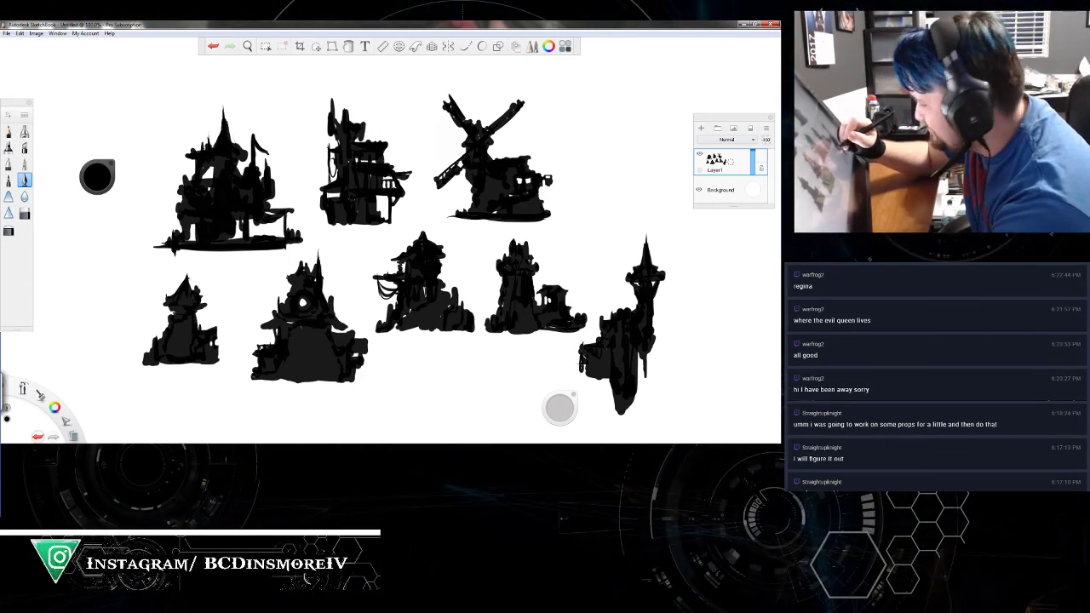
left_click_drag(584, 344, 581, 362)
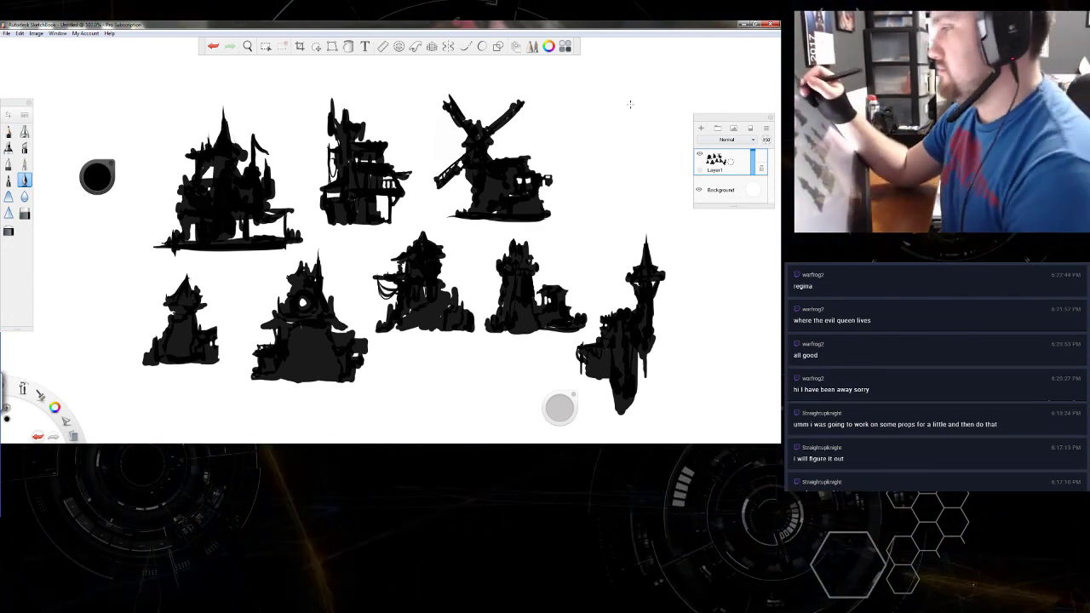
Step: Paint a domed building top beside the windmill, with a row of window openings and thin spires, undoing the last stroke
left_click_drag(630, 95, 610, 132)
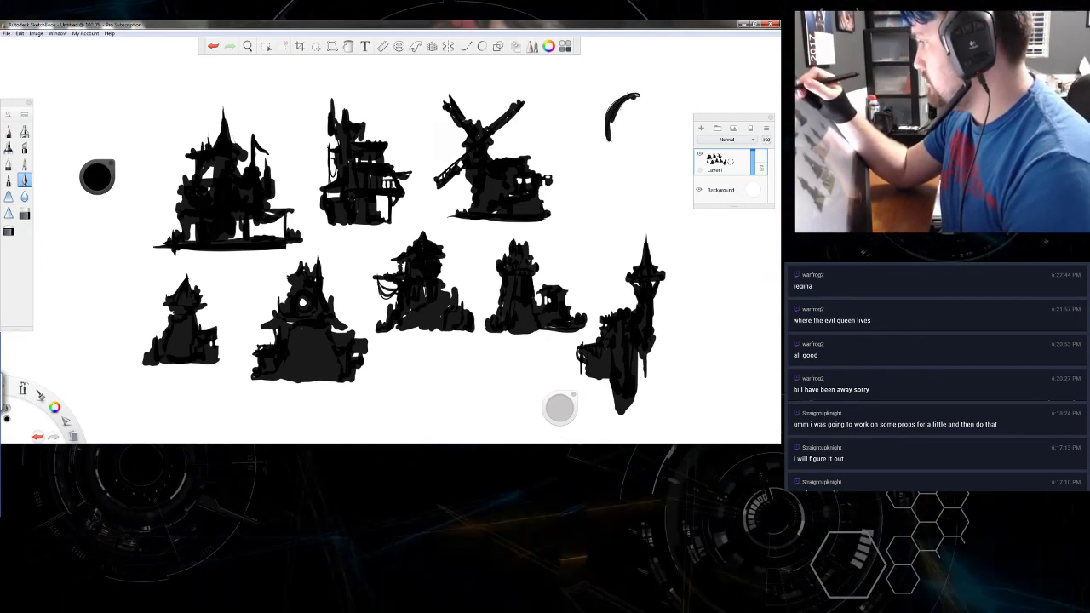
mouse_move(636, 96)
left_mouse_down()
mouse_move(655, 117)
mouse_move(638, 101)
mouse_move(647, 118)
mouse_move(602, 127)
left_mouse_up()
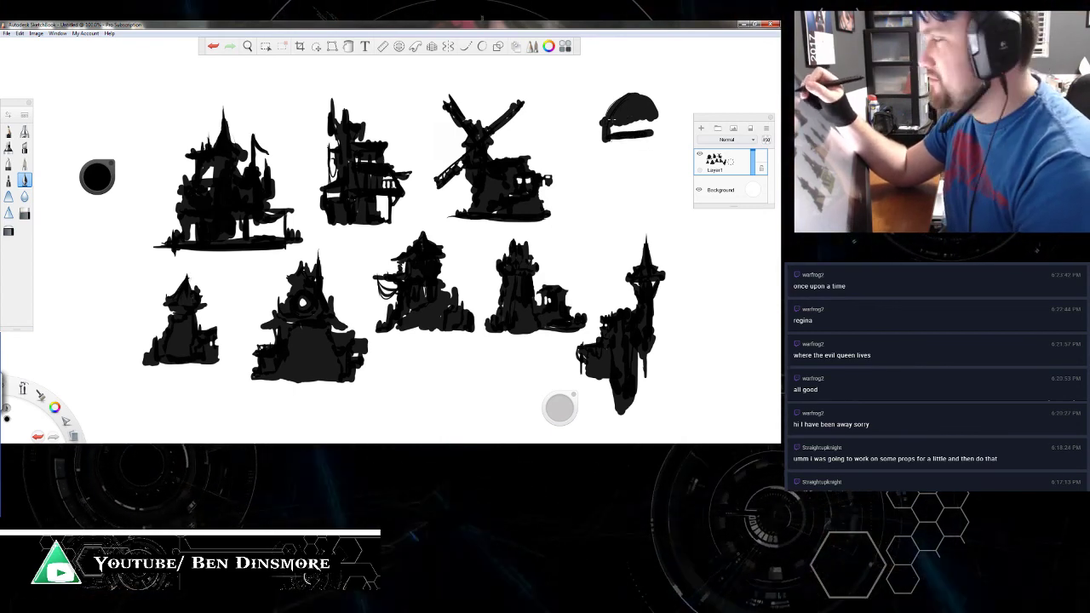
left_click_drag(606, 124, 660, 122)
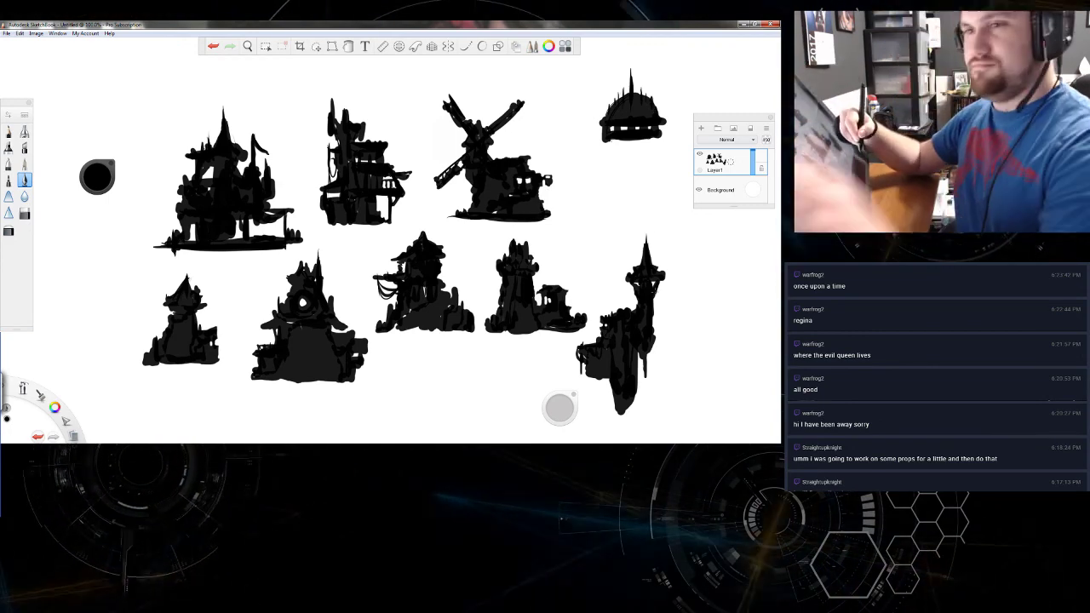
key("ctrl+z")
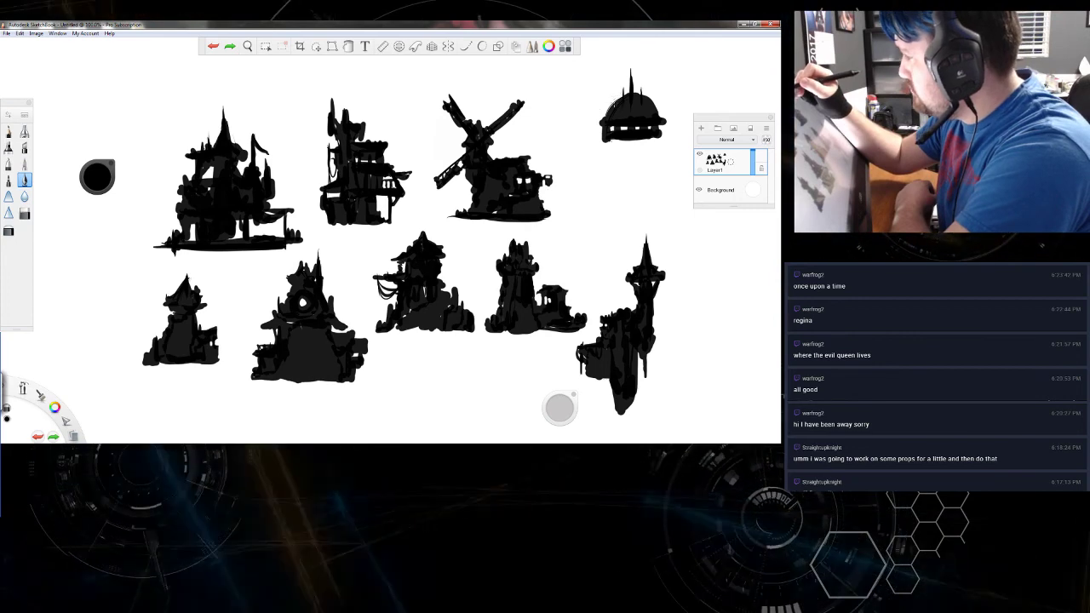
Step: Extend the dome's lower edge into flared eaves and paint a filled tower body below it, widening towards the base
left_click_drag(617, 97, 603, 117)
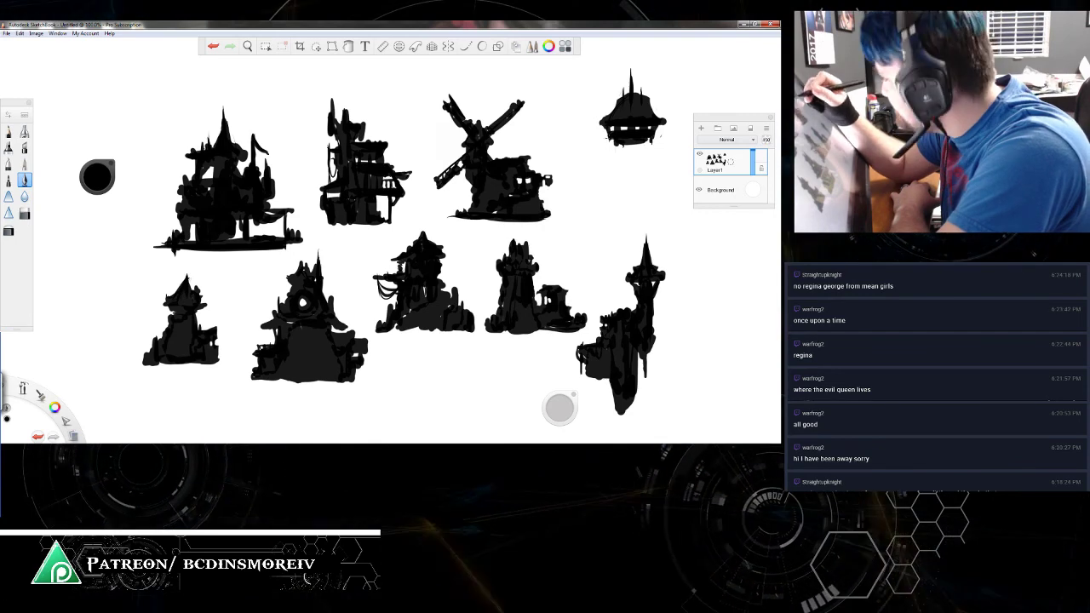
left_click_drag(610, 142, 620, 166)
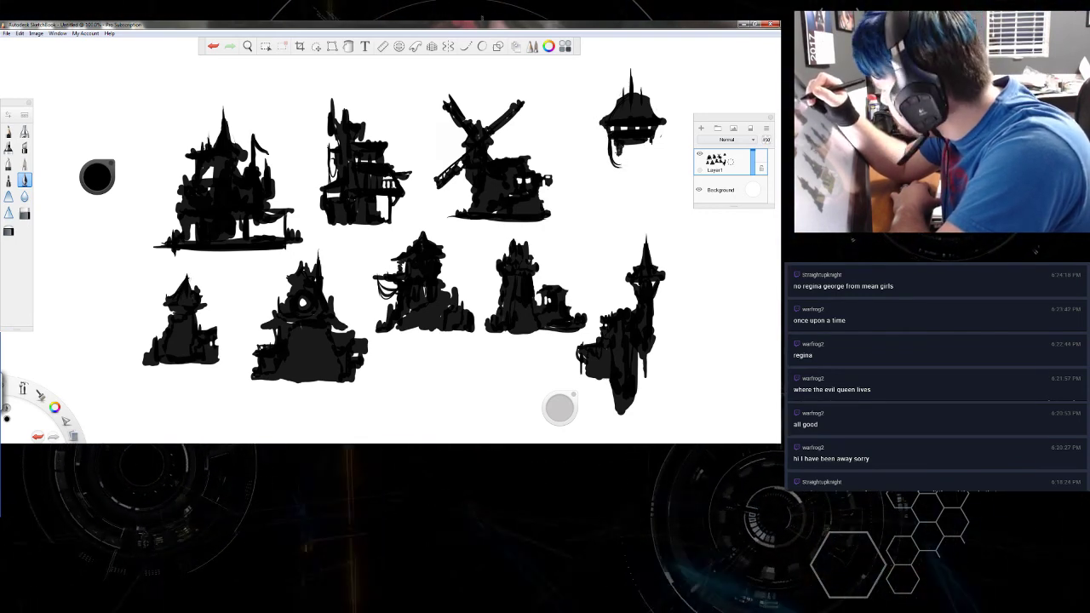
left_click_drag(619, 162, 606, 207)
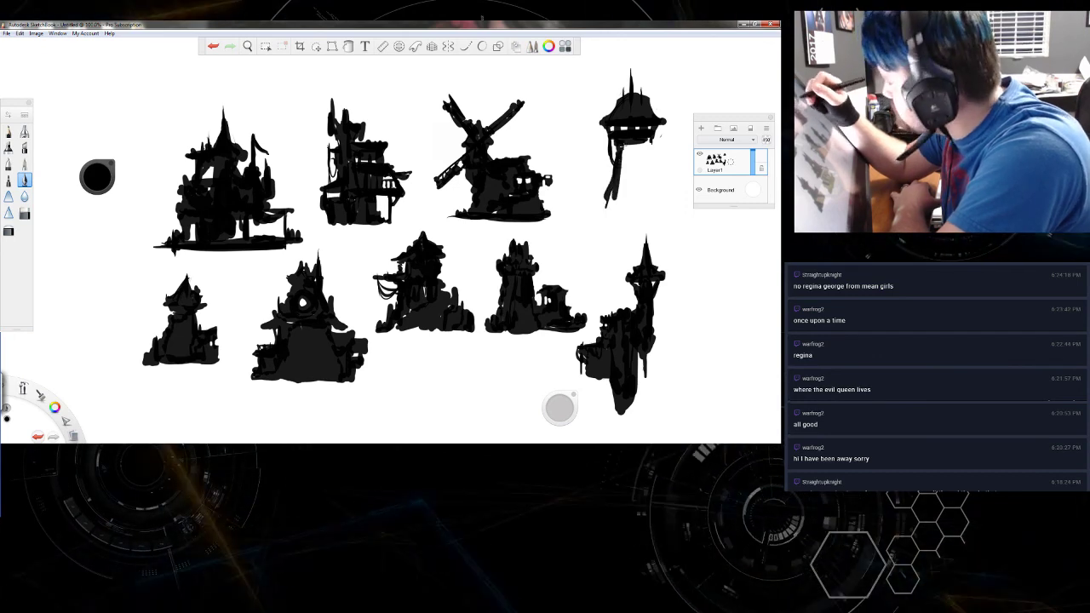
left_click_drag(630, 143, 615, 198)
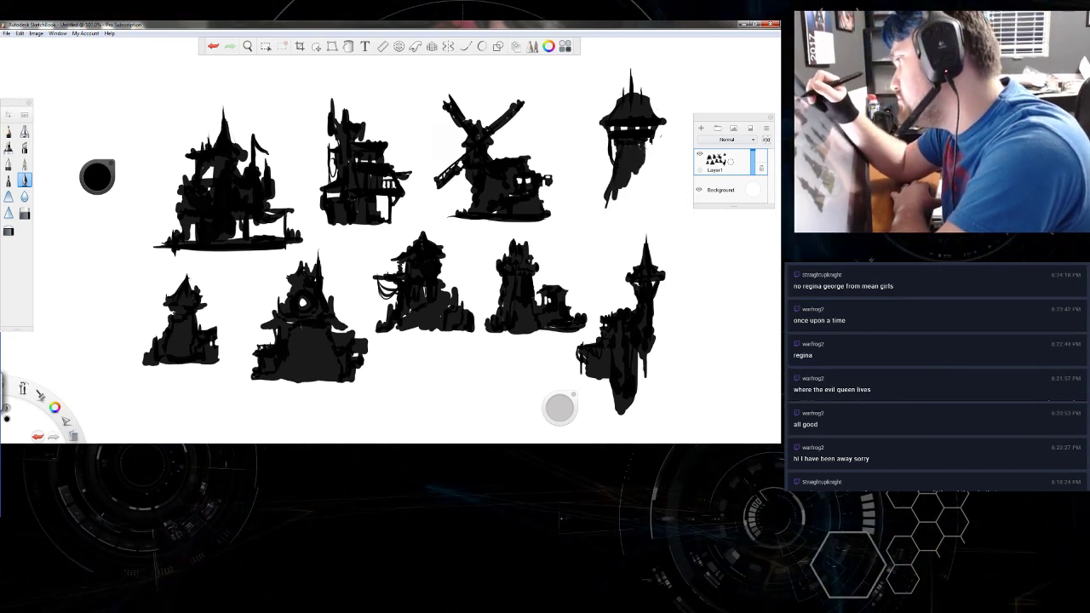
left_click_drag(642, 152, 652, 201)
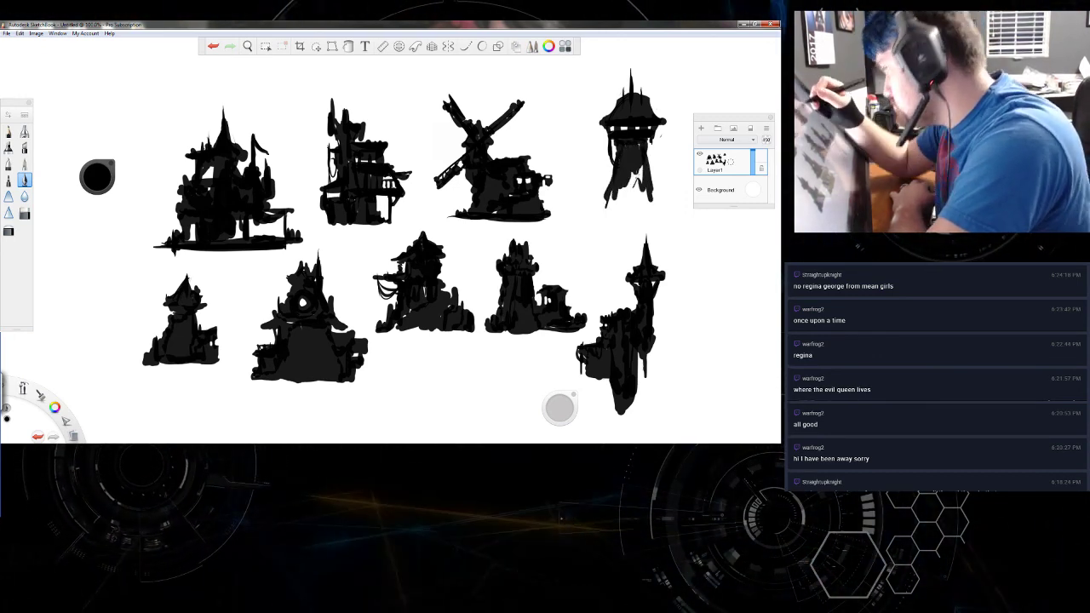
left_click_drag(634, 162, 638, 193)
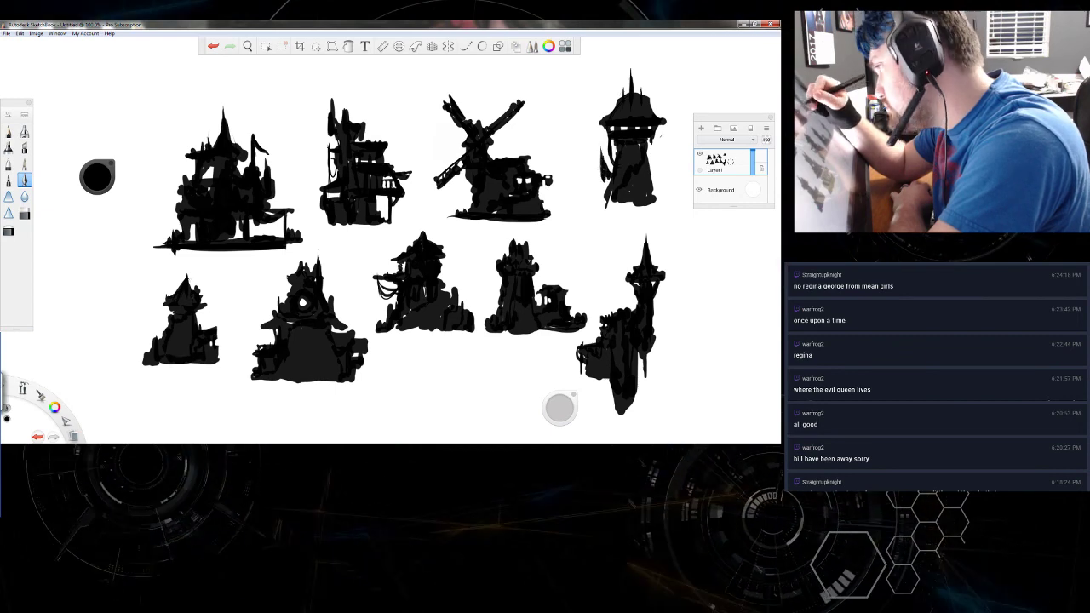
Step: Try to paint a jagged side structure with a rocky base beside the domed tower, and undo it
left_click_drag(600, 156, 594, 160)
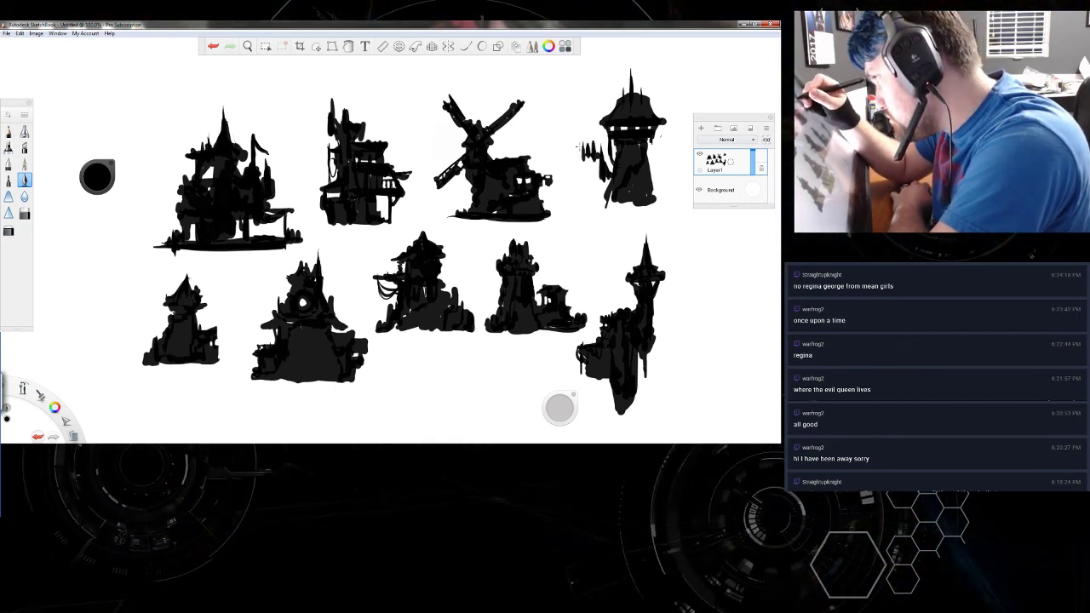
mouse_move(576, 146)
left_mouse_down()
mouse_move(599, 145)
mouse_move(600, 158)
left_mouse_up()
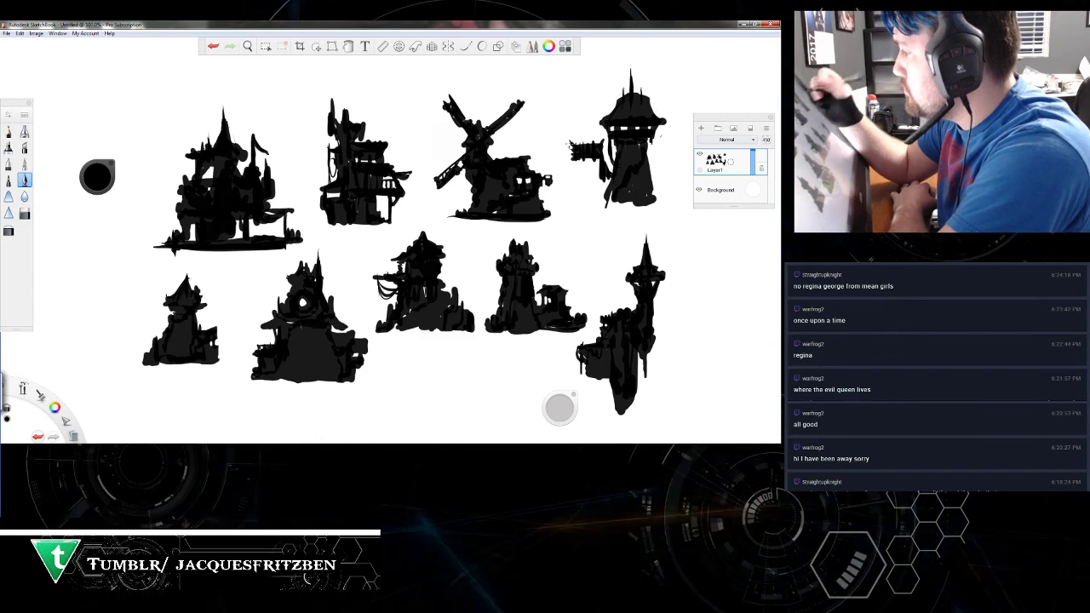
mouse_move(577, 159)
left_mouse_down()
mouse_move(579, 177)
mouse_move(592, 169)
left_mouse_up()
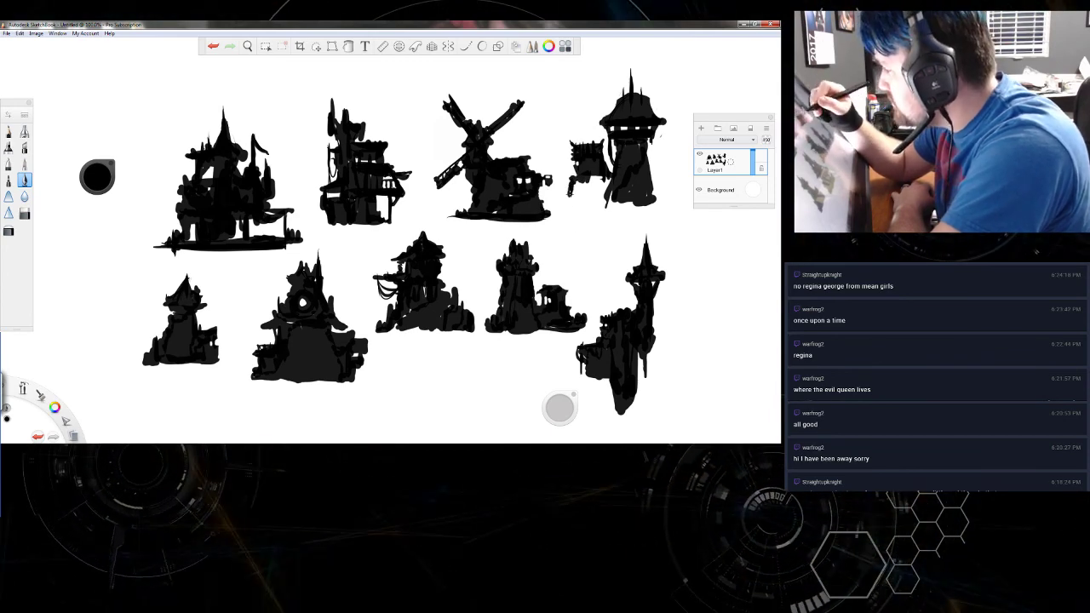
mouse_move(570, 190)
left_mouse_down()
mouse_move(566, 197)
mouse_move(598, 197)
left_mouse_up()
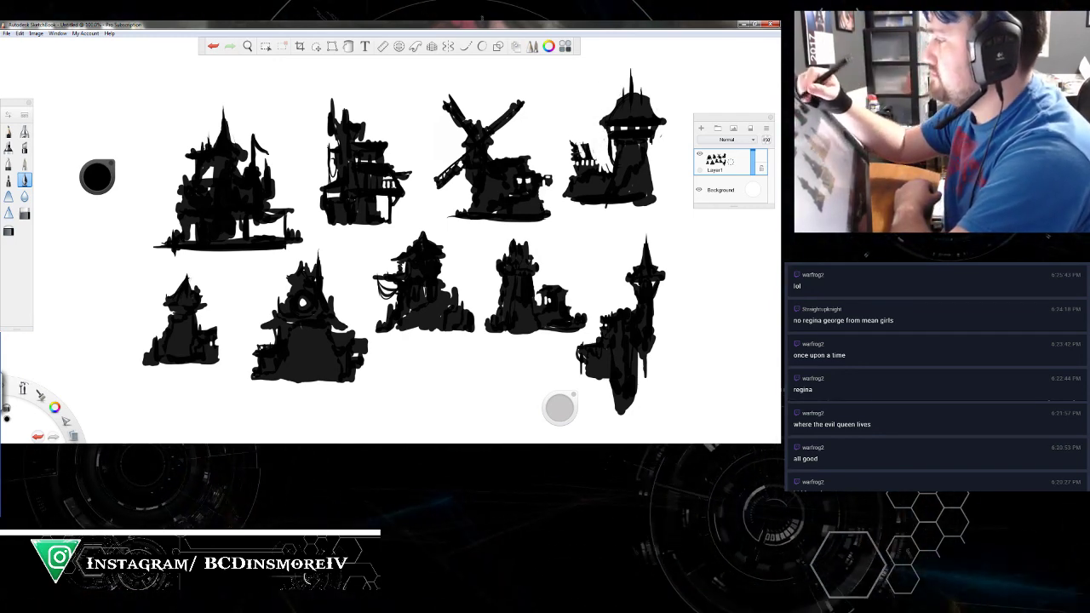
key("ctrl+z")
key("ctrl+z")
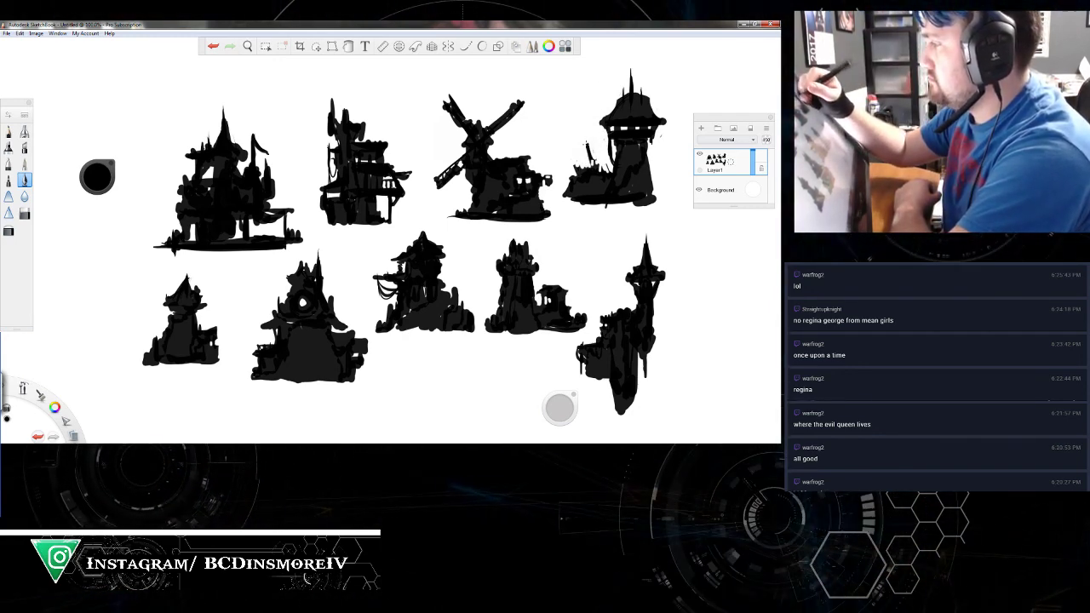
Step: Thicken the domed tower's base and add spiked palisade walls on both sides, with a blocky end tower beyond the left wall
mouse_move(610, 133)
left_mouse_down()
mouse_move(616, 181)
mouse_move(611, 169)
mouse_move(570, 162)
mouse_move(564, 199)
mouse_move(572, 164)
mouse_move(580, 207)
mouse_move(586, 162)
mouse_move(588, 206)
mouse_move(594, 162)
mouse_move(588, 192)
mouse_move(595, 205)
mouse_move(593, 178)
mouse_move(608, 183)
mouse_move(613, 209)
left_mouse_up()
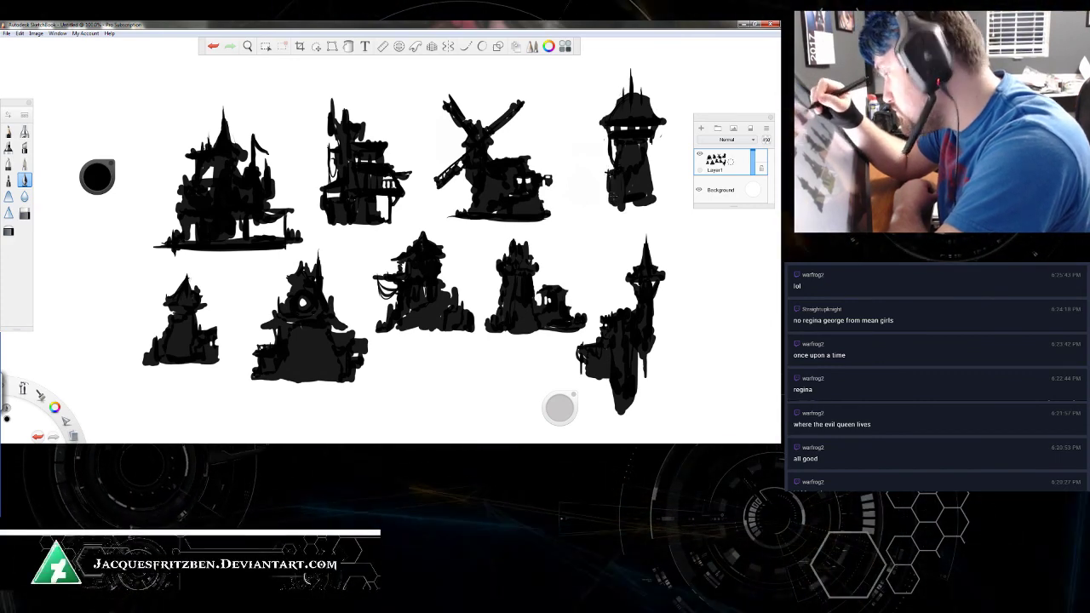
left_click_drag(606, 179, 592, 203)
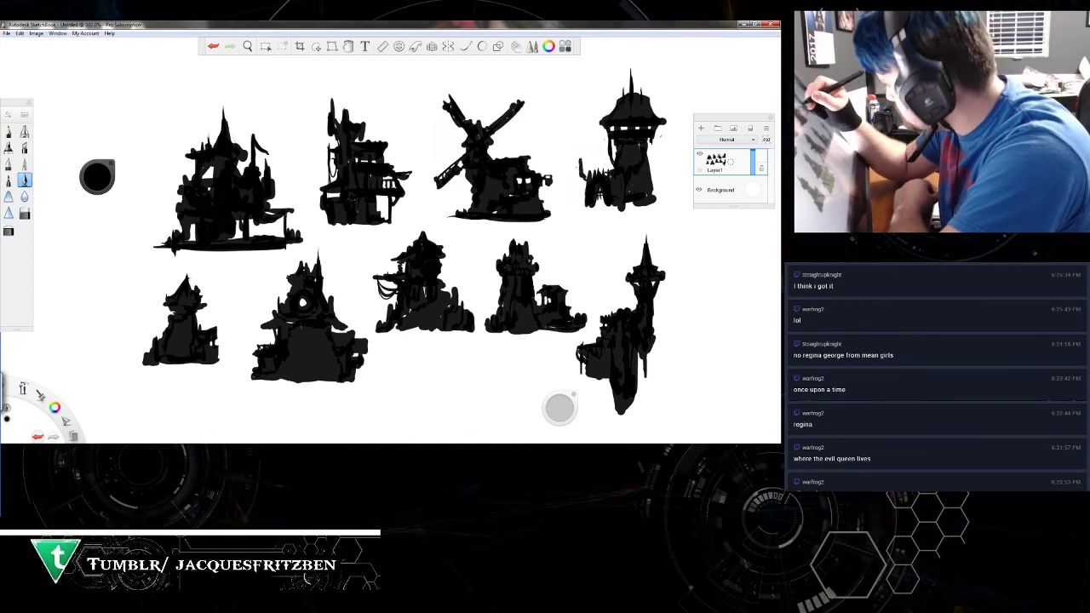
mouse_move(581, 160)
left_mouse_down()
mouse_move(567, 159)
mouse_move(568, 206)
left_mouse_up()
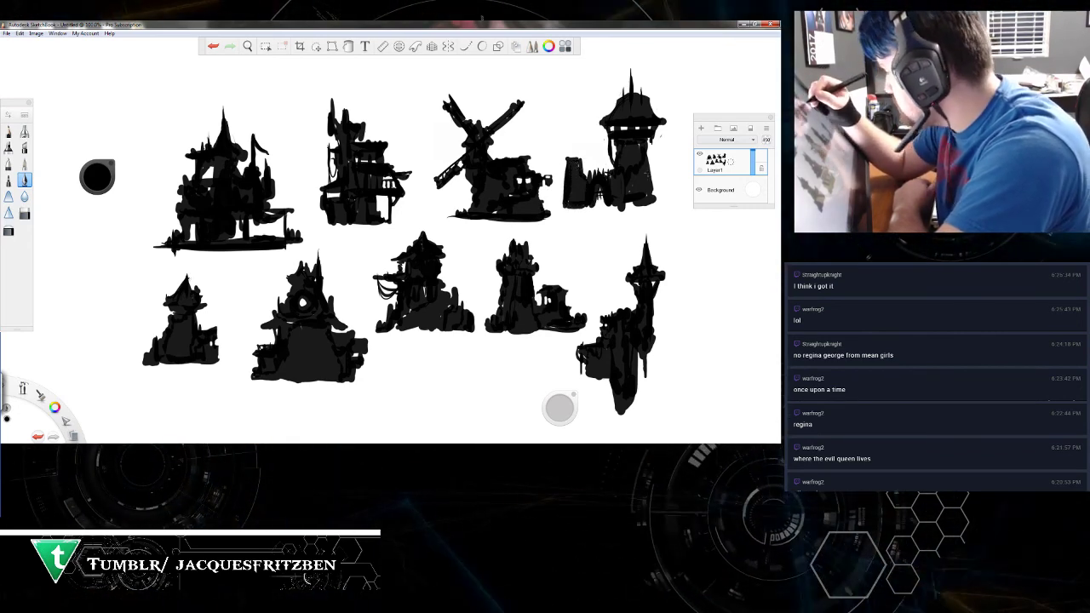
mouse_move(651, 179)
left_mouse_down()
mouse_move(673, 182)
mouse_move(652, 199)
mouse_move(677, 204)
mouse_move(649, 204)
mouse_move(675, 200)
left_mouse_up()
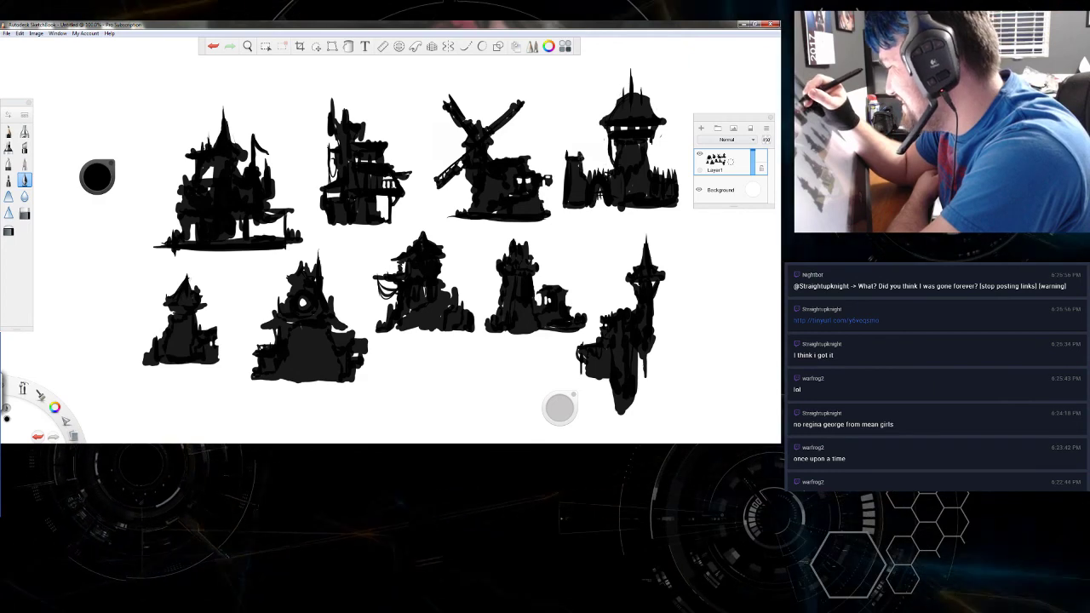
Step: Cap the left end tower with a pointed roof, string ropes to the domed tower, and paint a matching turret at the right wall's end
mouse_move(574, 143)
left_mouse_down()
mouse_move(566, 156)
mouse_move(583, 156)
left_mouse_up()
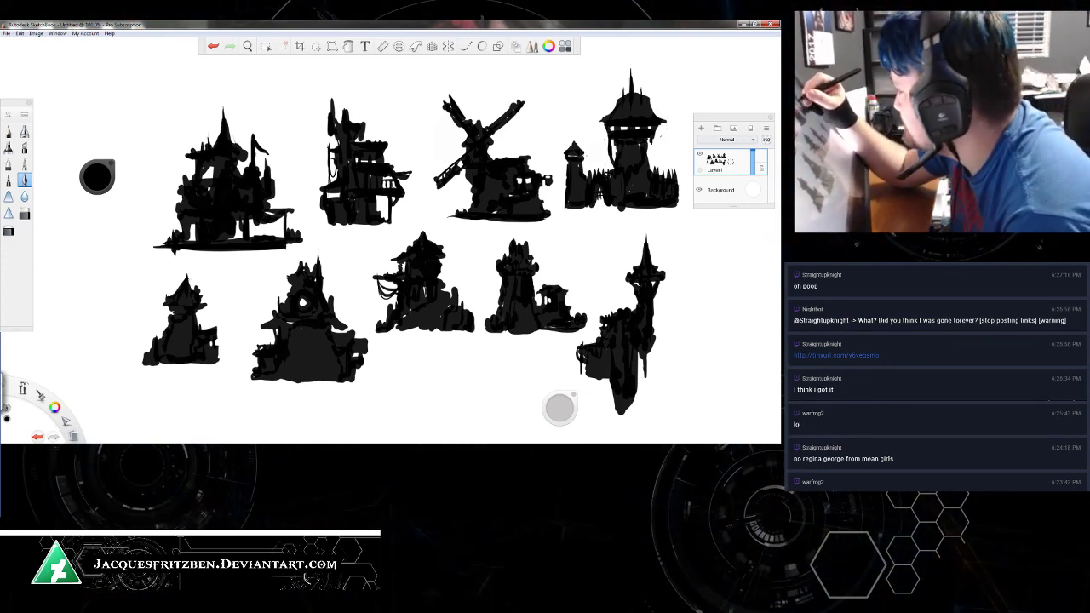
key("ctrl+z")
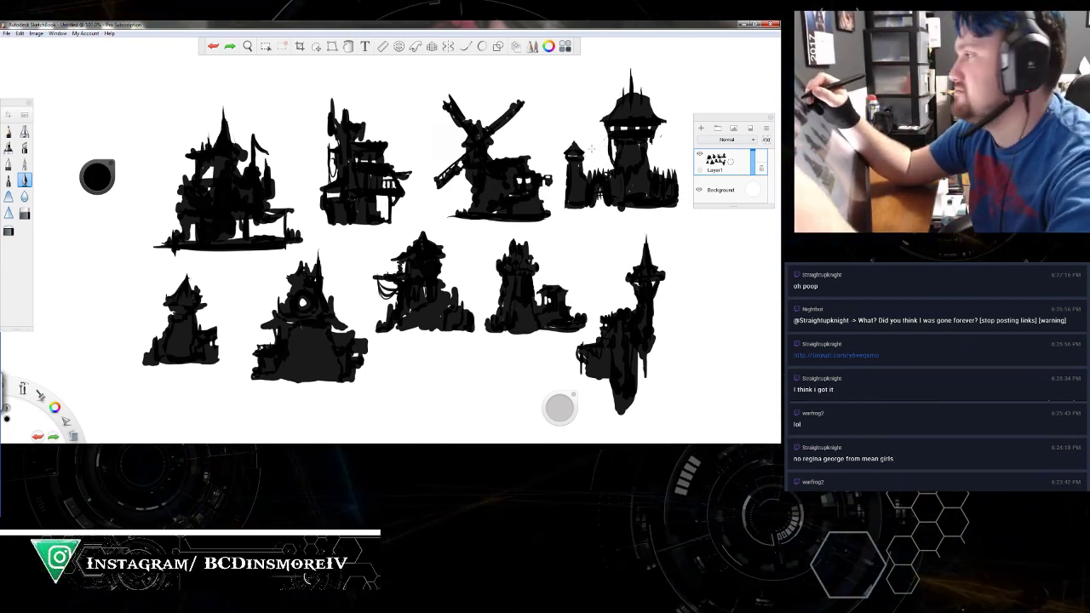
left_click_drag(575, 151, 607, 140)
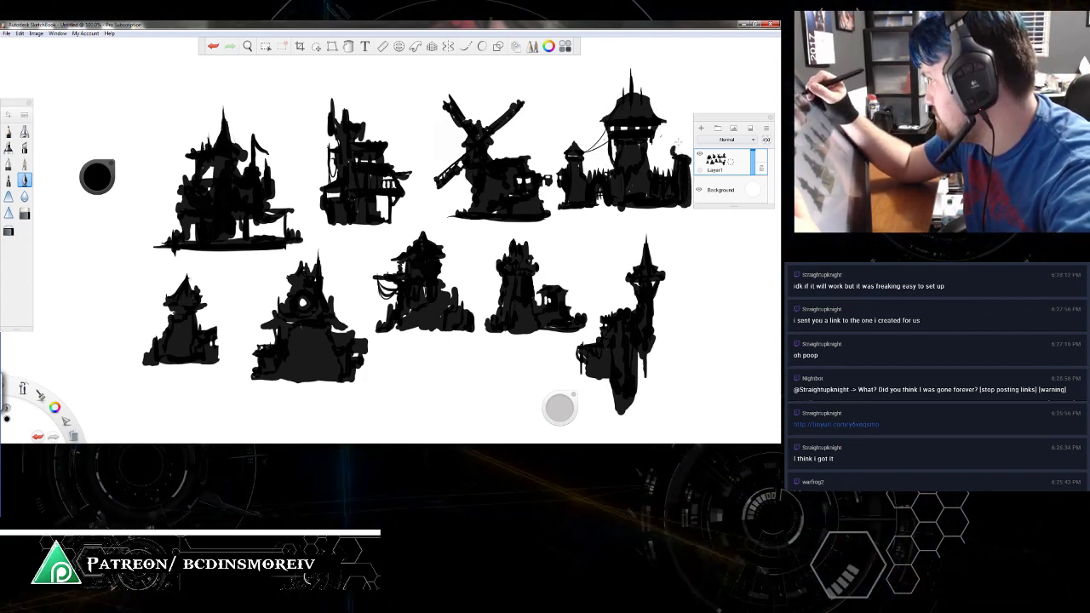
left_click_drag(680, 142, 686, 154)
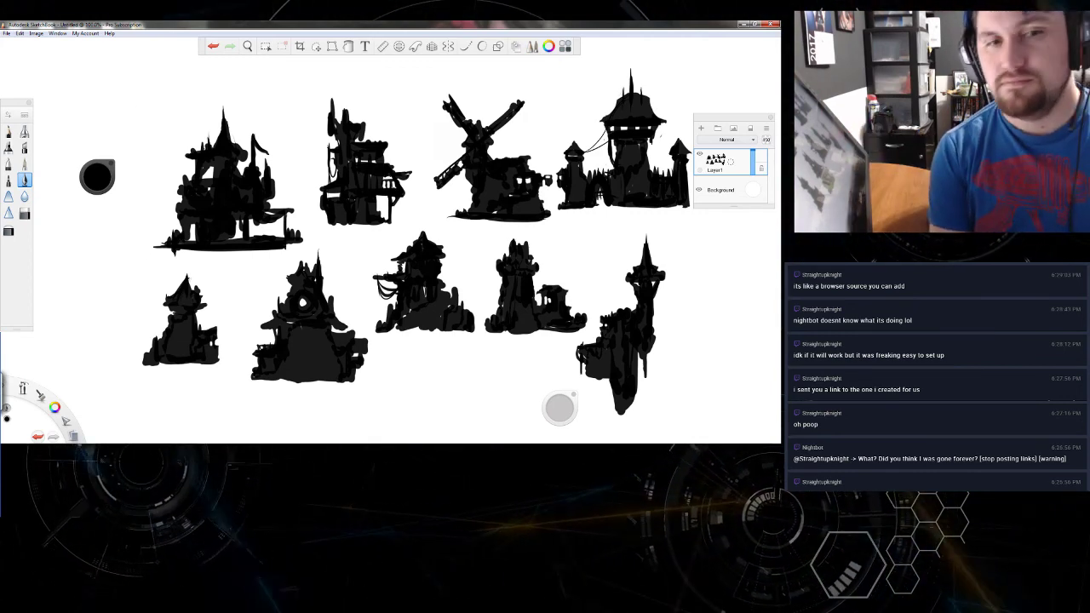
Step: Switch to Discord and move its window off the canvas
key("alt+Tab")
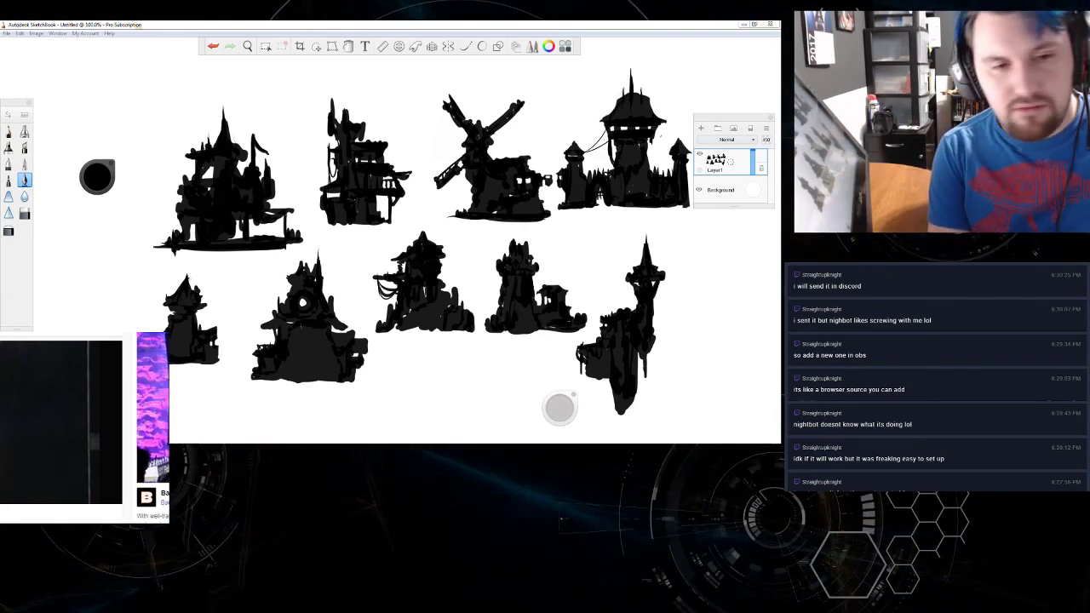
key("super")
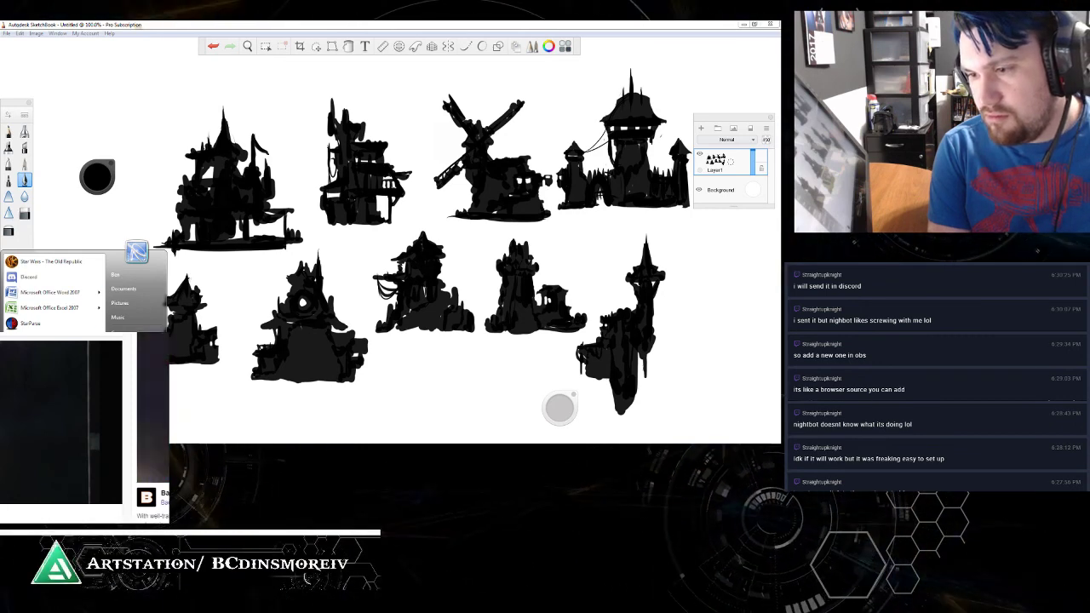
type("s")
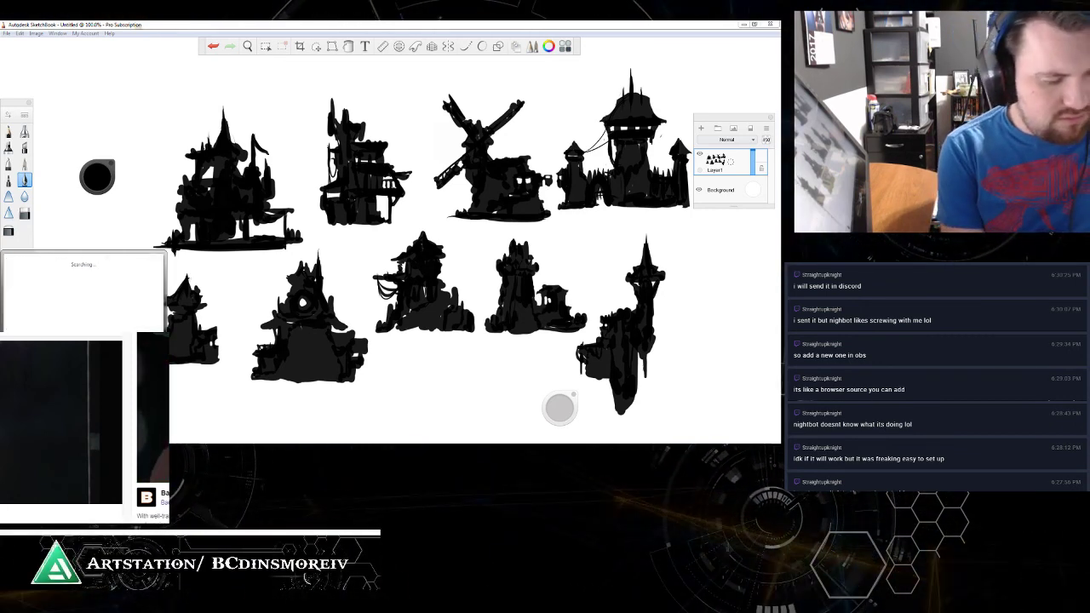
key("Return")
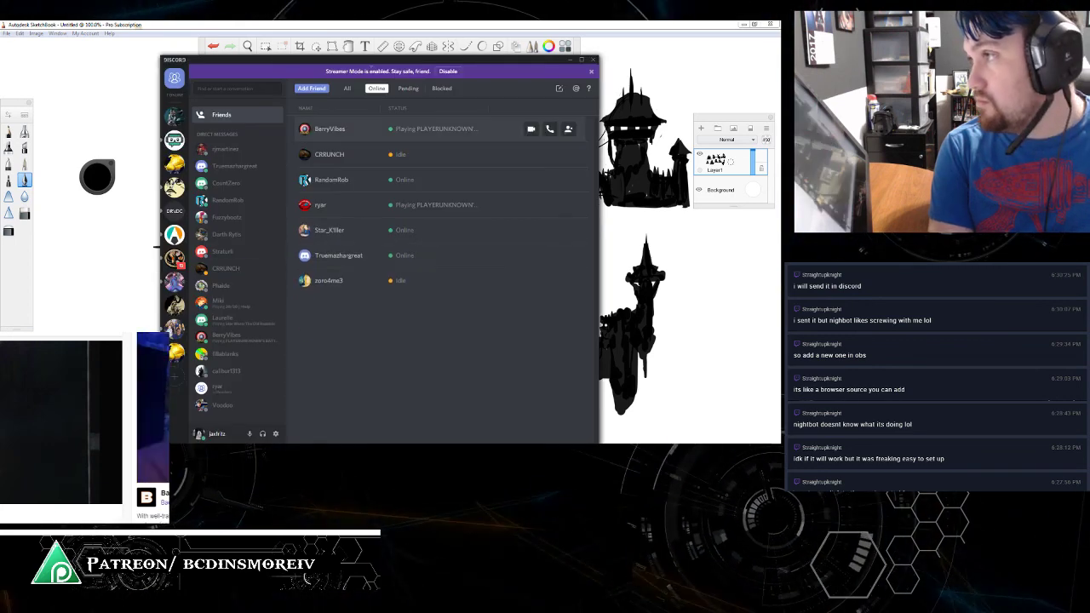
left_click_drag(371, 63, 0, 47)
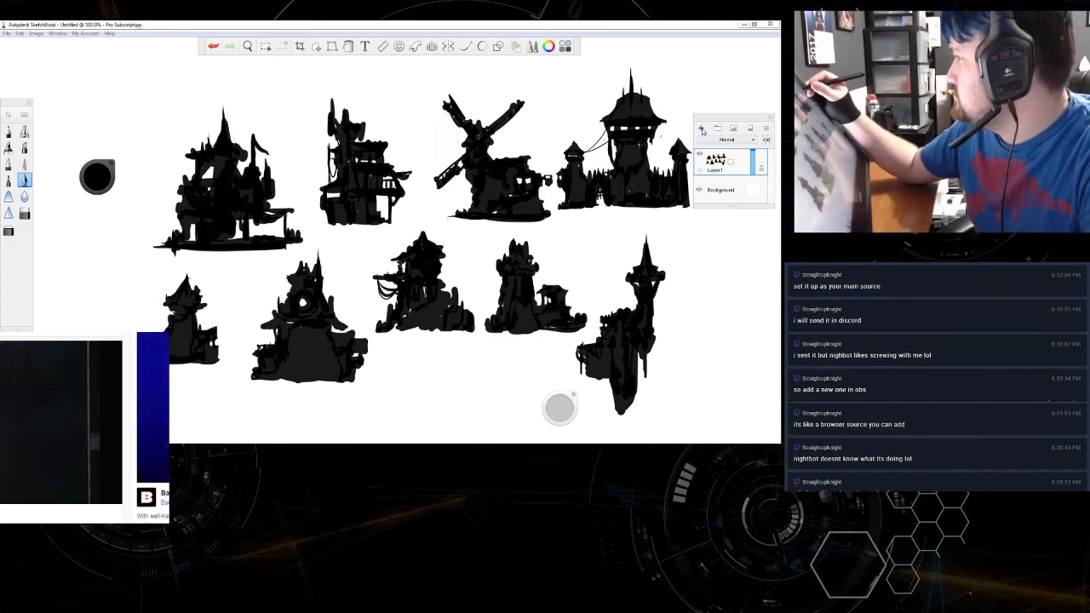
Step: Add a new layer, hide Layer1, and select a wide rectangular area in the upper left of the blank canvas
left_click(702, 130)
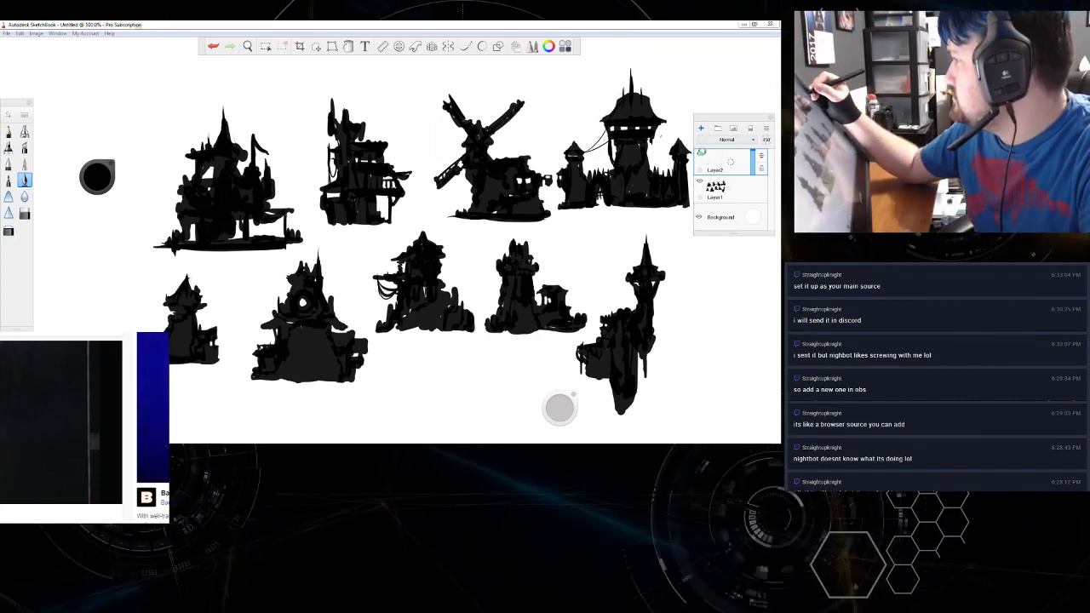
left_click(699, 155)
left_click(700, 181)
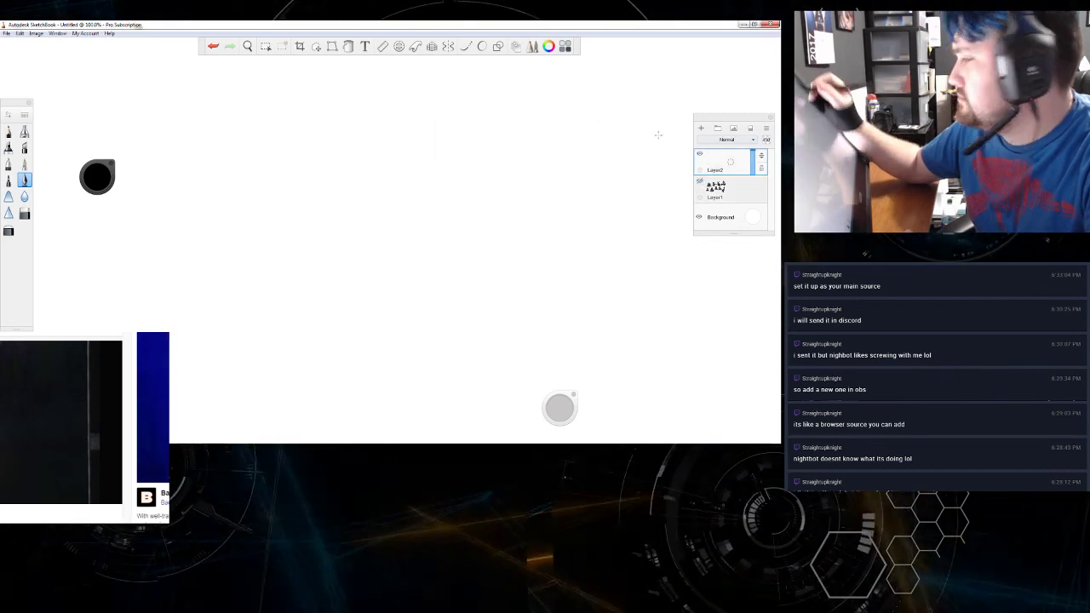
left_click(267, 46)
left_click_drag(174, 112, 375, 213)
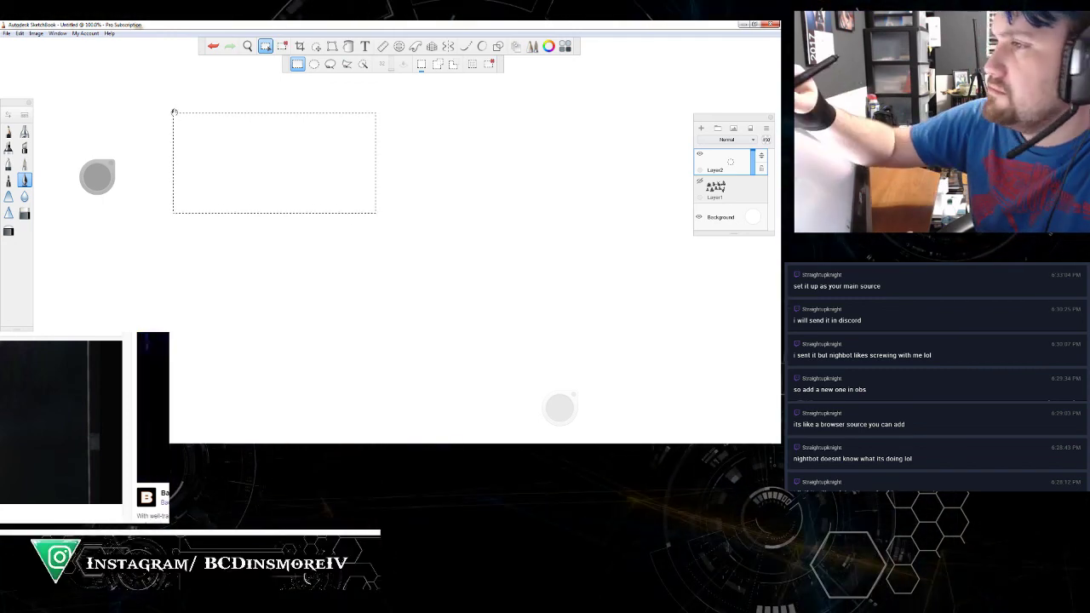
left_click(498, 45)
left_click_drag(174, 113, 394, 209)
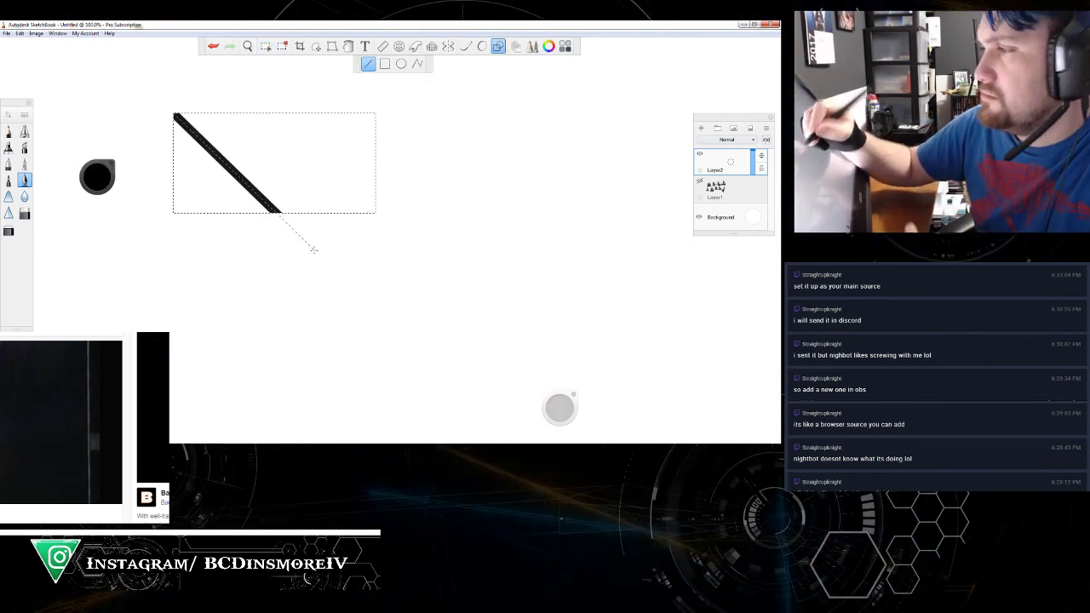
key("ctrl+z")
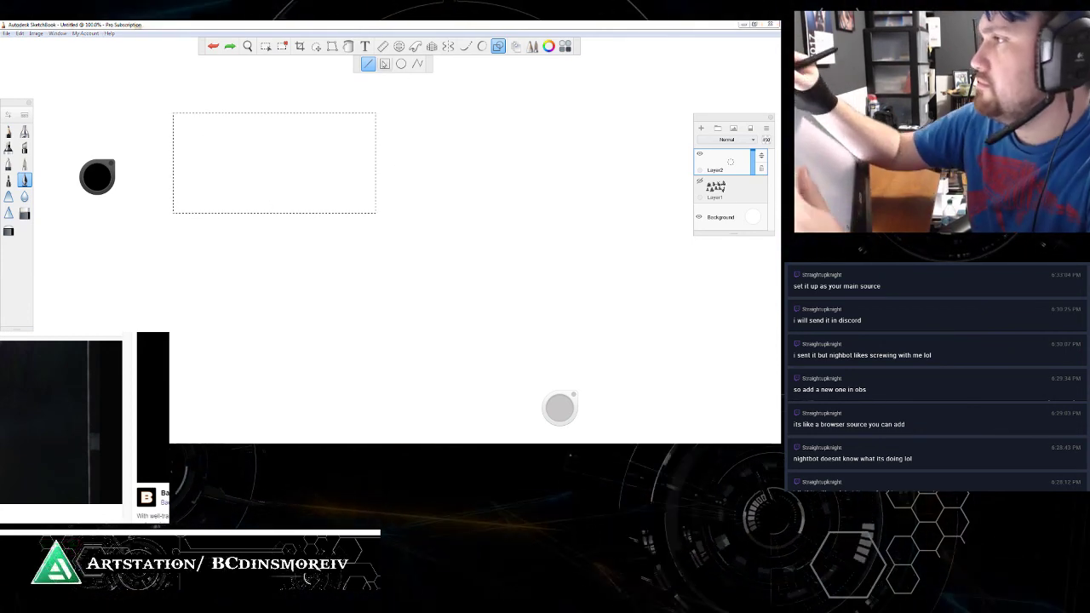
Step: Draw a thin black pencil rectangle along the selection's edges with the Rectangle tool, and clear the selection
left_click(385, 65)
mouse_move(174, 113)
left_mouse_down()
mouse_move(294, 212)
mouse_move(382, 210)
left_mouse_up()
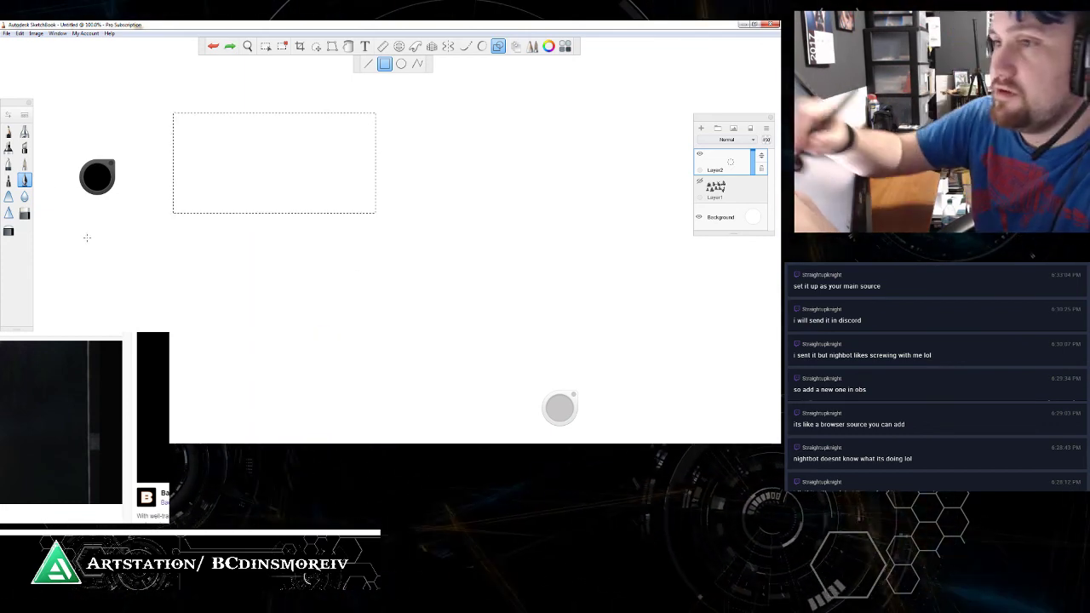
left_click(9, 132)
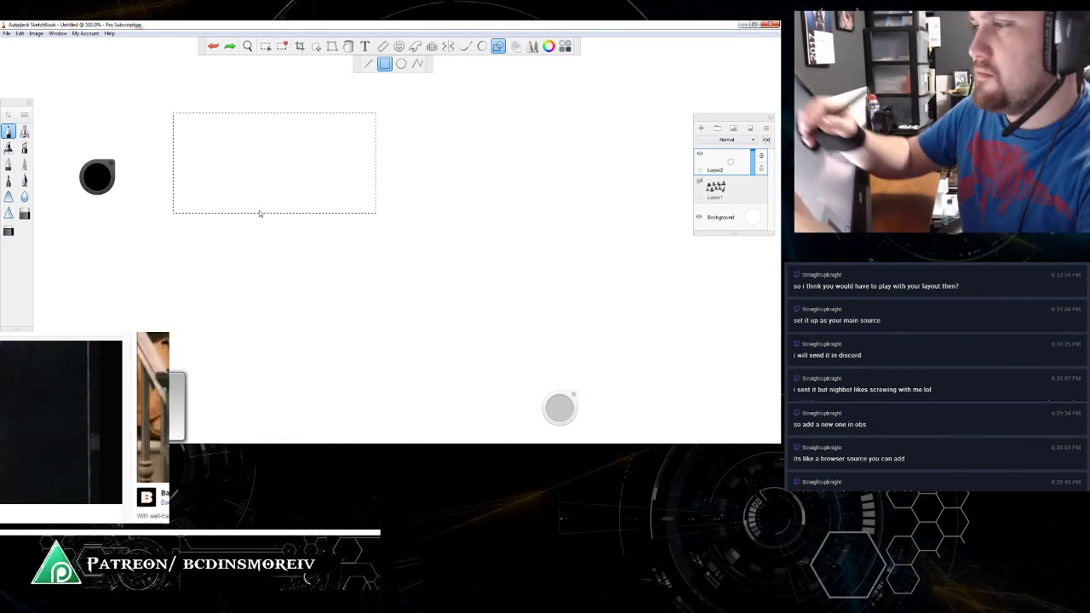
left_click_drag(174, 113, 375, 213)
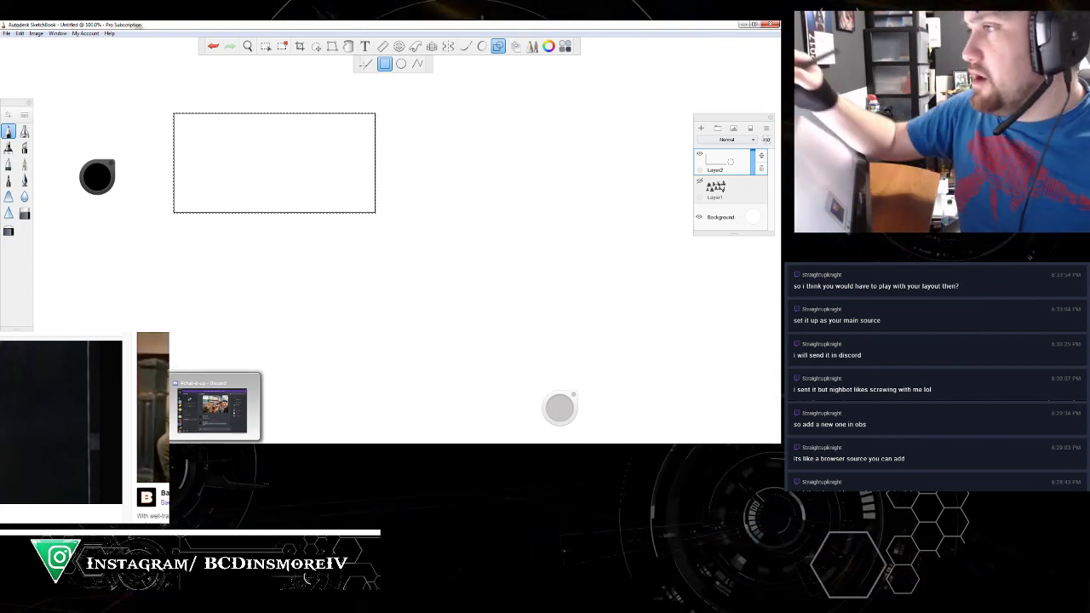
left_click(284, 49)
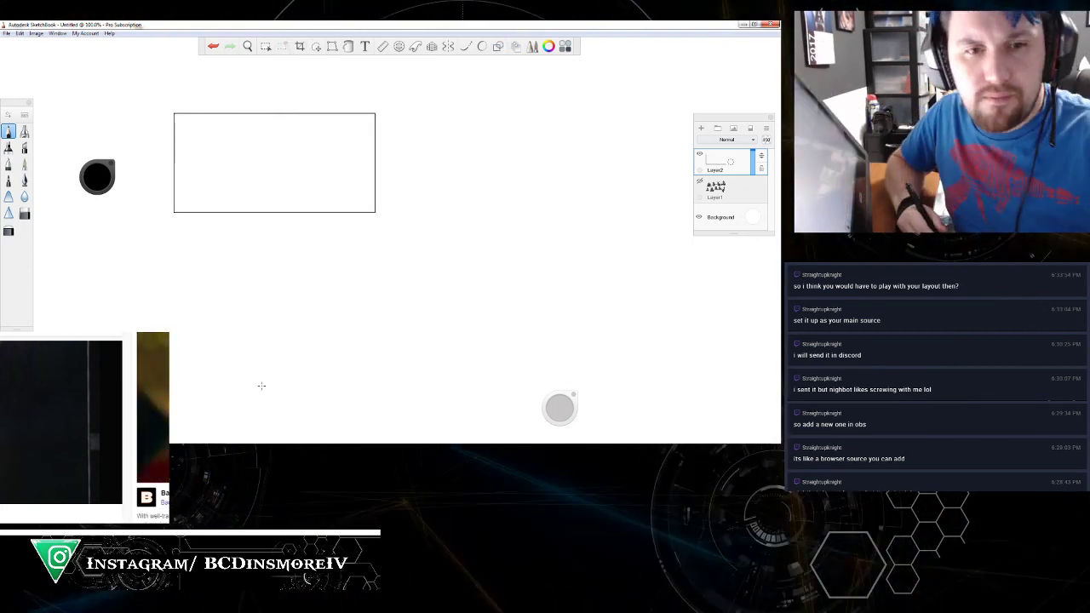
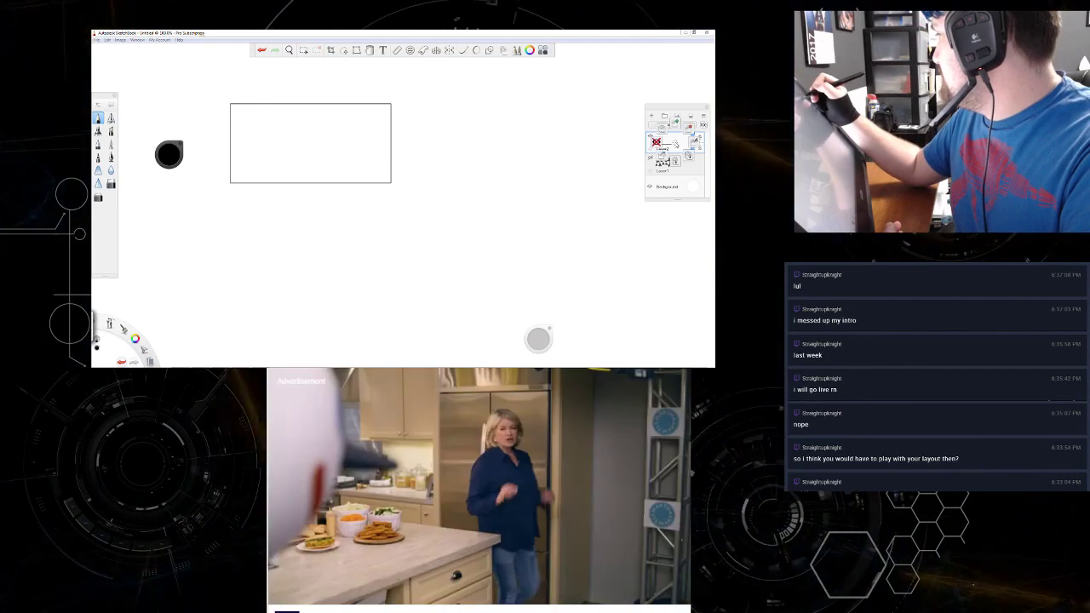
left_click(344, 51)
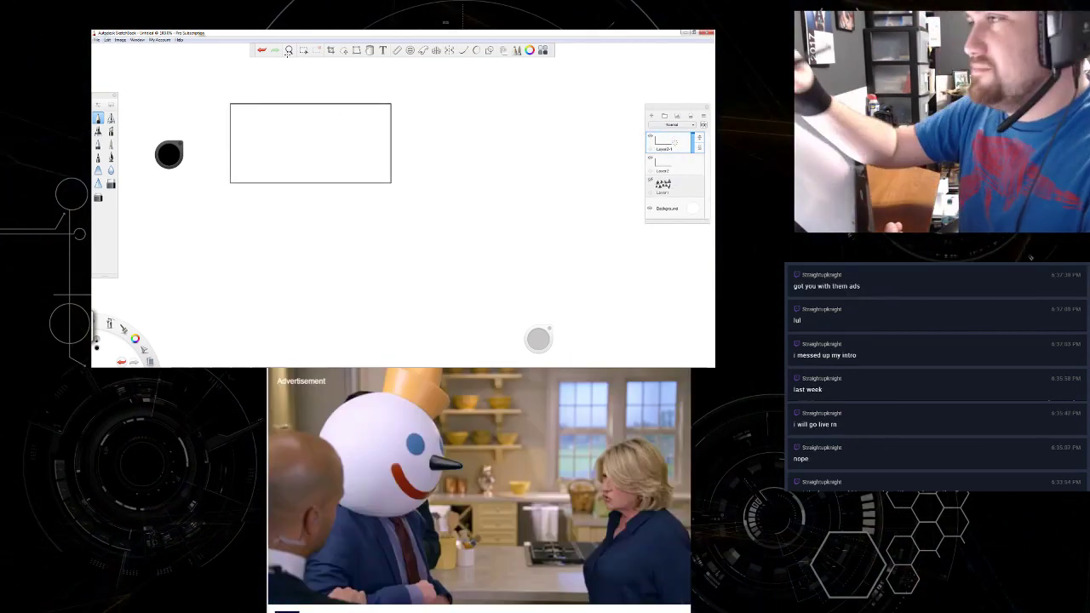
mouse_move(333, 144)
left_mouse_down()
mouse_move(419, 160)
mouse_move(511, 155)
left_mouse_up()
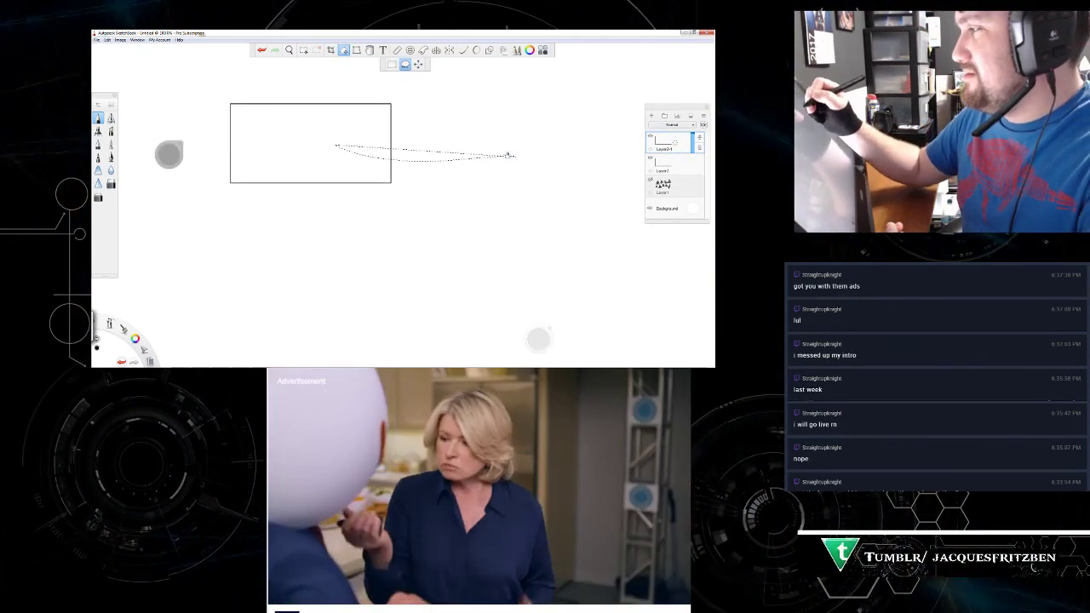
left_click(391, 65)
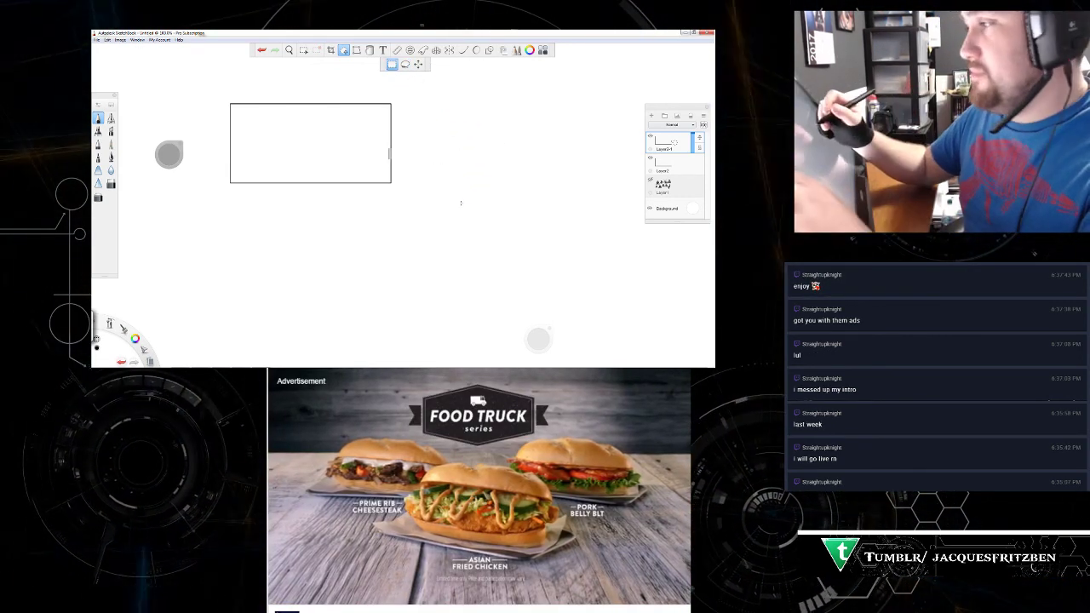
key("Escape")
key("ctrl+z")
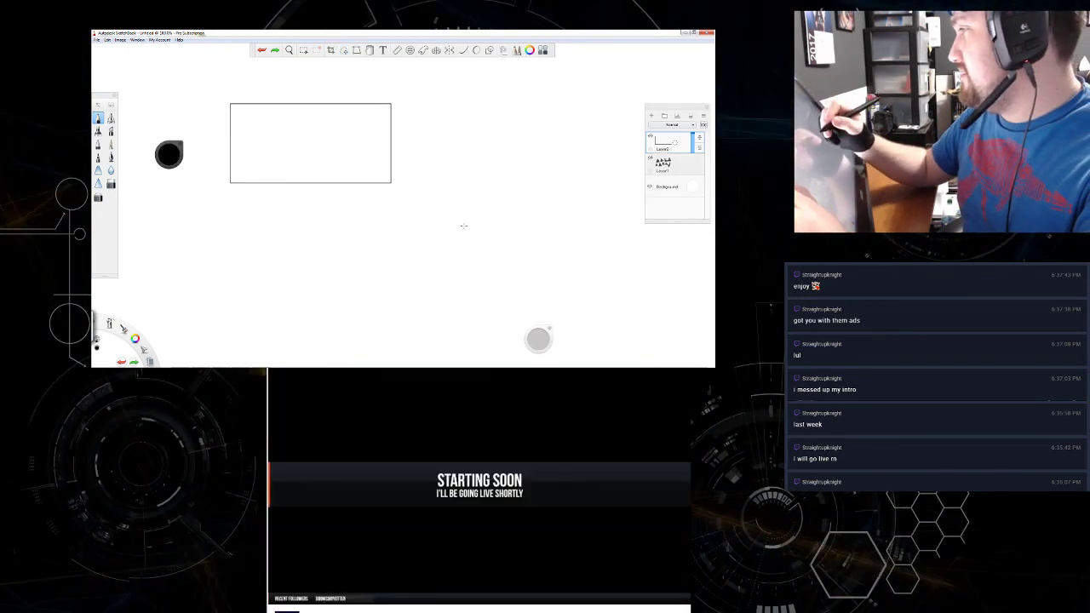
Step: Duplicate the rectangle's layer, move the copy to the right of the original with a small gap, and merge it down into Layer2
left_click(673, 143)
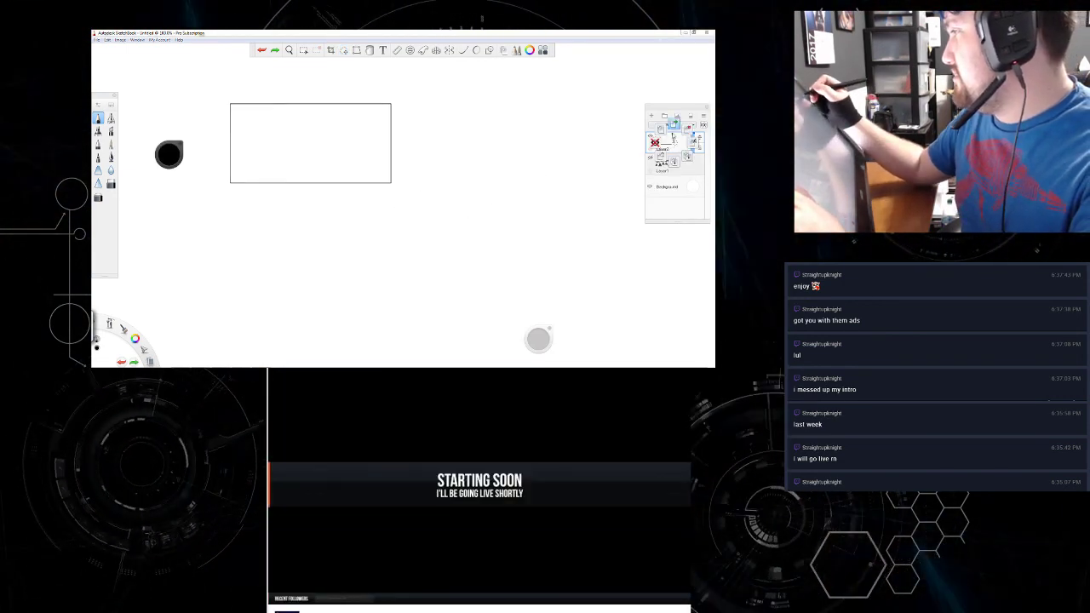
left_click(661, 128)
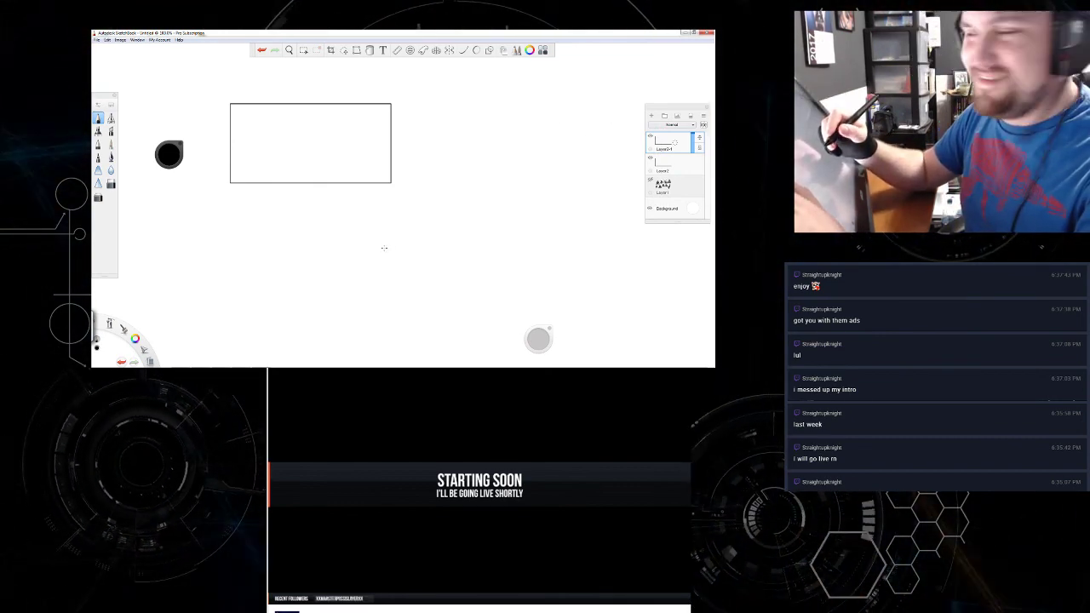
left_click(343, 50)
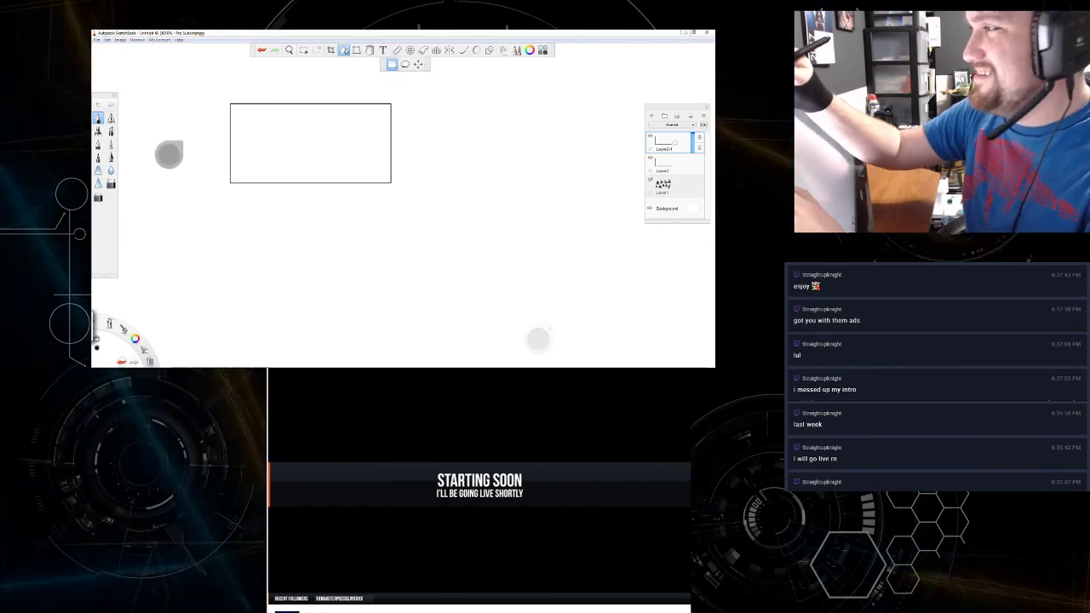
left_click(420, 68)
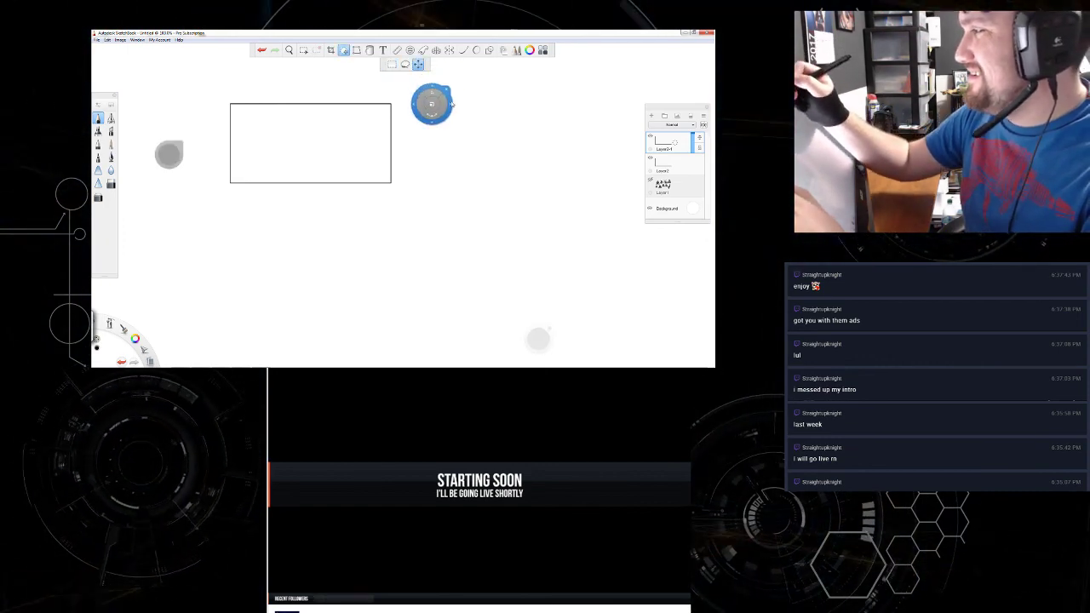
left_click_drag(451, 102, 629, 104)
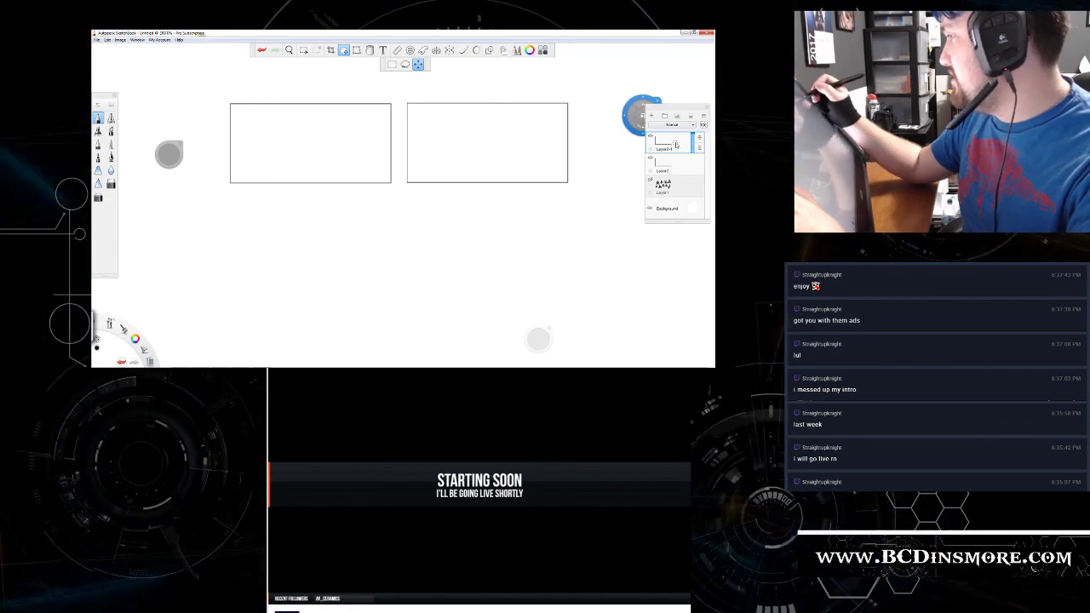
left_click_drag(676, 144, 677, 161)
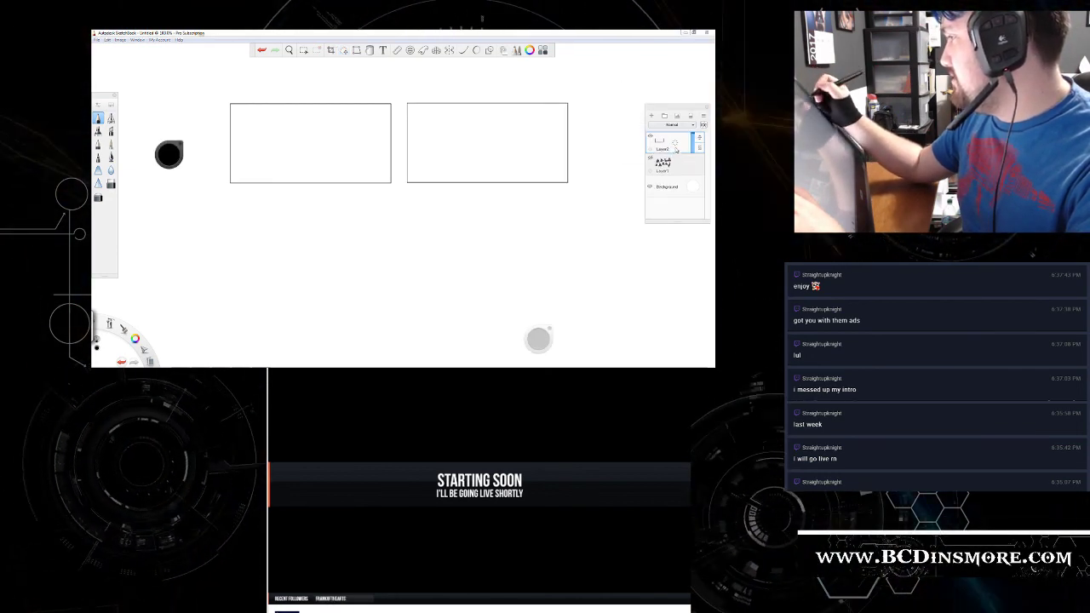
Step: Duplicate the layer holding both rectangles, move the copy below them to form a two-by-two grid, and merge it down
left_click(661, 129)
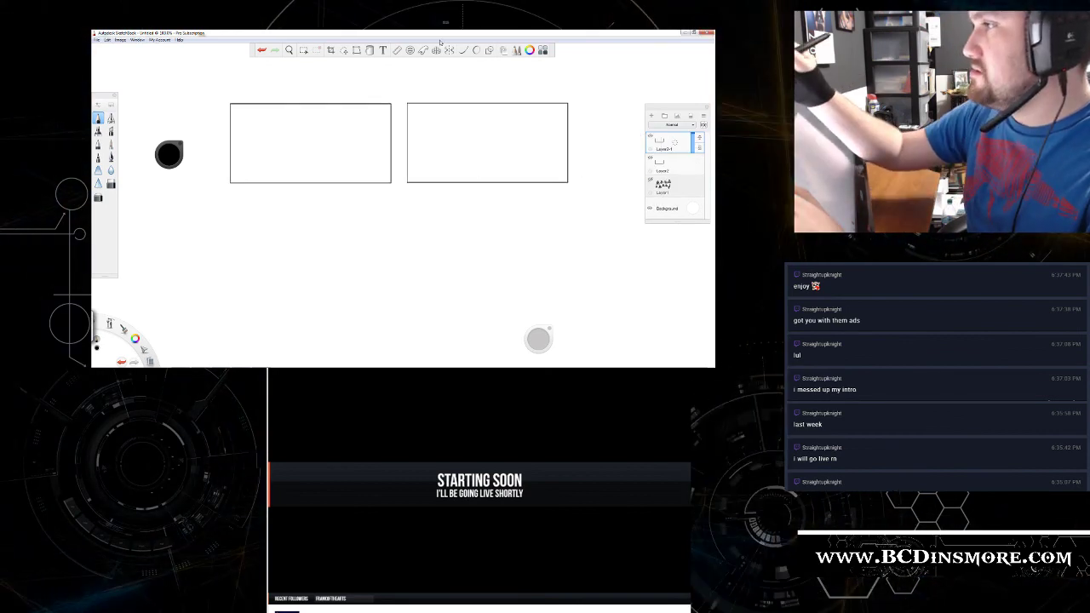
left_click(344, 50)
left_click(417, 64)
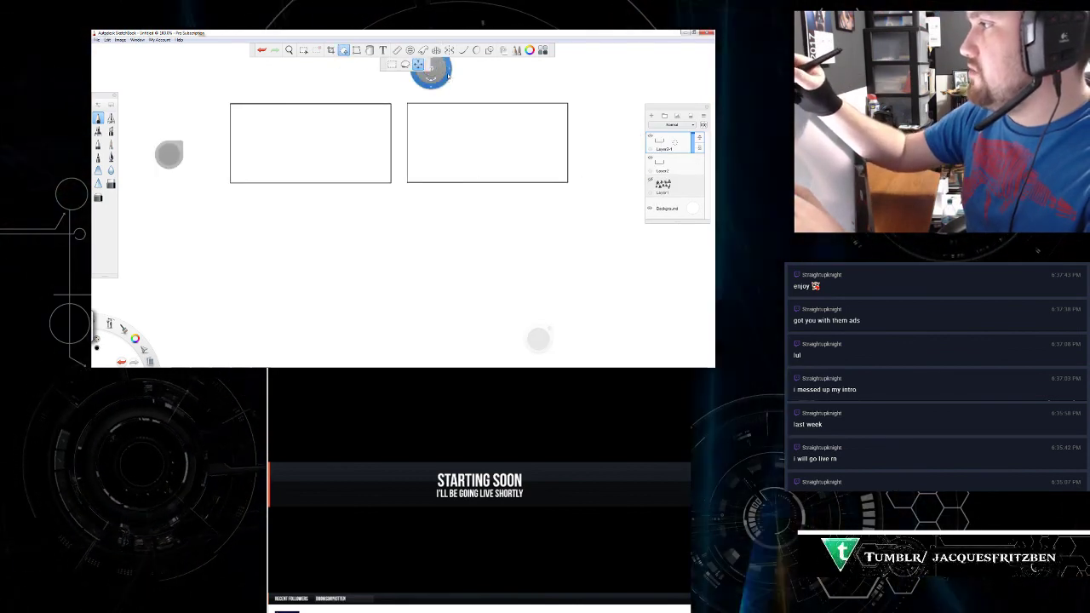
left_click_drag(447, 108, 449, 171)
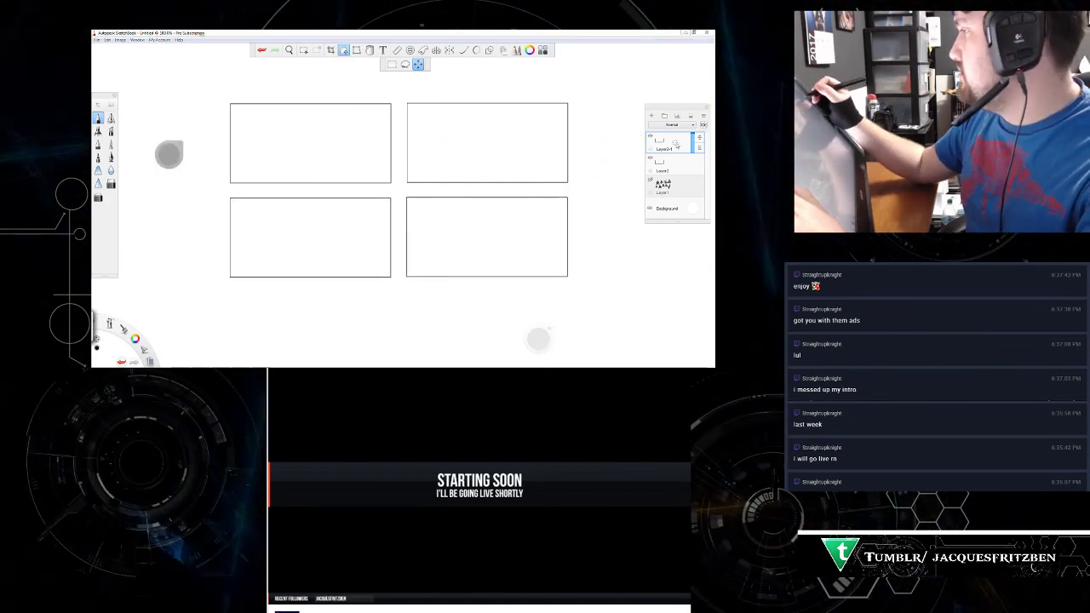
left_click(675, 143)
left_click_drag(676, 143, 676, 162)
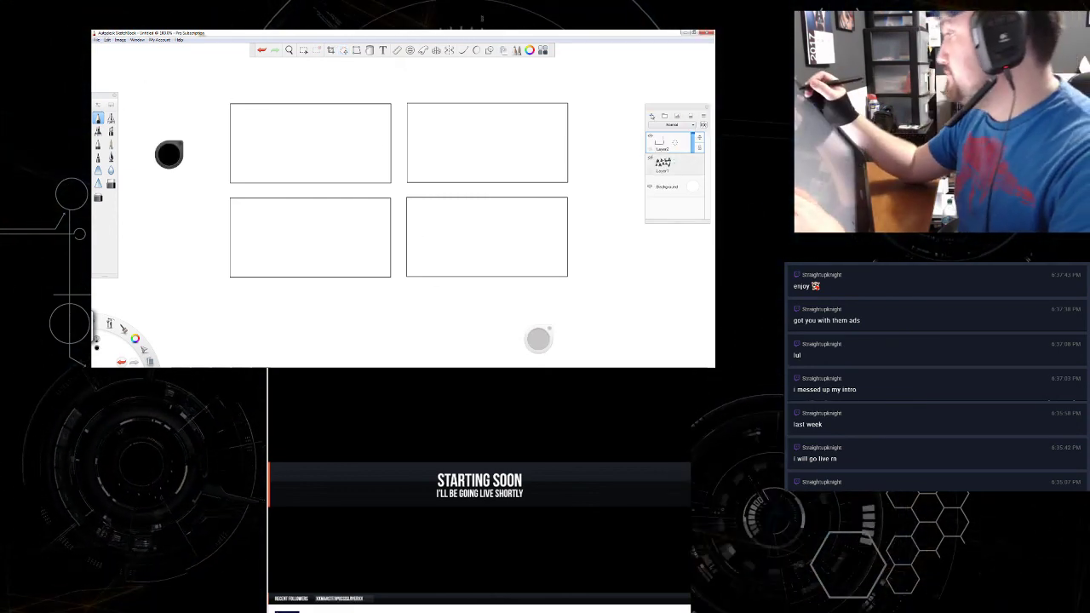
Step: Add a new layer and sketch black spired turrets beside a tall splayed-leg tower in the upper-right frame
left_click(651, 115)
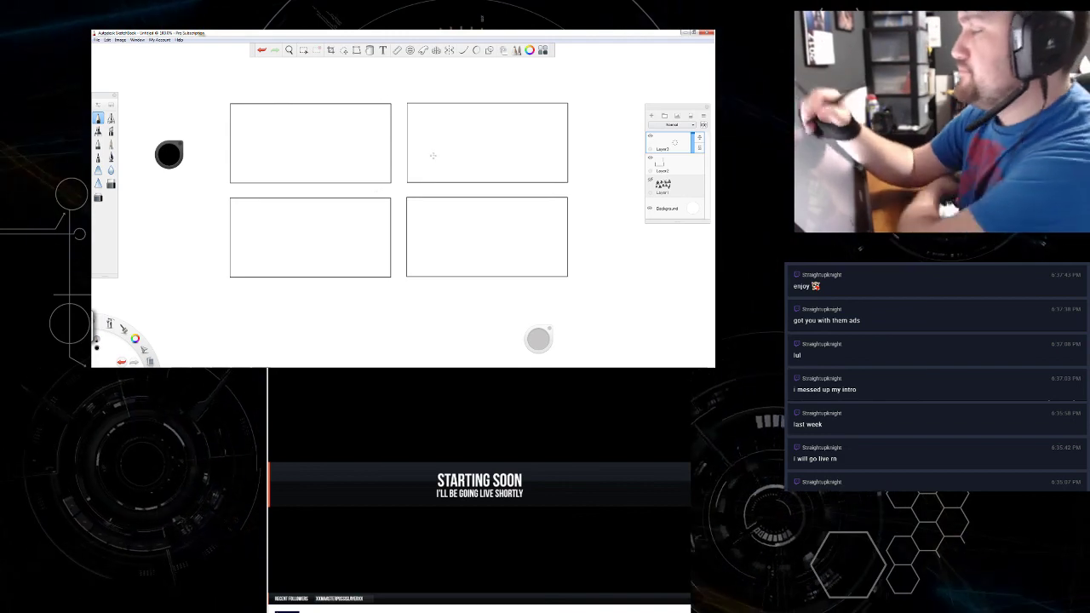
mouse_move(475, 120)
left_mouse_down()
mouse_move(467, 134)
mouse_move(471, 112)
left_mouse_up()
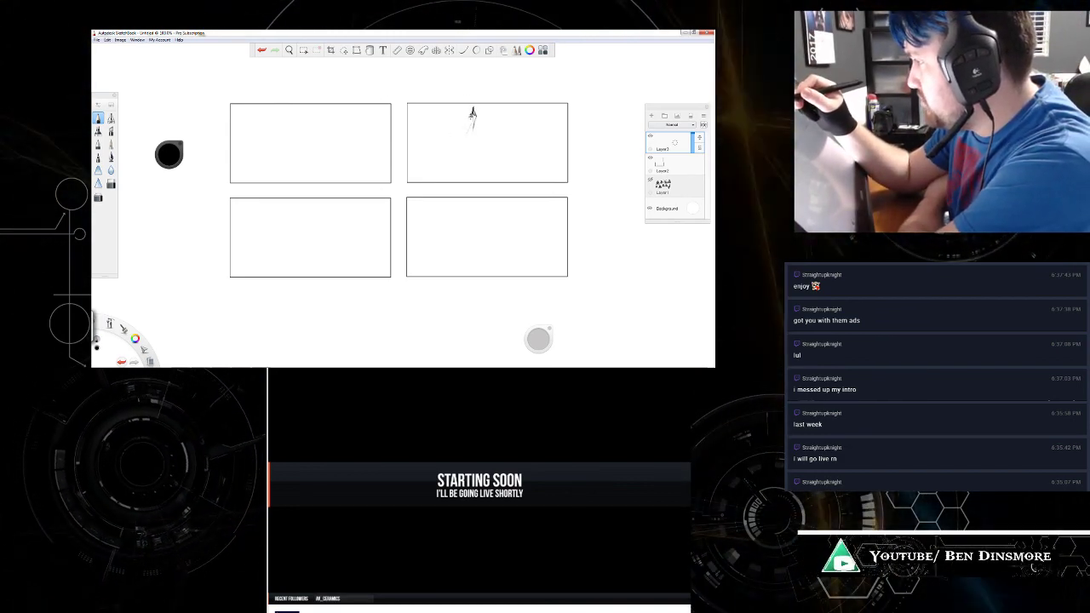
left_click_drag(474, 109, 469, 116)
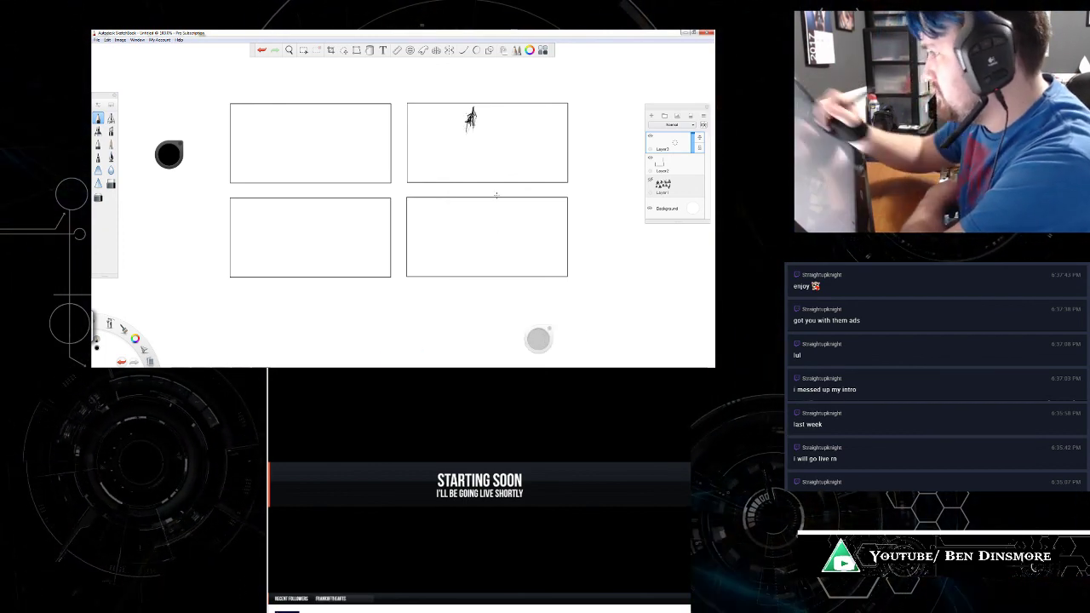
mouse_move(473, 116)
left_mouse_down()
mouse_move(468, 135)
mouse_move(487, 127)
mouse_move(482, 163)
left_mouse_up()
left_click_drag(489, 112, 506, 159)
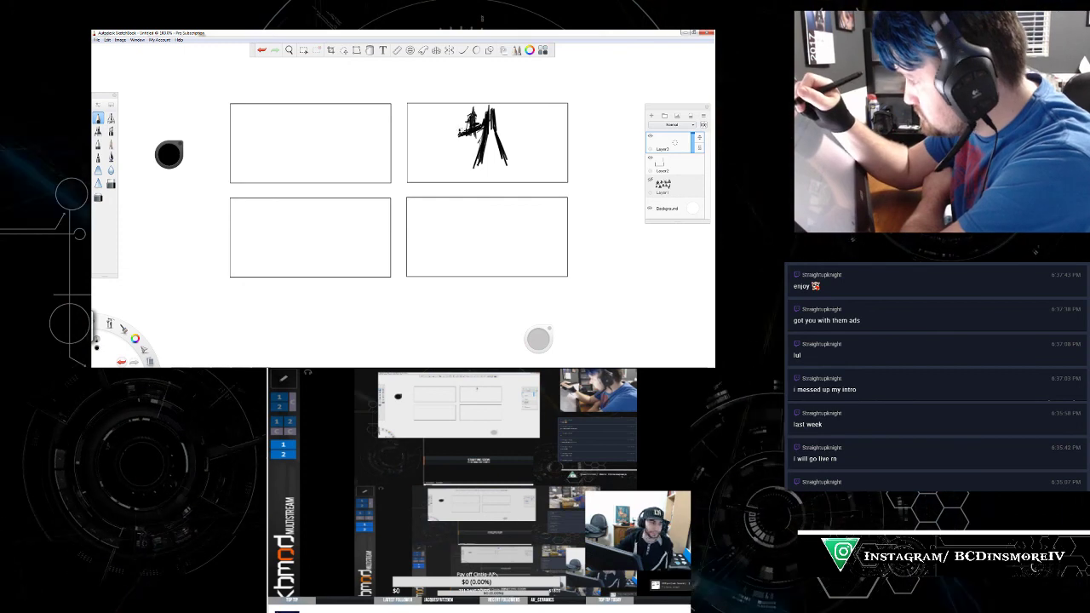
left_click_drag(457, 111, 456, 135)
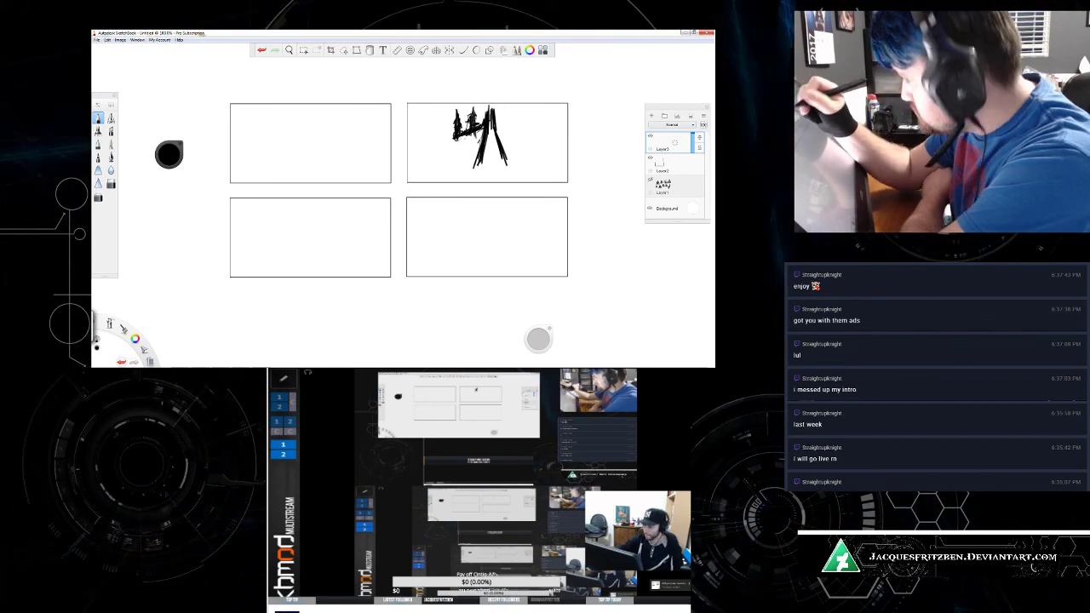
left_click_drag(450, 131, 458, 140)
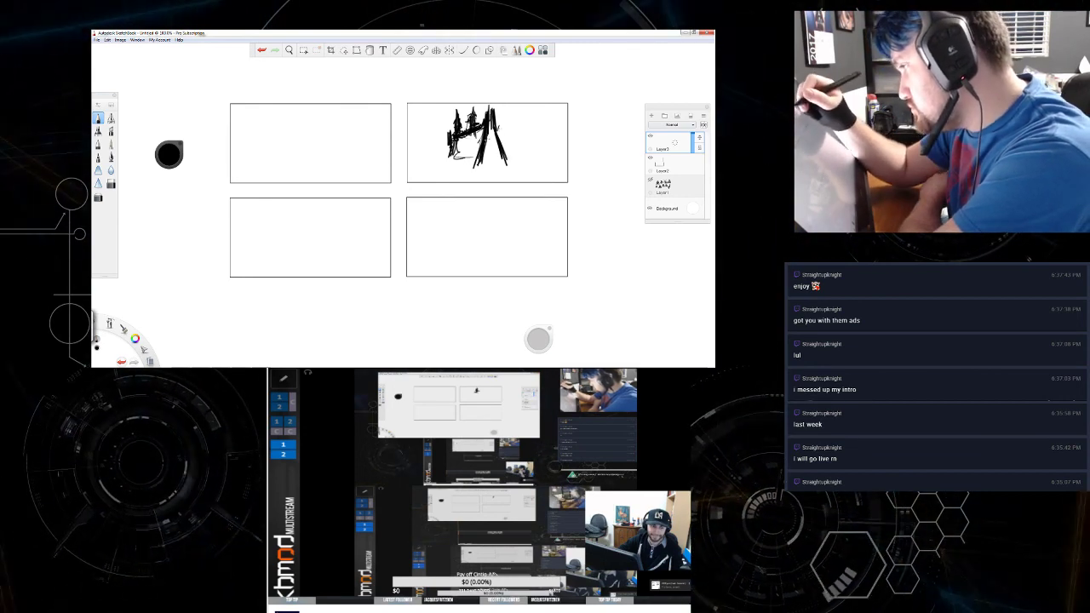
Step: Fill the castle's body with dense black strokes, draw a thin horizon line across the frame, and build out its right wing
left_click_drag(483, 146, 500, 143)
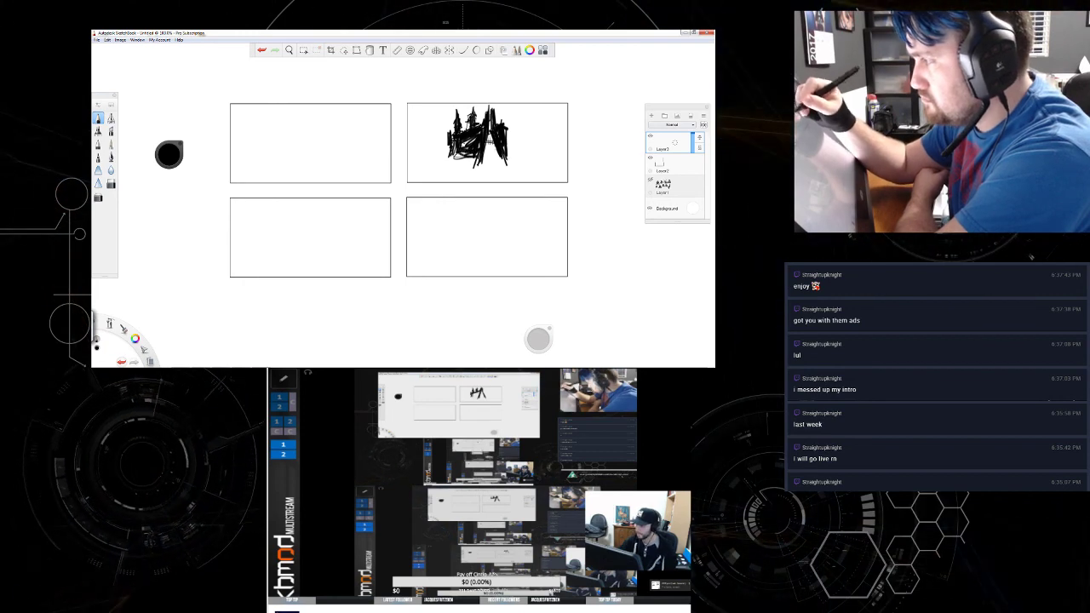
mouse_move(450, 136)
left_mouse_down()
mouse_move(445, 157)
mouse_move(463, 157)
left_mouse_up()
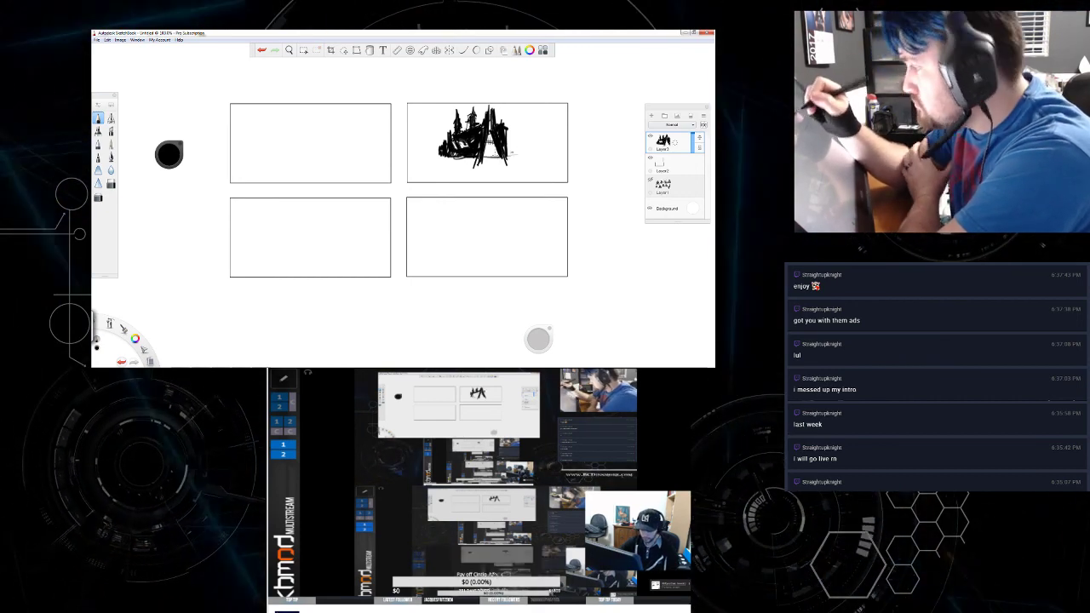
left_click_drag(412, 157, 558, 151)
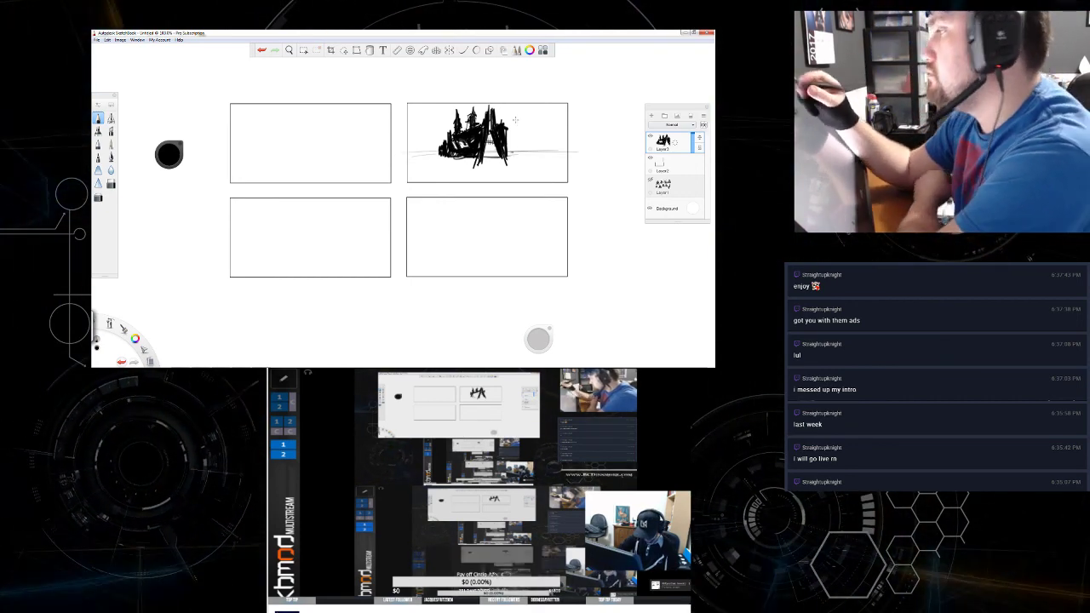
left_click_drag(508, 135, 522, 140)
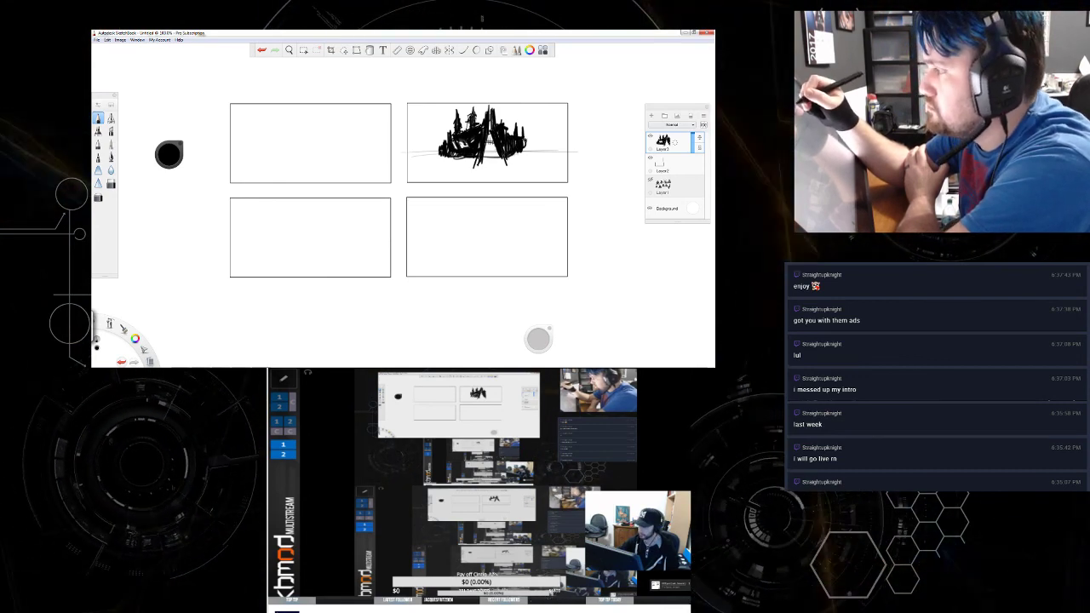
left_click_drag(527, 151, 533, 156)
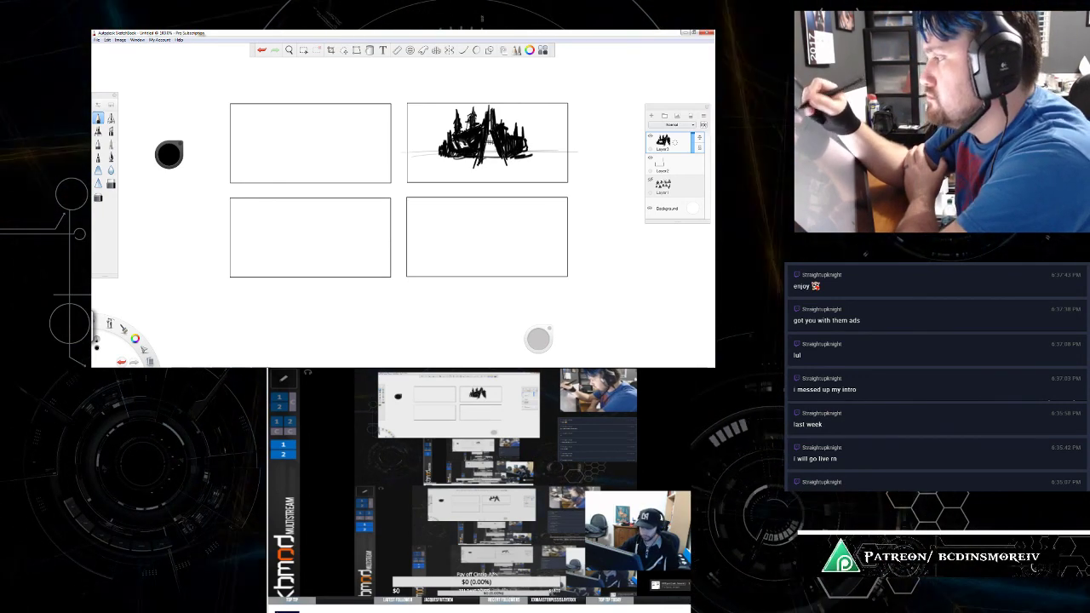
Step: Extend jagged black silhouettes from both sides of the castle, down past the frame's lower edge and out to its side edges
left_click_drag(532, 147, 551, 130)
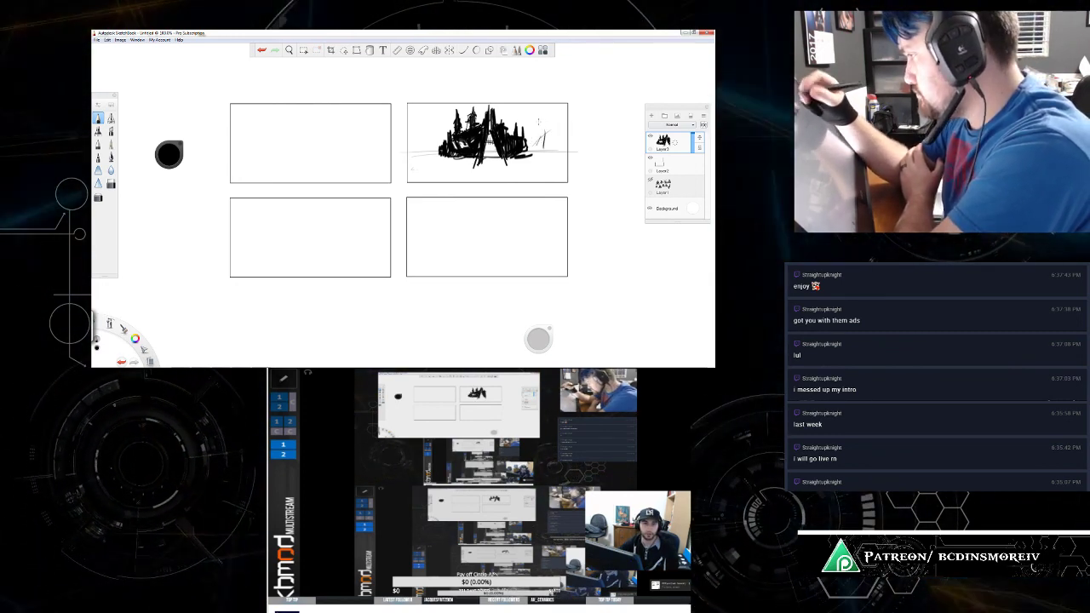
left_click_drag(545, 133, 541, 154)
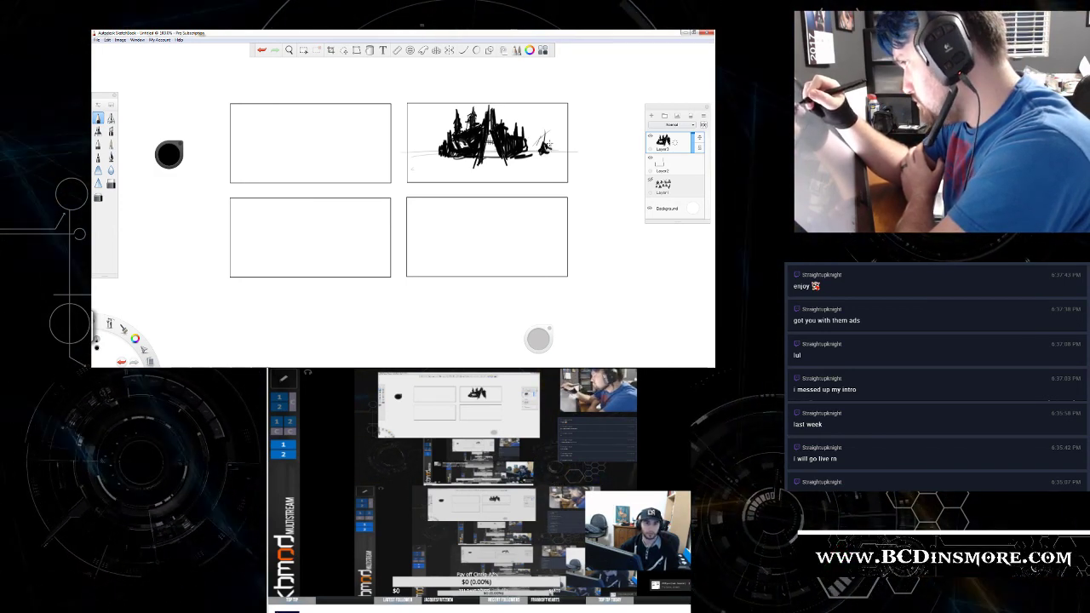
mouse_move(549, 143)
left_mouse_down()
mouse_move(553, 152)
mouse_move(536, 150)
left_mouse_up()
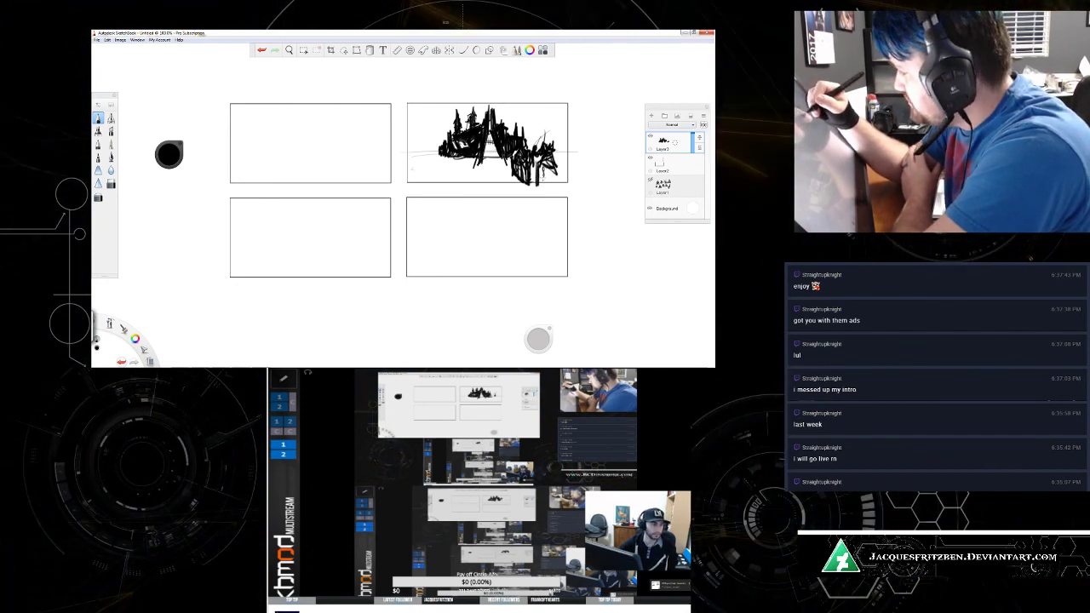
left_click_drag(554, 167, 547, 193)
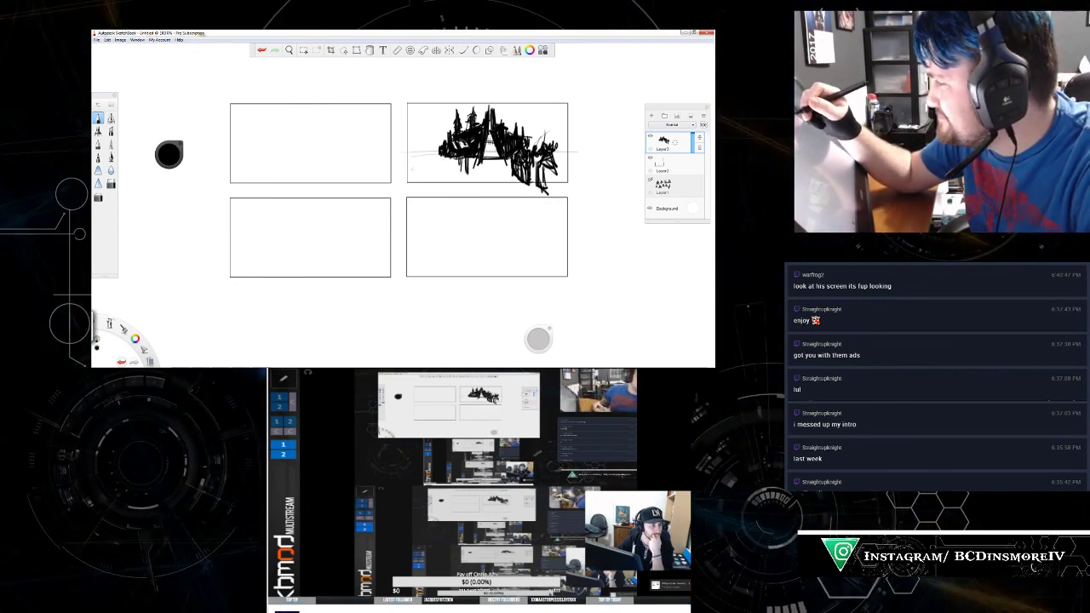
mouse_move(450, 153)
left_mouse_down()
mouse_move(450, 171)
mouse_move(434, 172)
left_mouse_up()
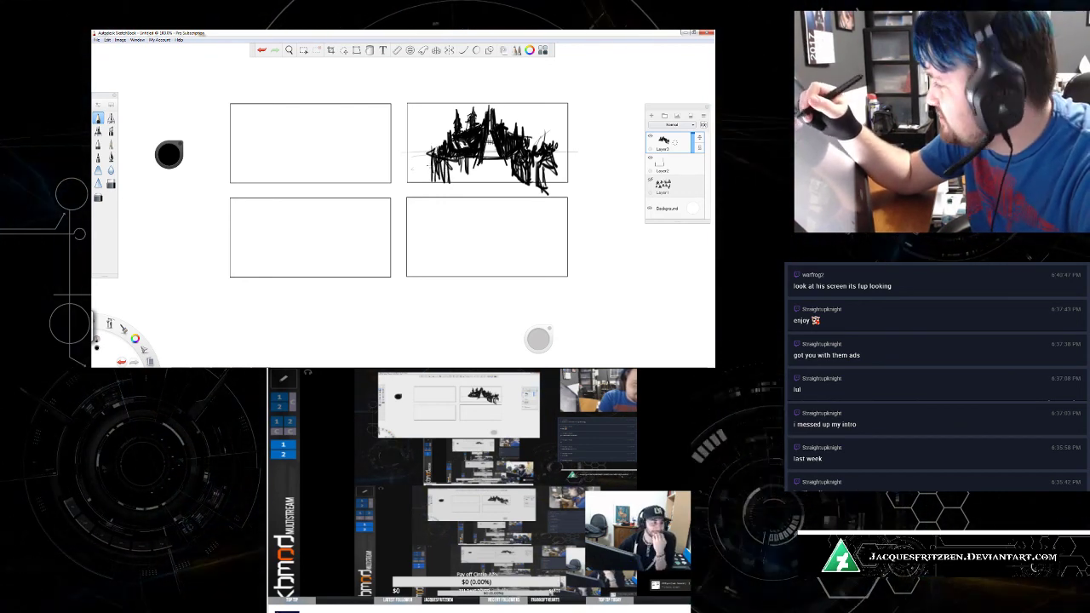
left_click_drag(415, 151, 405, 160)
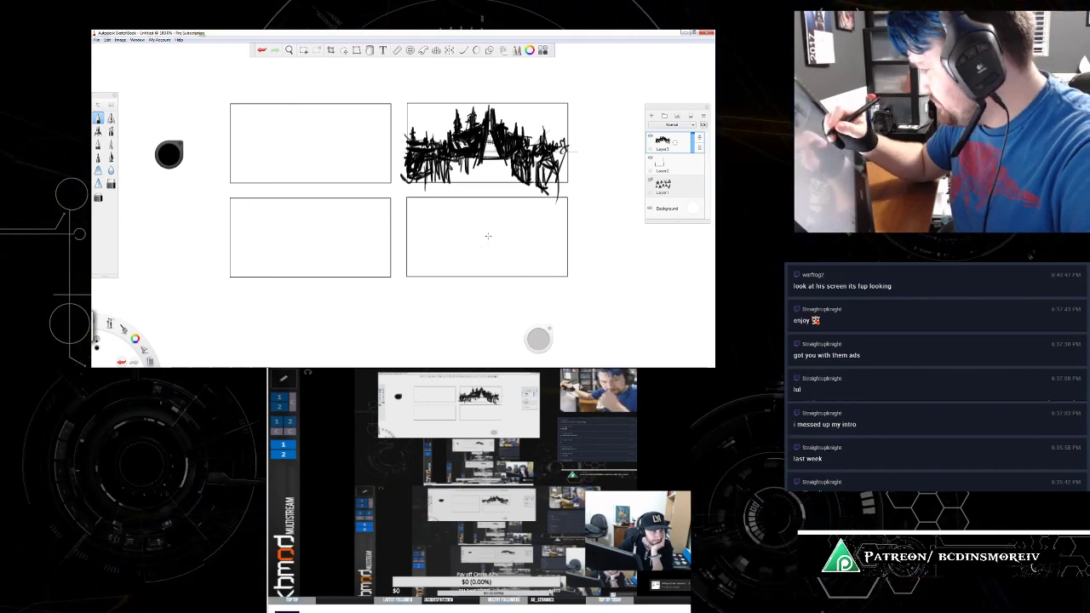
Step: Sketch faint horizon and perspective lines across the lower-right frame, and outline a peaked roof for a large central building over them
mouse_move(416, 234)
left_mouse_down()
mouse_move(419, 274)
mouse_move(427, 225)
mouse_move(430, 272)
mouse_move(417, 229)
mouse_move(447, 240)
mouse_move(401, 217)
mouse_move(511, 246)
left_mouse_up()
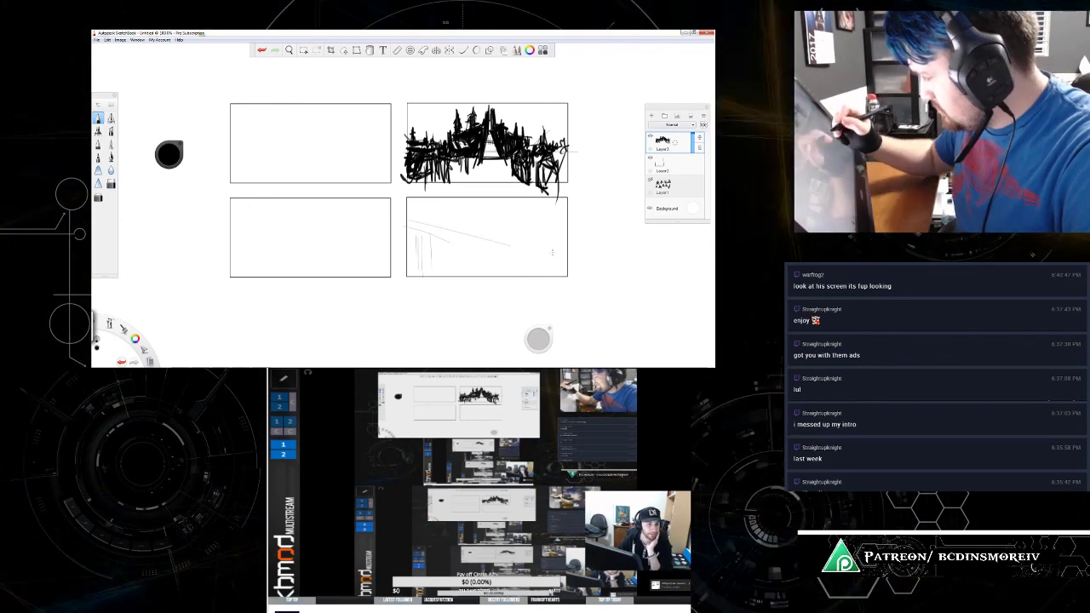
mouse_move(403, 234)
left_mouse_down()
mouse_move(609, 239)
mouse_move(570, 231)
mouse_move(433, 287)
left_mouse_up()
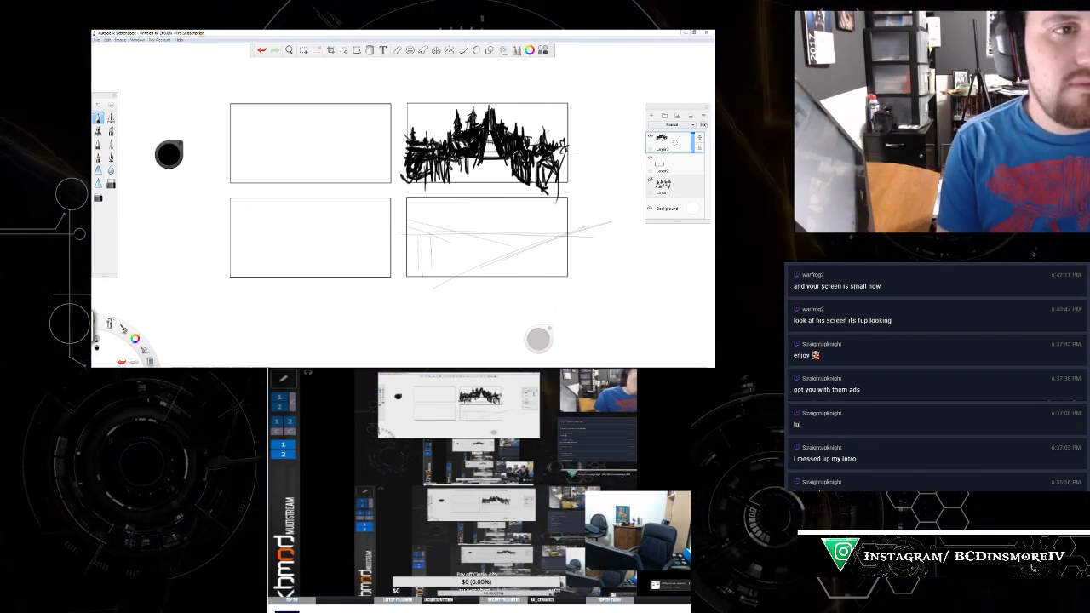
scroll(549, 252, "up", 5)
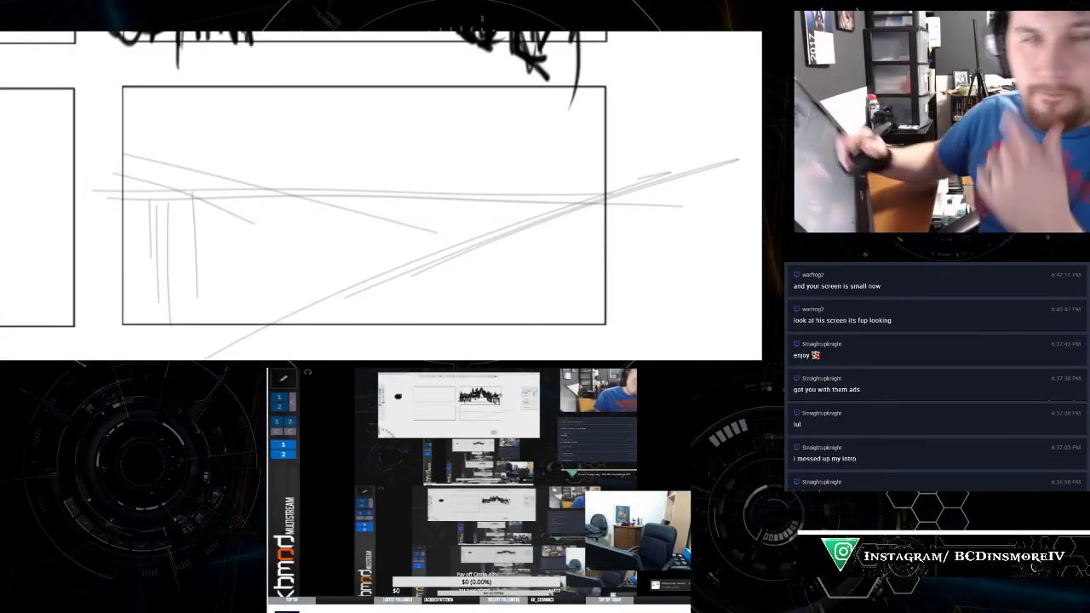
left_click_drag(312, 104, 276, 235)
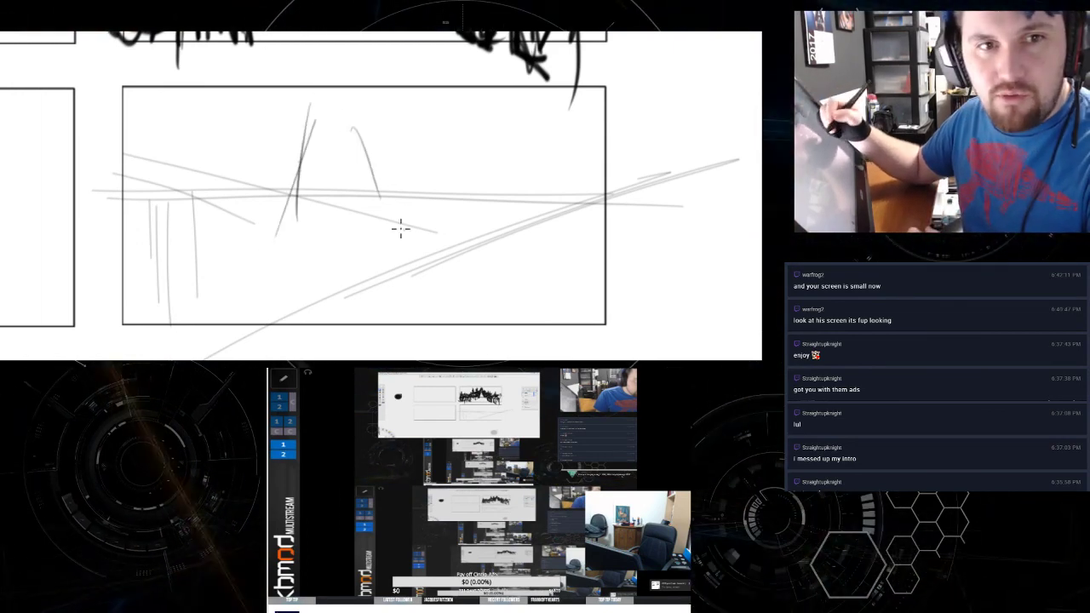
left_click_drag(397, 101, 413, 251)
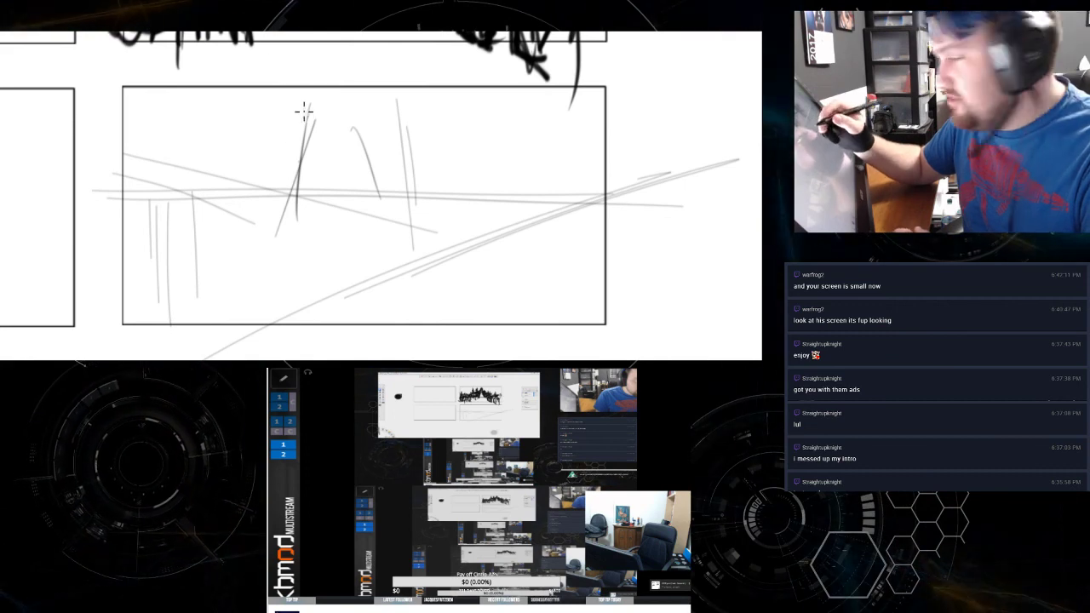
mouse_move(327, 112)
left_mouse_down()
mouse_move(286, 177)
mouse_move(332, 90)
mouse_move(396, 185)
left_mouse_up()
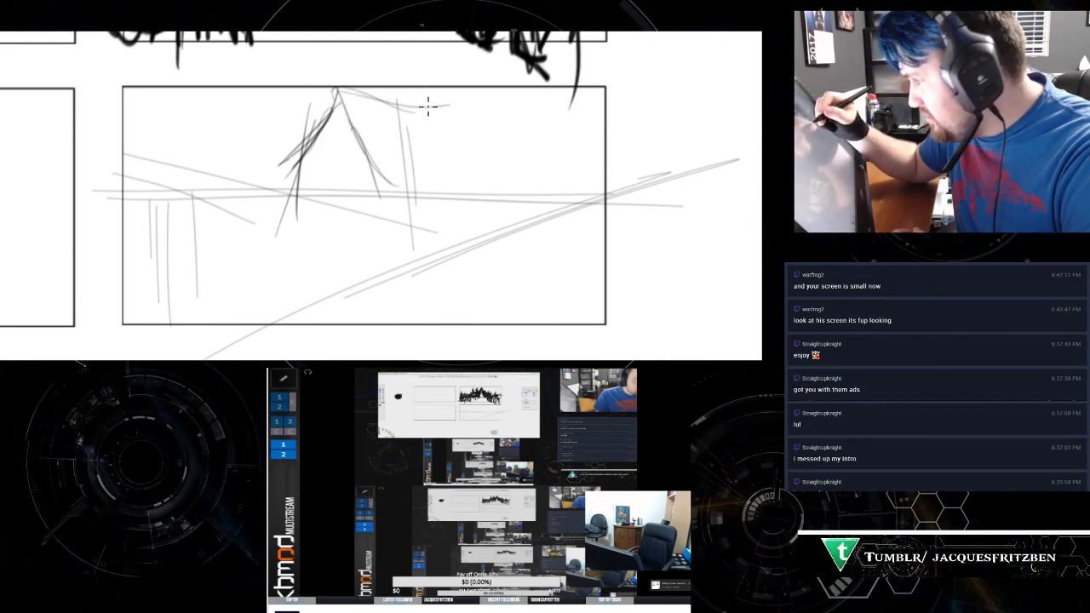
left_click_drag(441, 82, 450, 143)
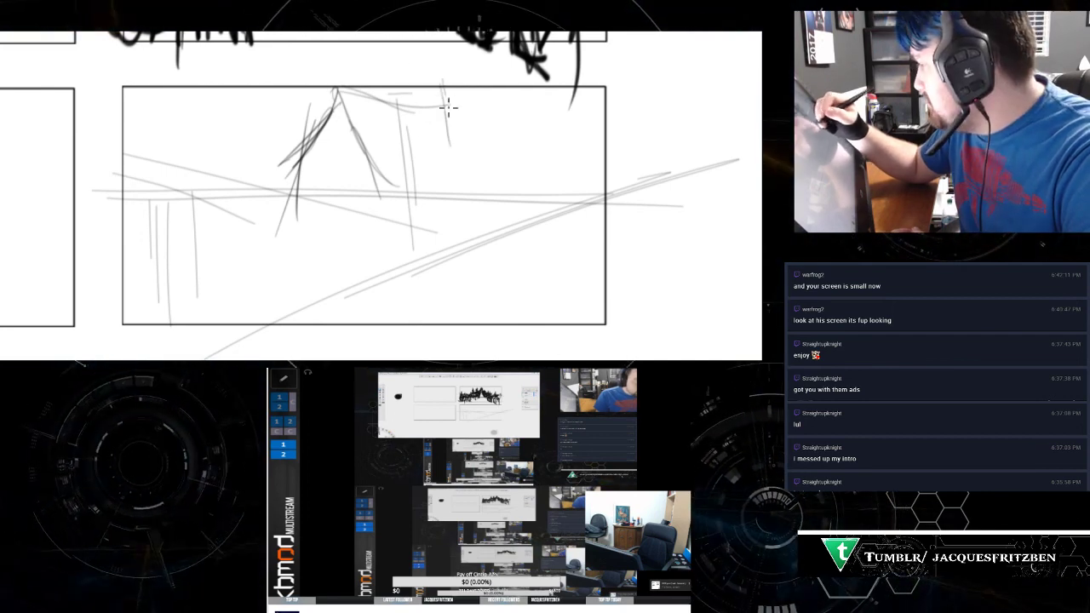
left_click_drag(443, 85, 489, 146)
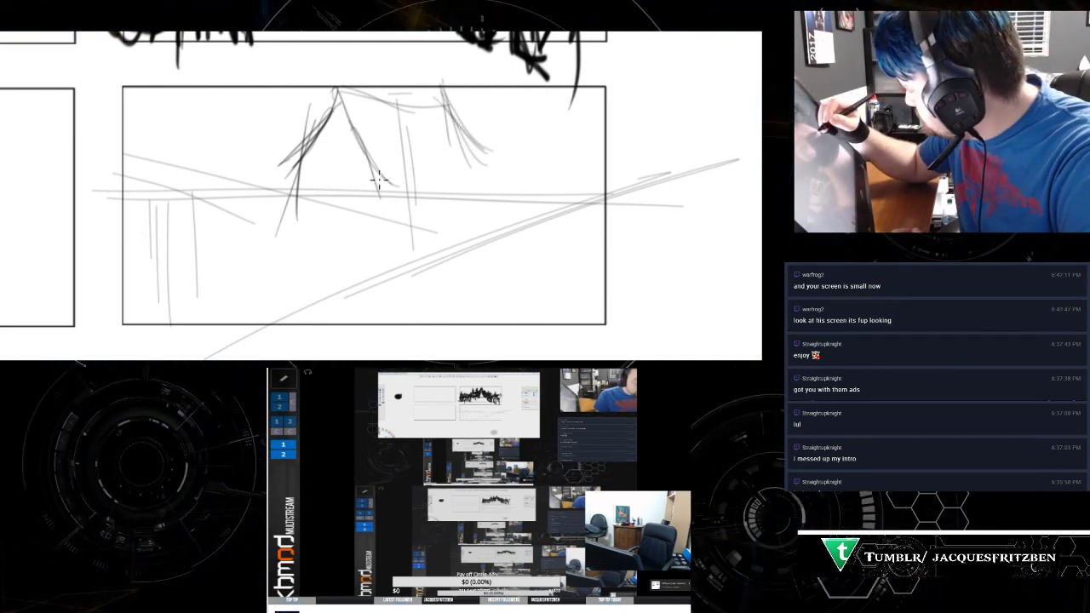
Step: Draw the central building's slanted base edges and the vertical lines of its front and right corners
left_click_drag(248, 228, 390, 298)
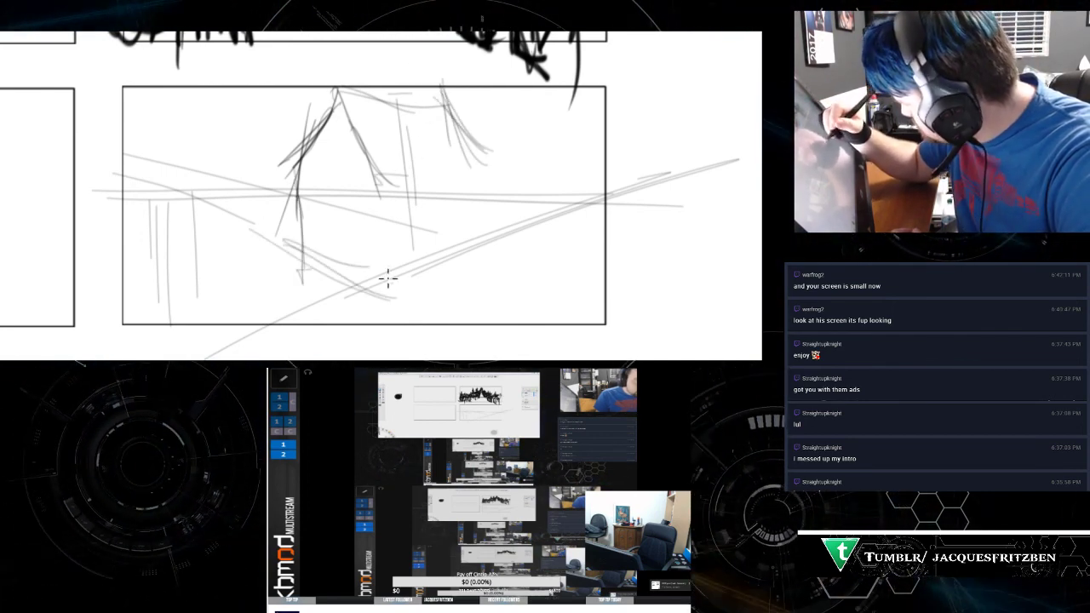
mouse_move(383, 171)
left_mouse_down()
mouse_move(388, 297)
mouse_move(506, 243)
left_mouse_up()
left_click_drag(429, 282, 481, 269)
mouse_move(500, 147)
left_mouse_down()
mouse_move(499, 268)
mouse_move(487, 266)
left_mouse_up()
mouse_move(481, 168)
left_mouse_down()
mouse_move(445, 236)
mouse_move(477, 181)
left_mouse_up()
left_click_drag(487, 249, 487, 281)
Step: Fan perspective lines from the central building's right corner past the frame's right edge, and add curved eave lines below its roof
mouse_move(484, 192)
left_mouse_down()
mouse_move(478, 220)
mouse_move(480, 192)
mouse_move(595, 180)
left_mouse_up()
mouse_move(475, 200)
left_mouse_down()
mouse_move(645, 191)
mouse_move(634, 211)
mouse_move(652, 227)
mouse_move(668, 159)
left_mouse_up()
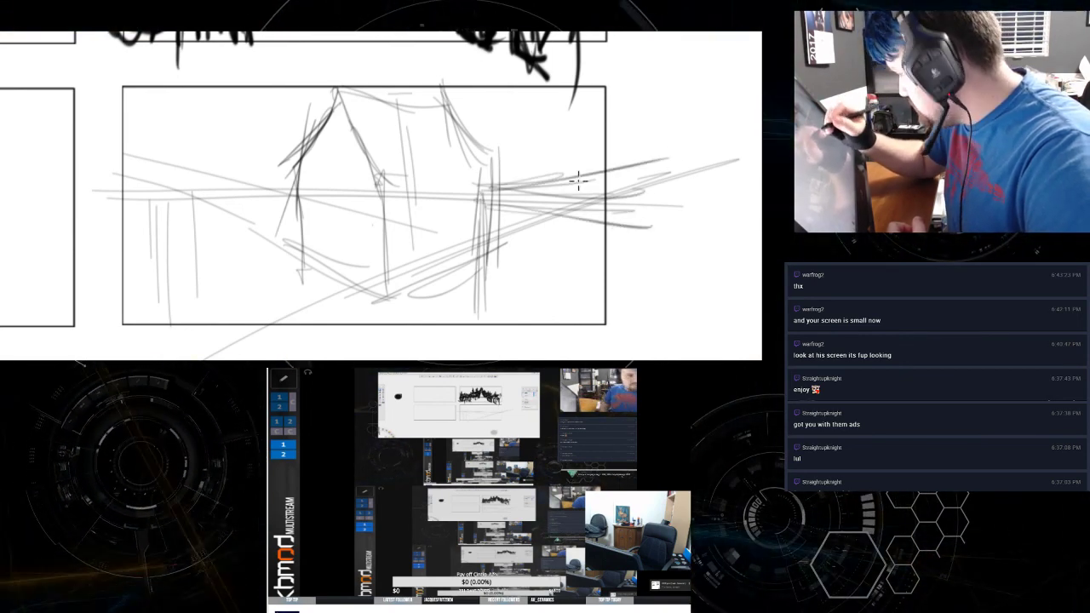
left_click_drag(387, 180, 493, 171)
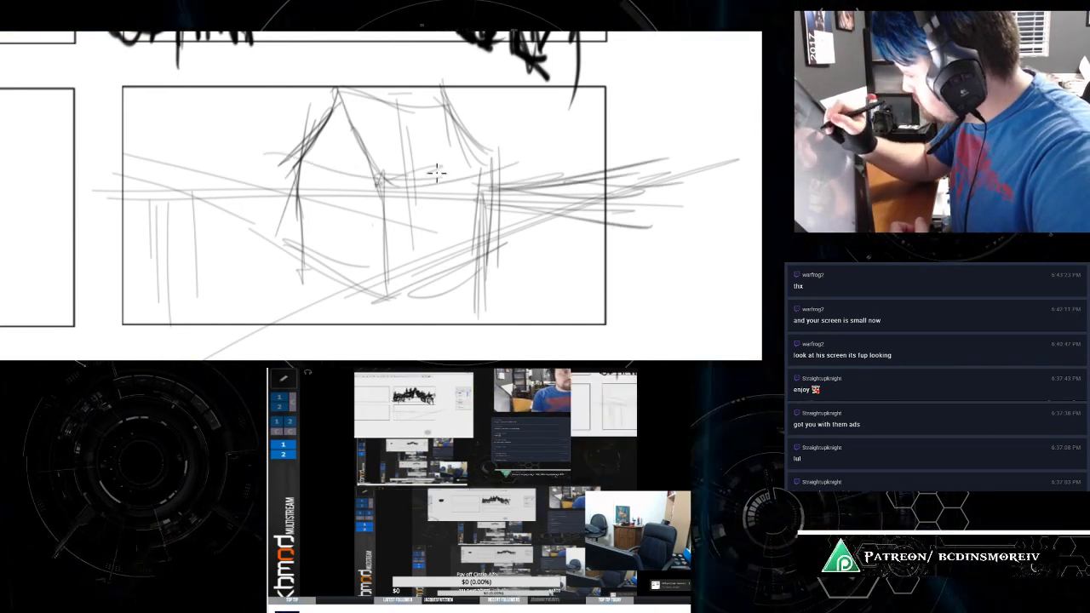
left_click_drag(264, 154, 375, 179)
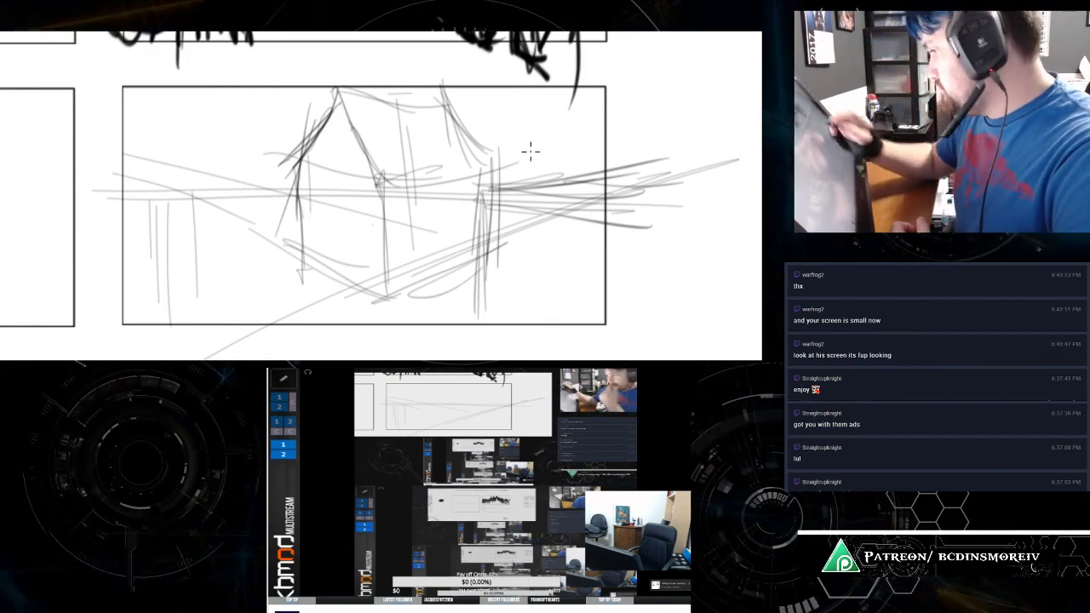
mouse_move(489, 186)
left_mouse_down()
mouse_move(684, 270)
mouse_move(612, 244)
left_mouse_up()
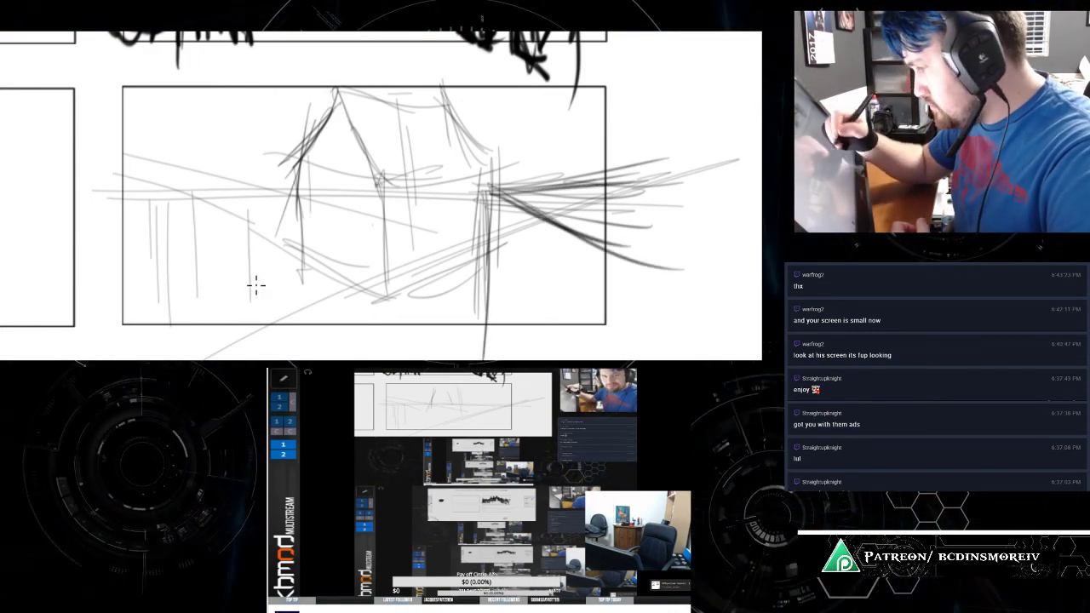
Step: Sketch an angular foreground block at the frame's left side, and add faint background buildings and rooflines beside the central building
mouse_move(233, 240)
left_mouse_down()
mouse_move(188, 252)
mouse_move(147, 240)
mouse_move(207, 236)
mouse_move(118, 209)
left_mouse_up()
left_click_drag(118, 209, 232, 232)
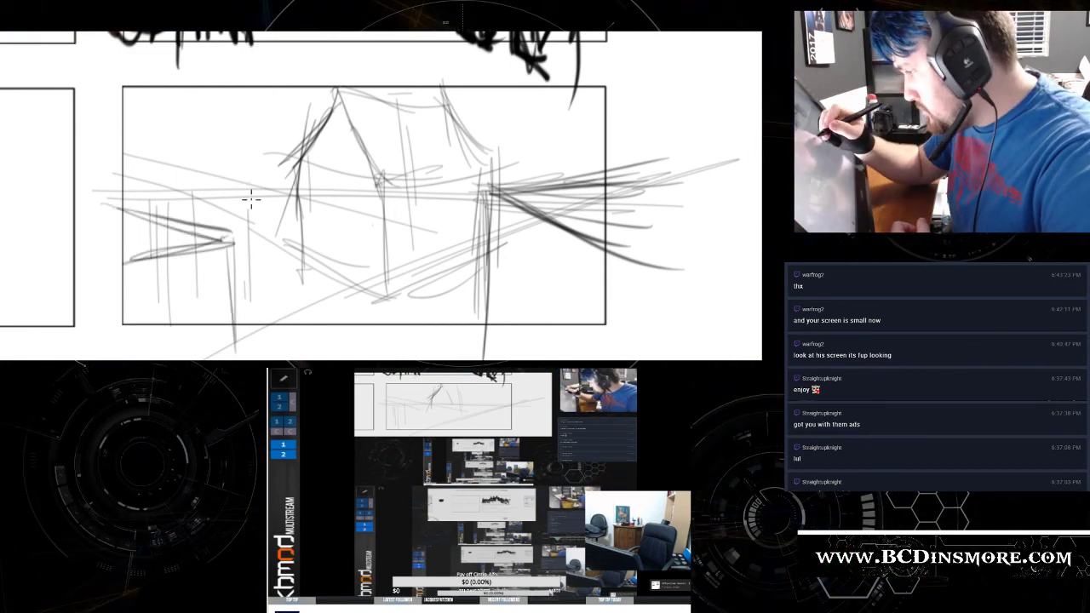
left_click_drag(254, 162, 259, 232)
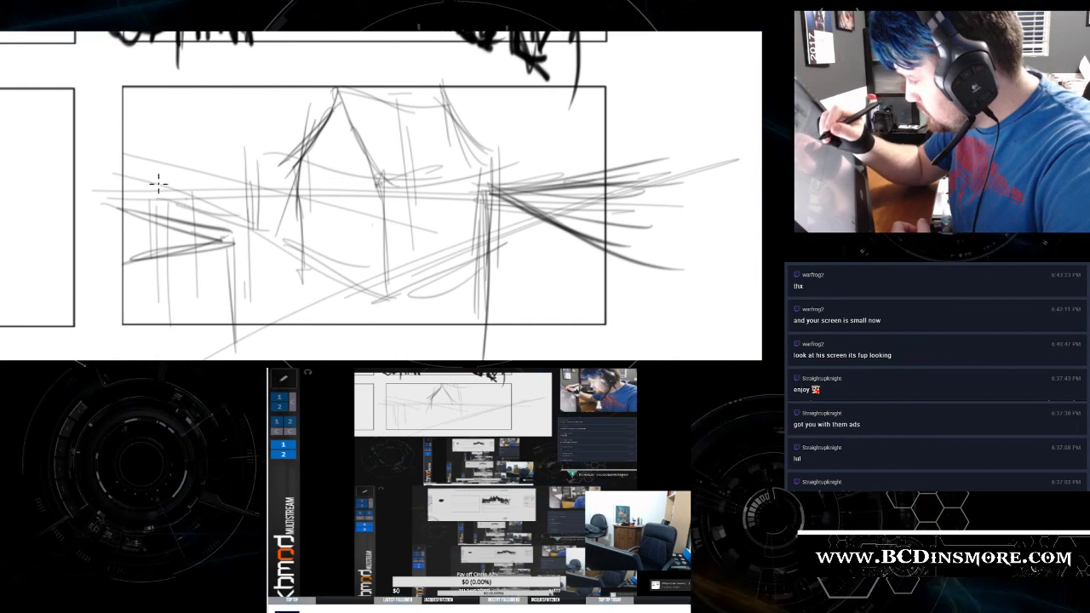
mouse_move(144, 138)
left_mouse_down()
mouse_move(151, 201)
mouse_move(247, 155)
mouse_move(315, 162)
left_mouse_up()
left_click_drag(247, 229, 298, 217)
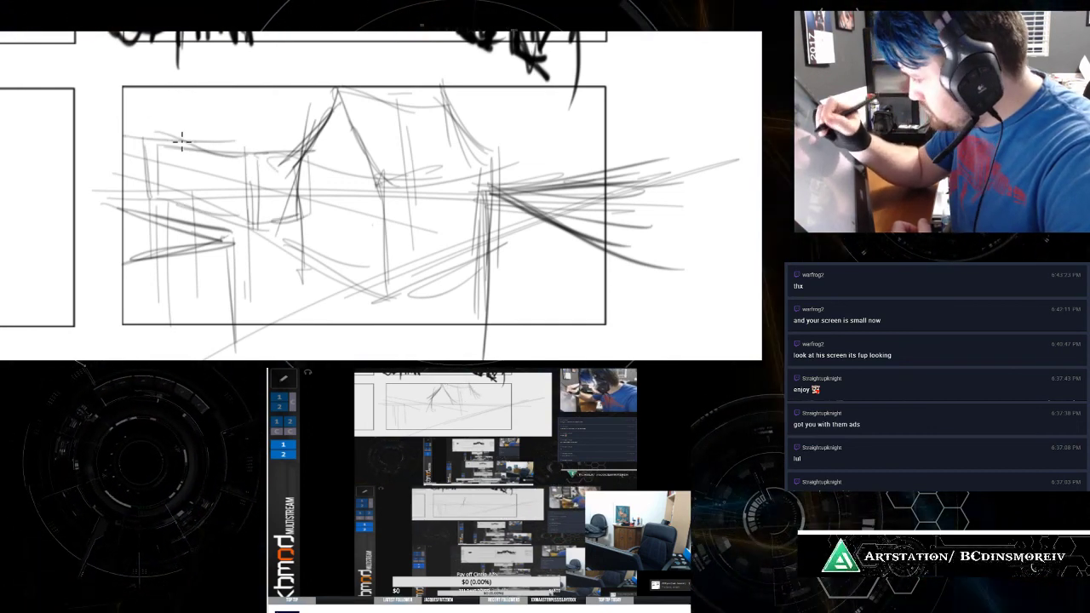
left_click_drag(124, 148, 187, 154)
mouse_move(512, 149)
left_mouse_down()
mouse_move(513, 182)
mouse_move(588, 153)
left_mouse_up()
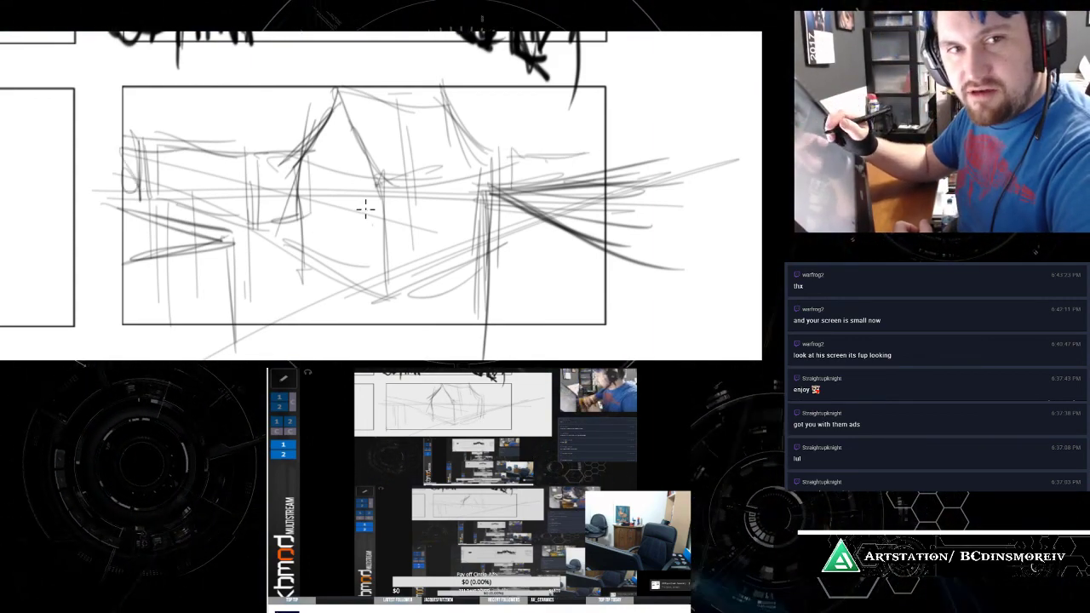
Step: Clear stray lines left of the central building, and redraw the left background building with darker box edges and a roofline
mouse_move(196, 152)
left_mouse_down()
mouse_move(196, 210)
mouse_move(257, 194)
left_mouse_up()
mouse_move(198, 152)
left_mouse_down()
mouse_move(269, 152)
mouse_move(260, 192)
mouse_move(231, 224)
mouse_move(272, 201)
mouse_move(283, 150)
mouse_move(275, 219)
left_mouse_up()
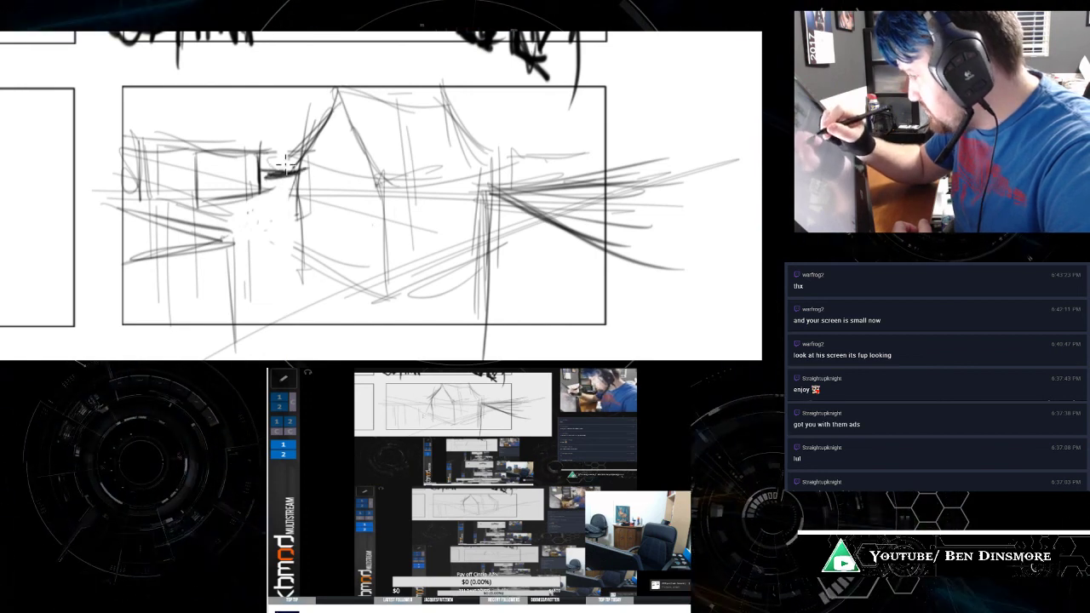
mouse_move(302, 171)
left_mouse_down()
mouse_move(270, 147)
mouse_move(273, 173)
left_mouse_up()
left_click_drag(315, 133, 212, 137)
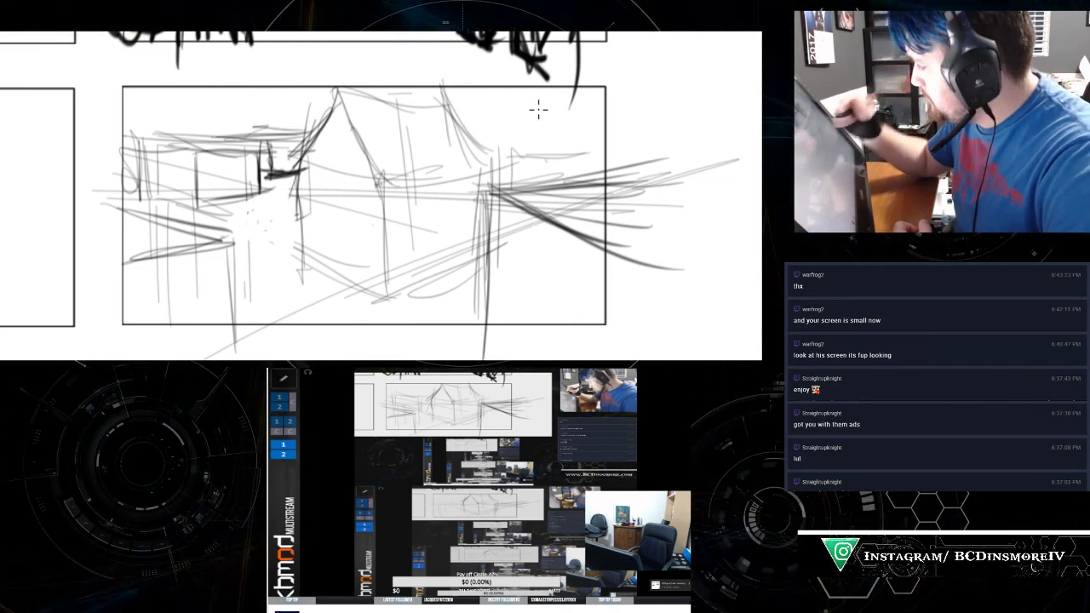
Step: Erase the overlapping lines at the central building's right corner, and redraw the corner and its base edge in bold strokes
left_click_drag(479, 334, 486, 312)
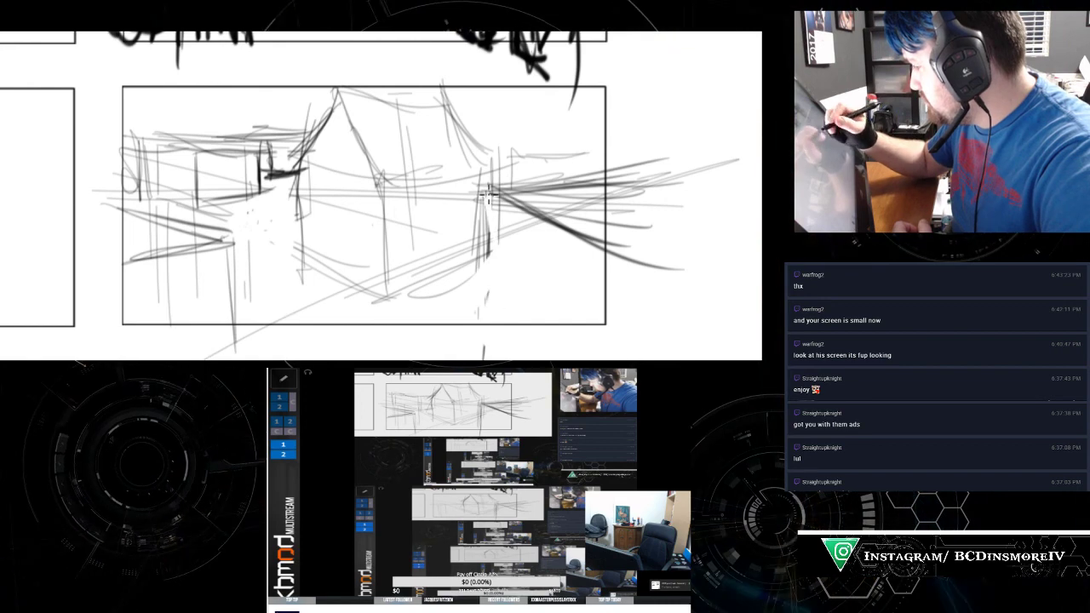
mouse_move(494, 182)
left_mouse_down()
mouse_move(486, 222)
mouse_move(508, 204)
mouse_move(499, 272)
left_mouse_up()
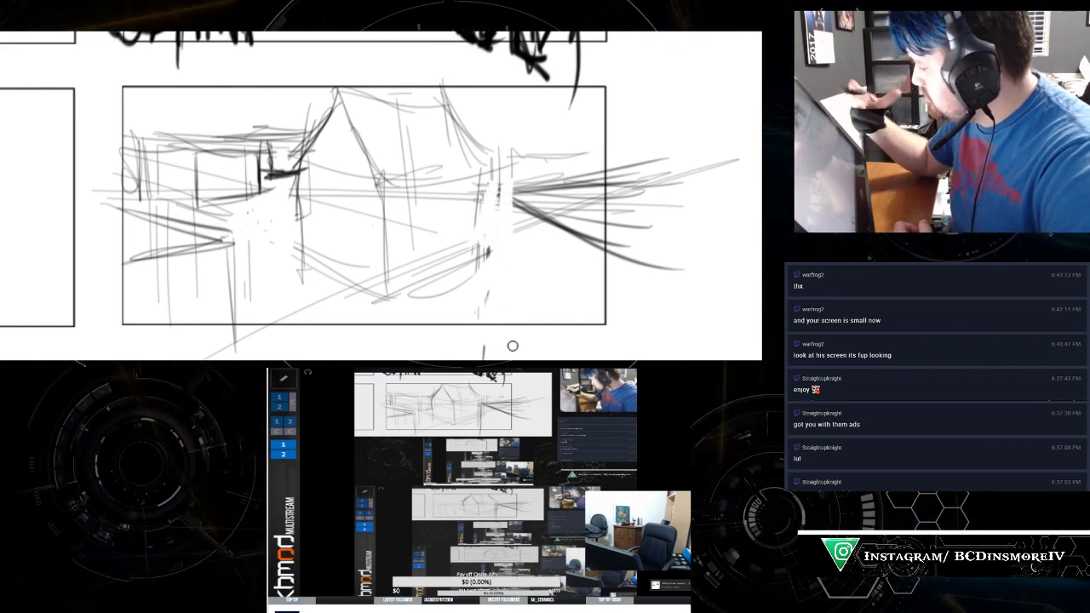
mouse_move(494, 169)
left_mouse_down()
mouse_move(498, 253)
mouse_move(438, 273)
left_mouse_up()
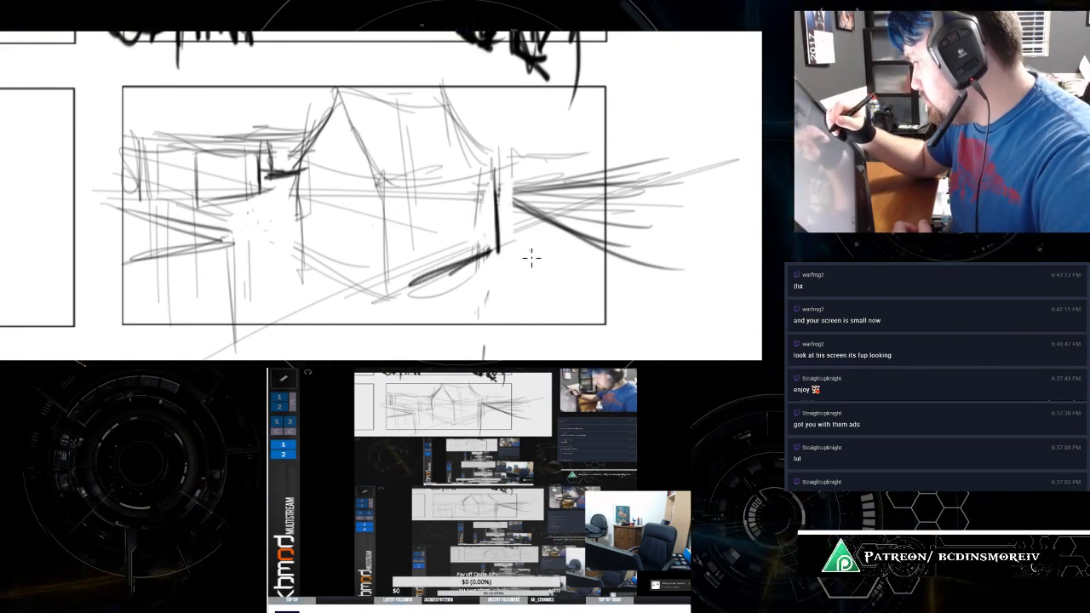
Step: Draw a bold-edged foreground block at the frame's right side, with a flat-roofed building behind it
mouse_move(527, 203)
left_mouse_down()
mouse_move(524, 332)
mouse_move(639, 269)
left_mouse_up()
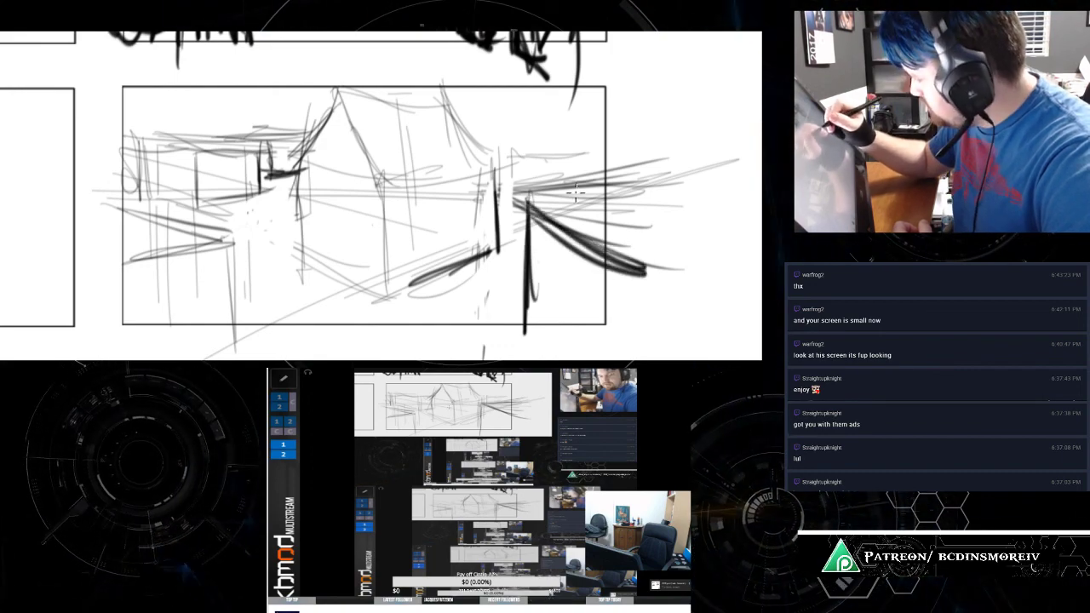
left_click_drag(576, 194, 626, 180)
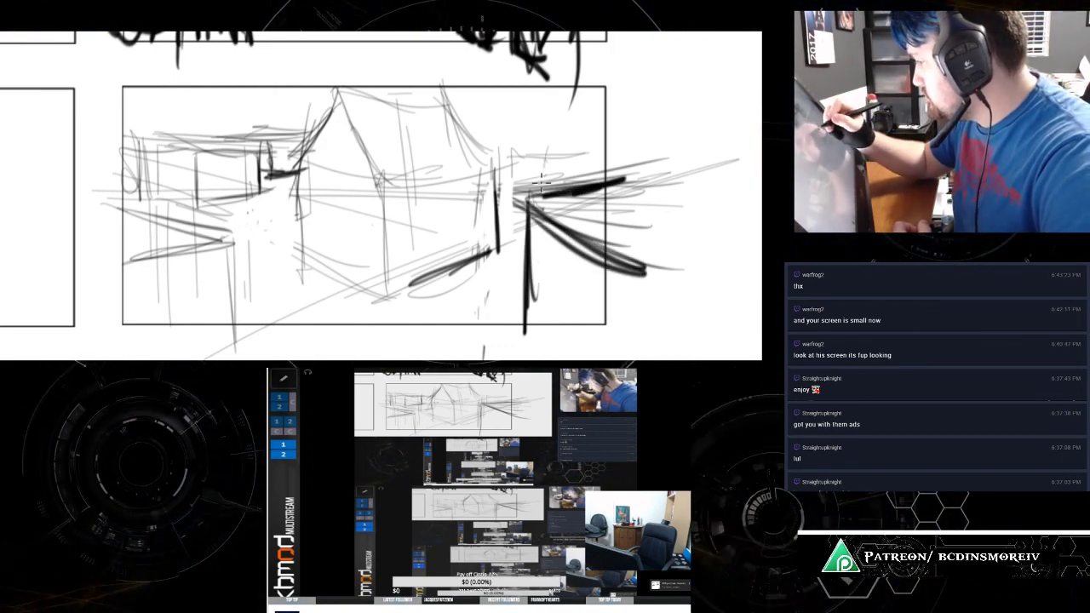
left_click_drag(549, 155, 548, 189)
left_click_drag(514, 154, 611, 144)
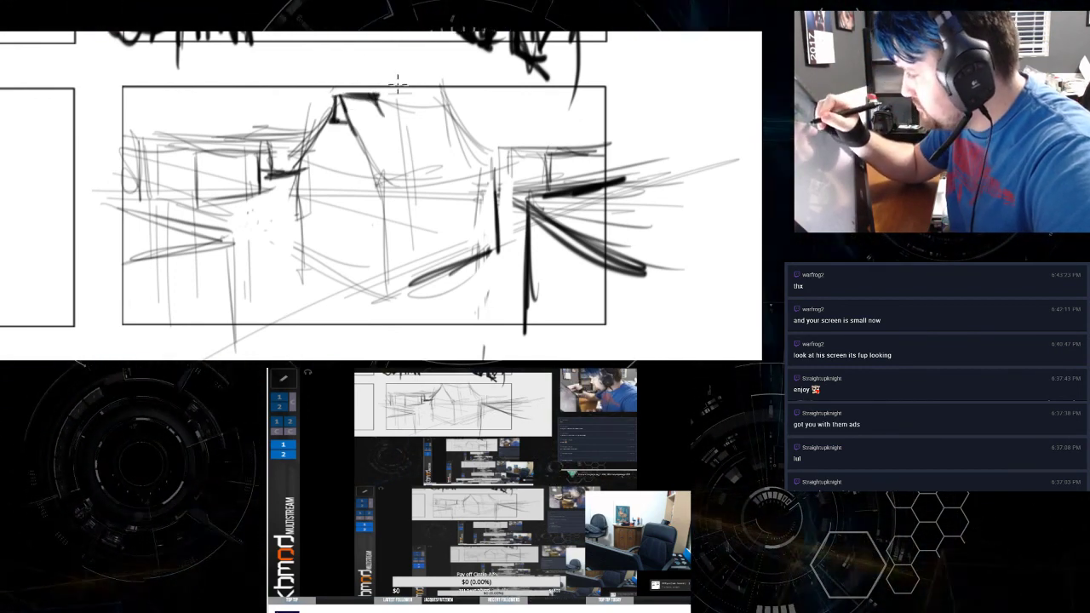
Step: Rework the central building's peak into two small, heavily outlined boxy towers joined by a short connecting block
left_click_drag(335, 95, 387, 92)
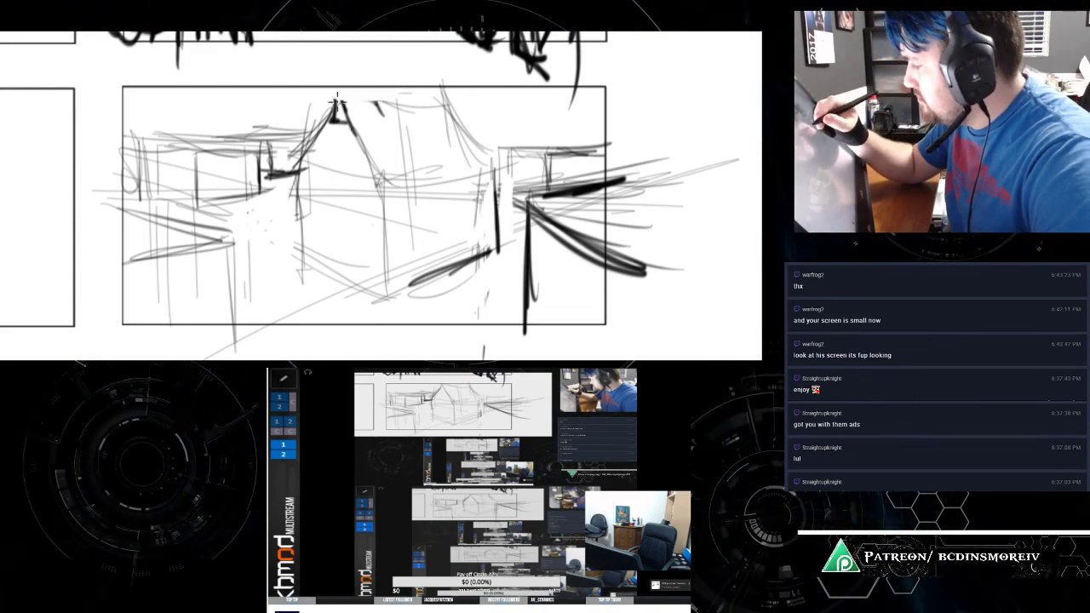
mouse_move(330, 124)
left_mouse_down()
mouse_move(369, 102)
mouse_move(335, 147)
left_mouse_up()
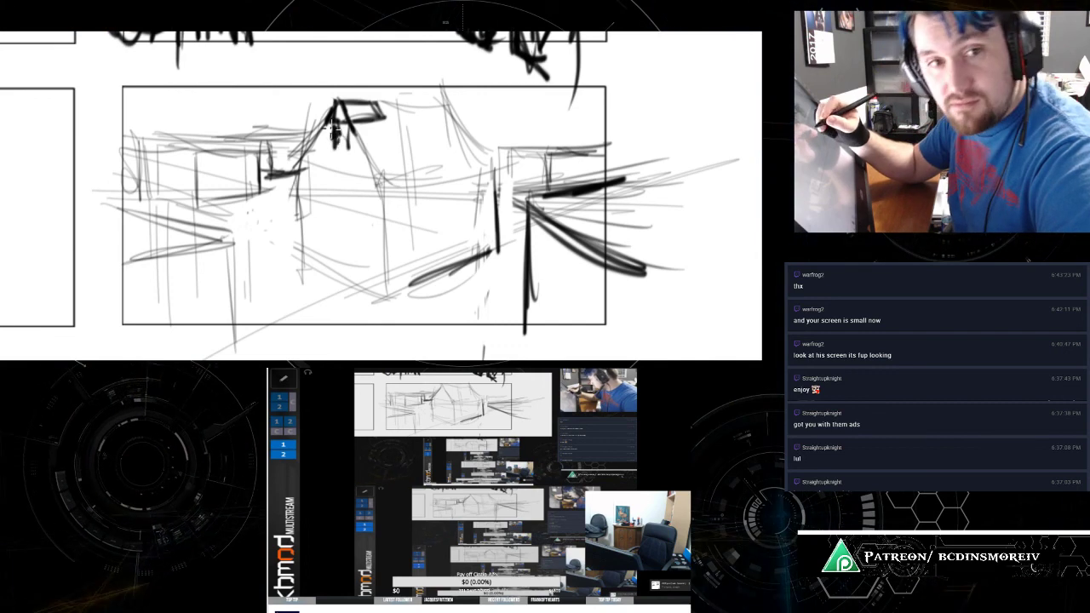
mouse_move(332, 125)
left_mouse_down()
mouse_move(332, 155)
mouse_move(350, 159)
mouse_move(392, 133)
mouse_move(364, 153)
mouse_move(395, 134)
mouse_move(396, 147)
mouse_move(424, 116)
left_mouse_up()
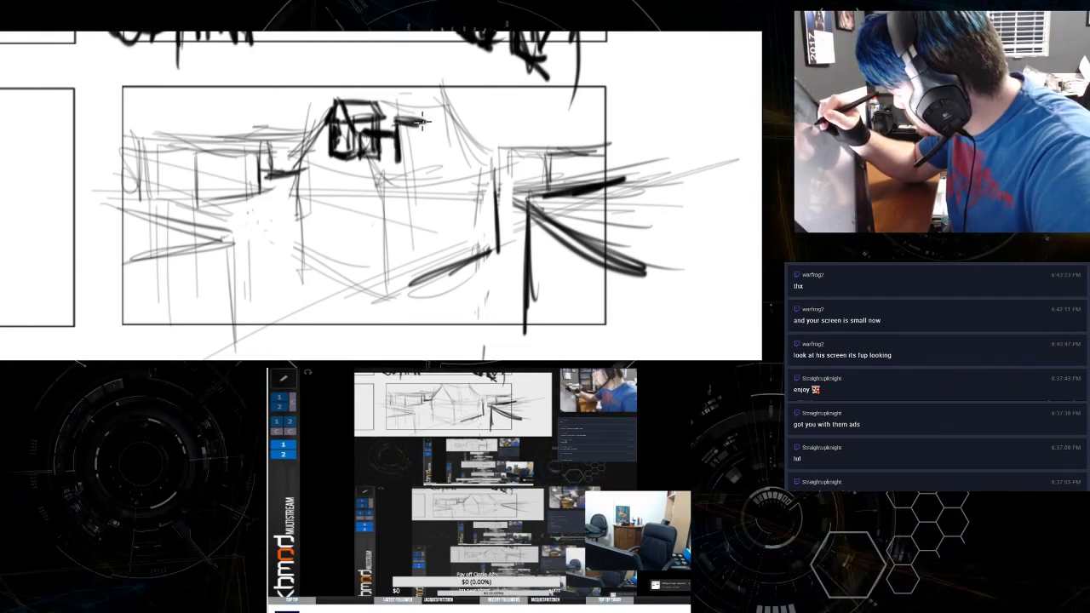
mouse_move(417, 161)
left_mouse_down()
mouse_move(420, 114)
mouse_move(424, 163)
left_mouse_up()
mouse_move(424, 119)
left_mouse_down()
mouse_move(393, 117)
mouse_move(390, 132)
mouse_move(409, 104)
mouse_move(416, 119)
mouse_move(407, 96)
mouse_move(440, 94)
left_mouse_up()
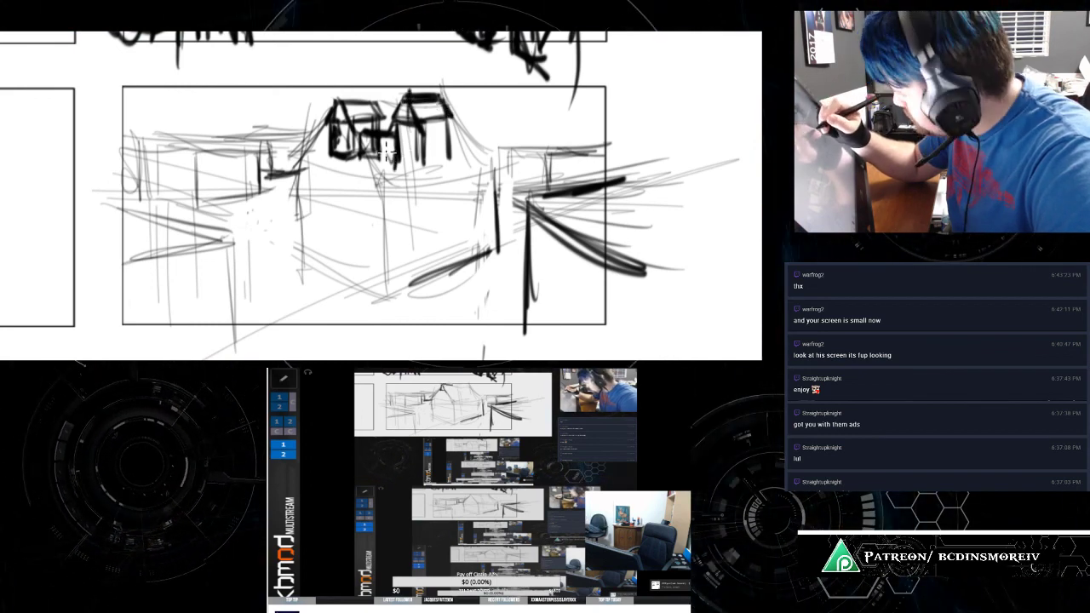
Step: Add dark jagged strokes beneath the two towers, with a small pointed gable at the central building's front corner
left_click_drag(387, 167, 400, 169)
mouse_move(367, 165)
left_mouse_down()
mouse_move(326, 158)
mouse_move(304, 171)
left_mouse_up()
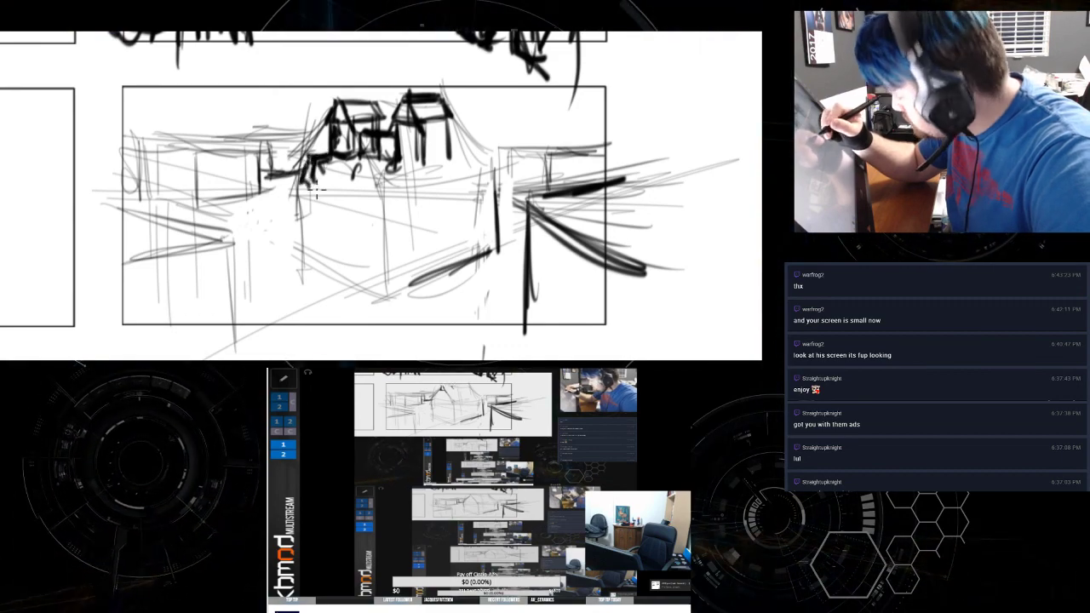
mouse_move(379, 170)
left_mouse_down()
mouse_move(364, 203)
mouse_move(397, 202)
left_mouse_up()
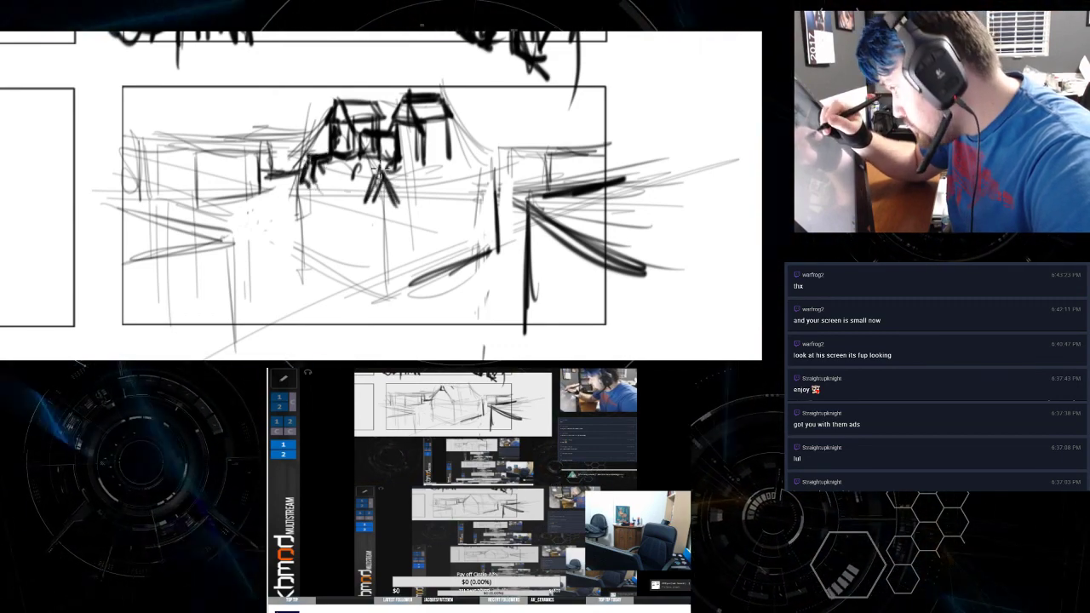
mouse_move(447, 165)
left_mouse_down()
mouse_move(451, 185)
mouse_move(465, 165)
mouse_move(457, 175)
left_mouse_up()
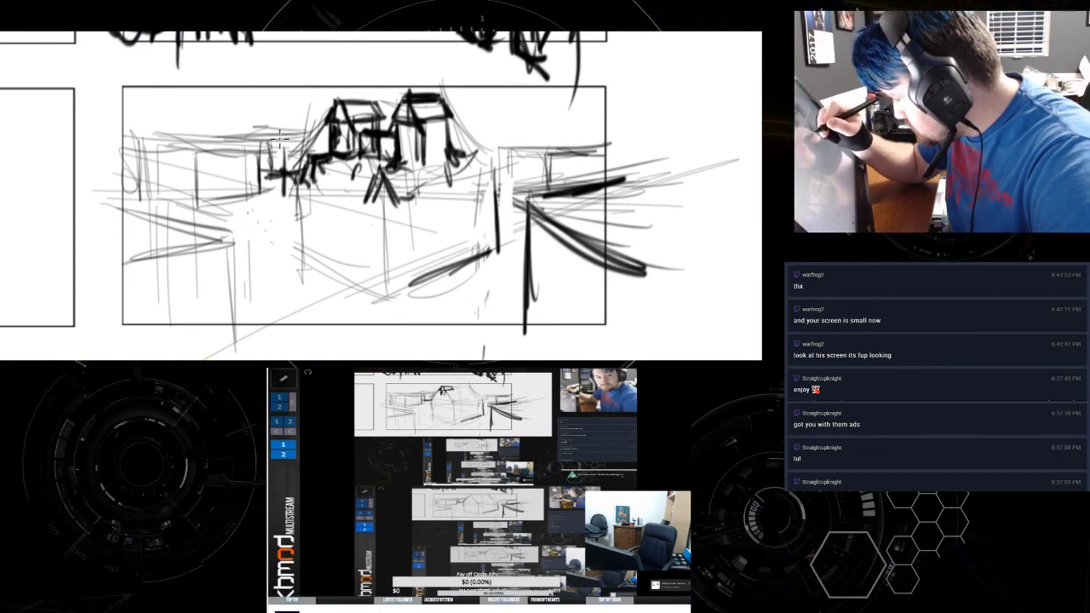
Step: Block in the central building's left side with thick black vertical strokes and a splayed buttress at its base
left_click_drag(280, 139, 293, 258)
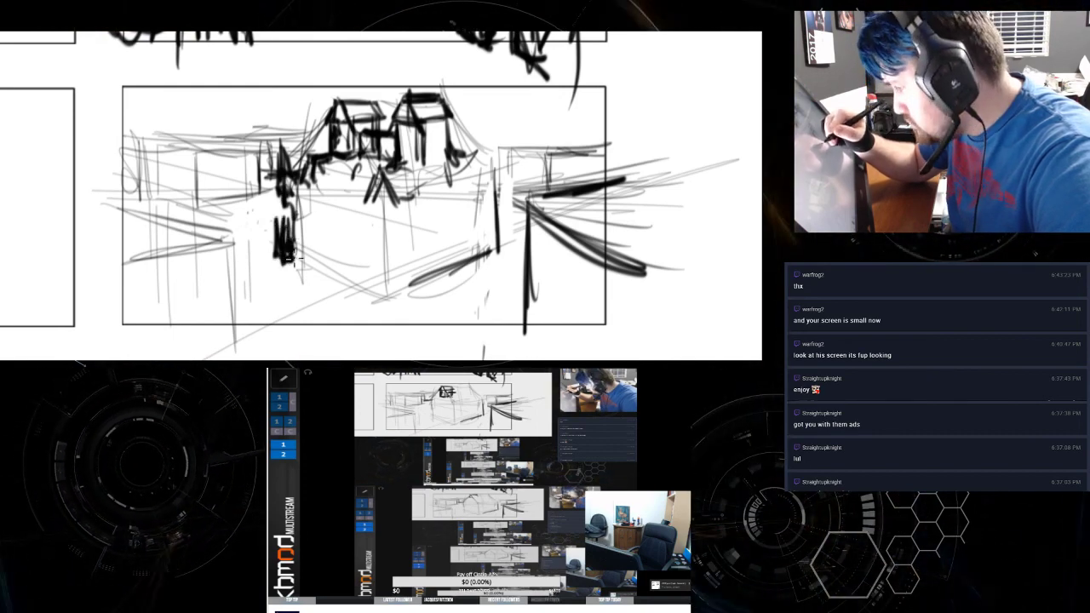
mouse_move(292, 215)
left_mouse_down()
mouse_move(298, 247)
mouse_move(345, 232)
mouse_move(334, 272)
left_mouse_up()
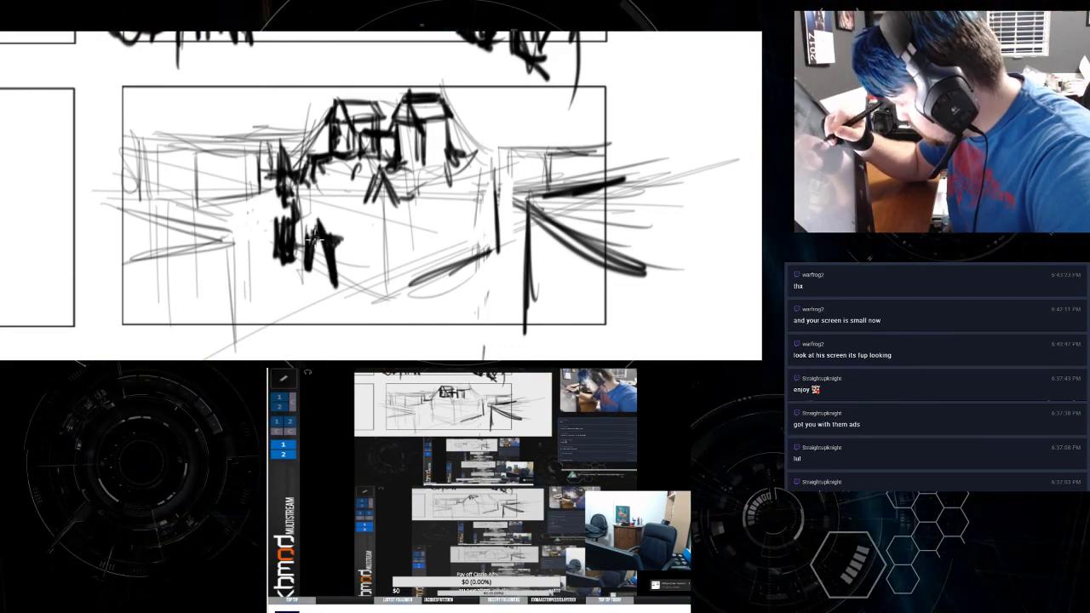
mouse_move(316, 190)
left_mouse_down()
mouse_move(312, 233)
mouse_move(324, 223)
mouse_move(307, 272)
left_mouse_up()
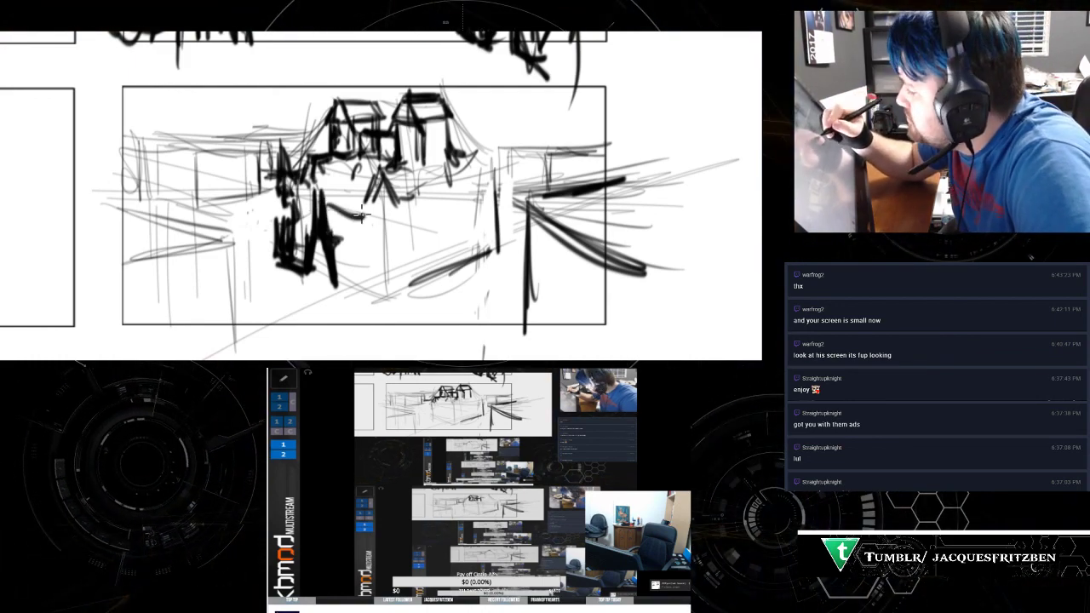
Step: Fill the central building's front wall with thick vertical strokes and a gabled corner turret, and define the left block with a pointed spire above
mouse_move(328, 207)
left_mouse_down()
mouse_move(365, 219)
mouse_move(337, 262)
mouse_move(344, 282)
left_mouse_up()
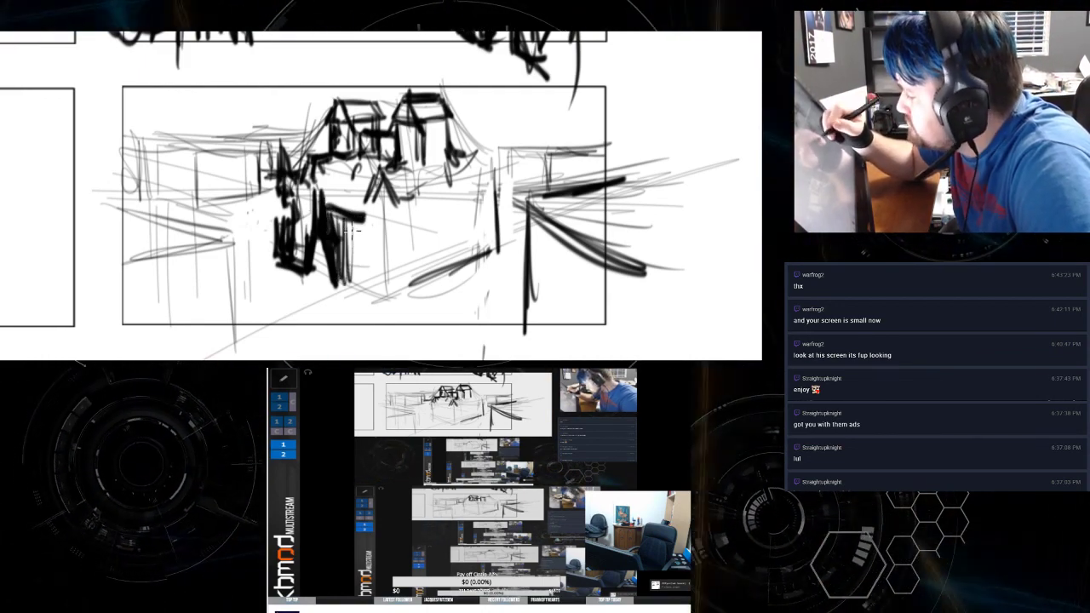
mouse_move(352, 226)
left_mouse_down()
mouse_move(350, 279)
mouse_move(380, 293)
mouse_move(362, 281)
mouse_move(383, 195)
left_mouse_up()
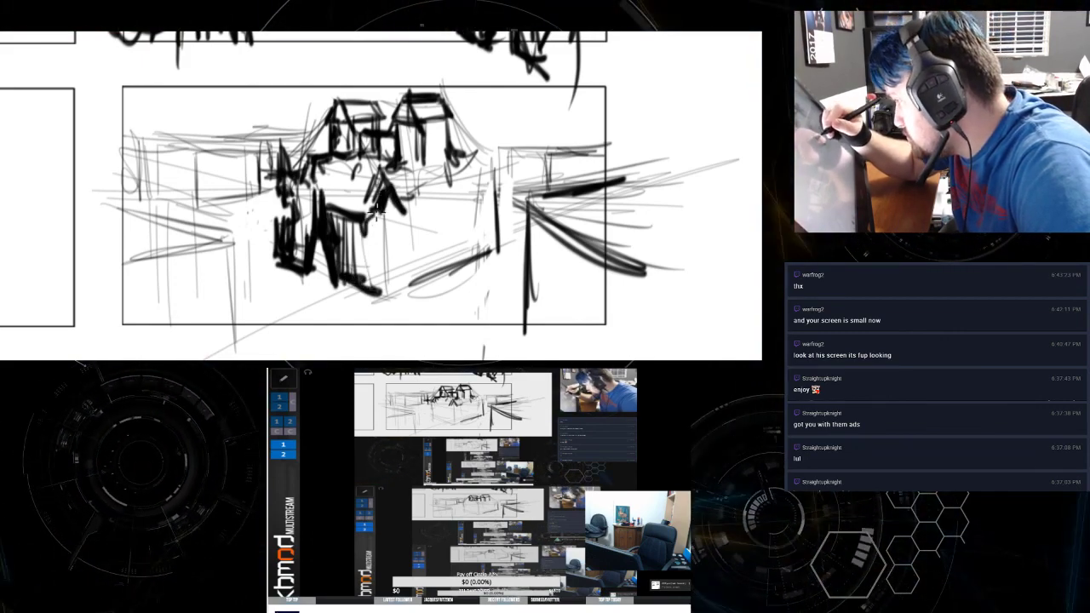
mouse_move(381, 218)
left_mouse_down()
mouse_move(380, 242)
mouse_move(400, 244)
mouse_move(395, 286)
left_mouse_up()
left_click_drag(402, 242, 401, 298)
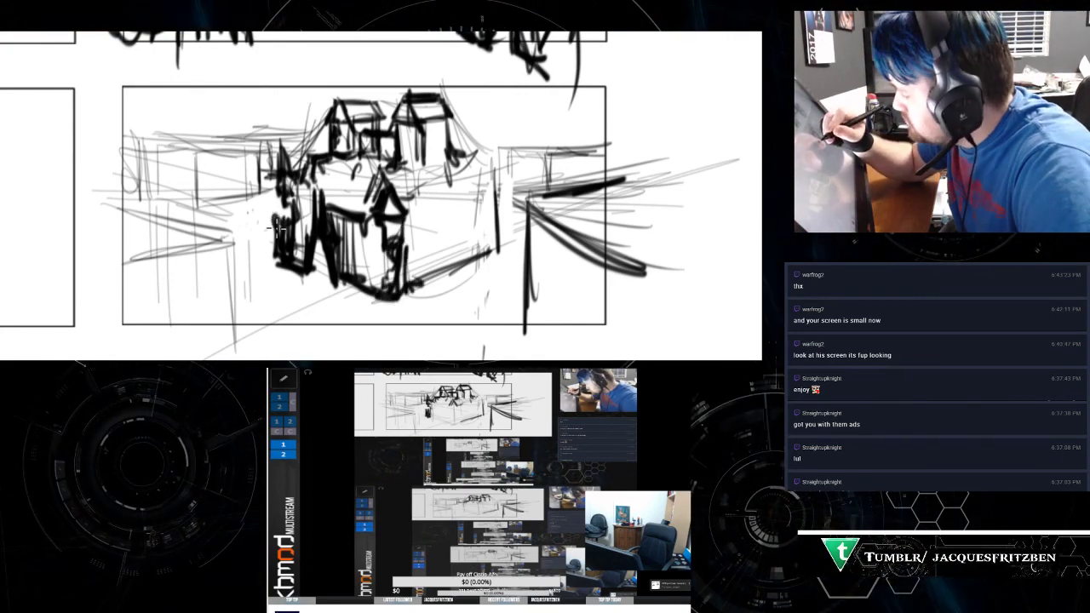
mouse_move(294, 225)
left_mouse_down()
mouse_move(295, 262)
mouse_move(308, 265)
mouse_move(312, 228)
left_mouse_up()
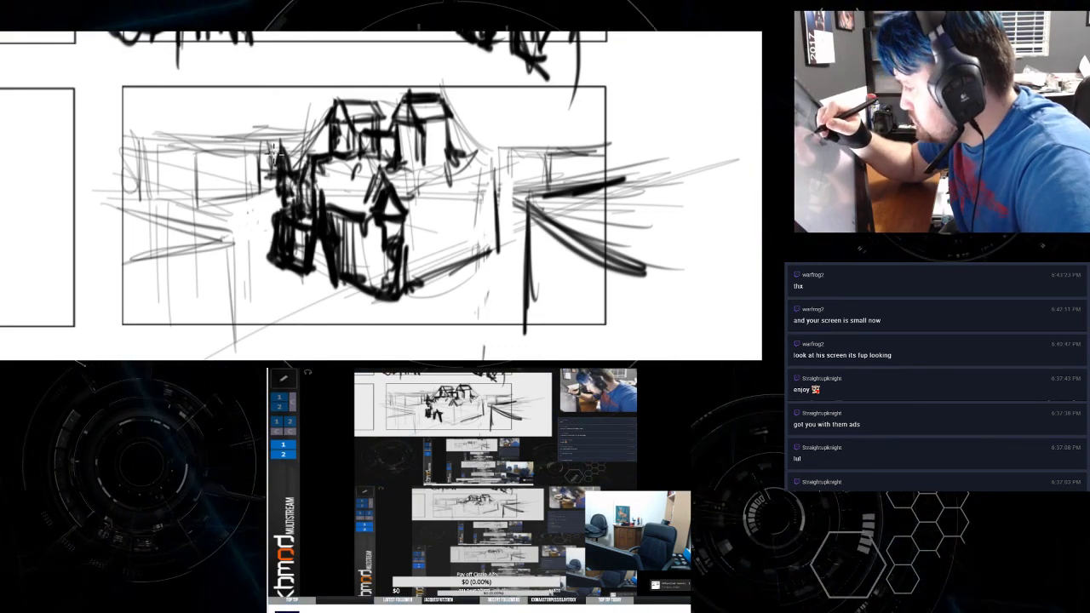
mouse_move(280, 152)
left_mouse_down()
mouse_move(282, 116)
mouse_move(290, 144)
left_mouse_up()
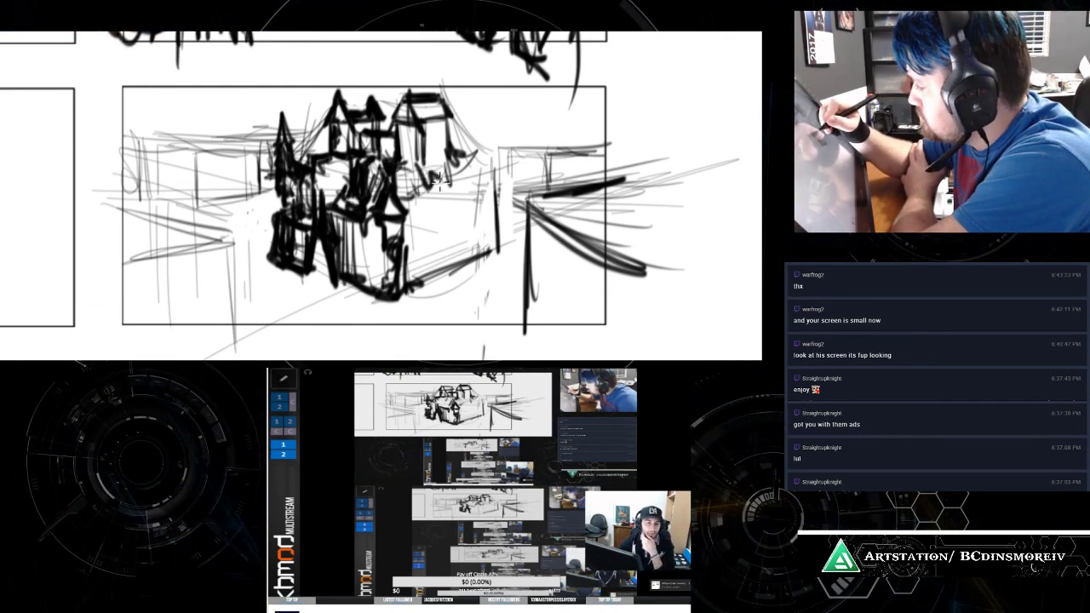
Step: Build a low right wing onto the castle with small spired turrets, a flared base and a bold slanting wall top behind them
left_click_drag(440, 183, 462, 174)
left_click_drag(410, 236, 429, 230)
mouse_move(441, 275)
left_mouse_down()
mouse_move(474, 285)
mouse_move(497, 272)
left_mouse_up()
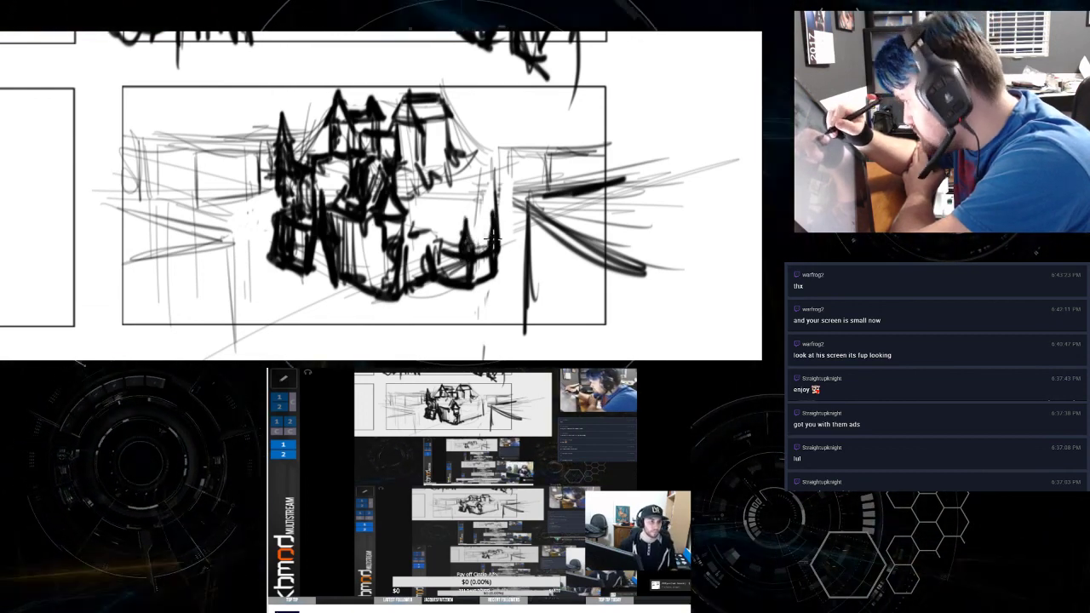
mouse_move(482, 281)
left_mouse_down()
mouse_move(433, 273)
mouse_move(468, 298)
mouse_move(462, 289)
mouse_move(510, 277)
mouse_move(475, 296)
mouse_move(509, 275)
mouse_move(495, 255)
mouse_move(462, 284)
mouse_move(430, 282)
left_mouse_up()
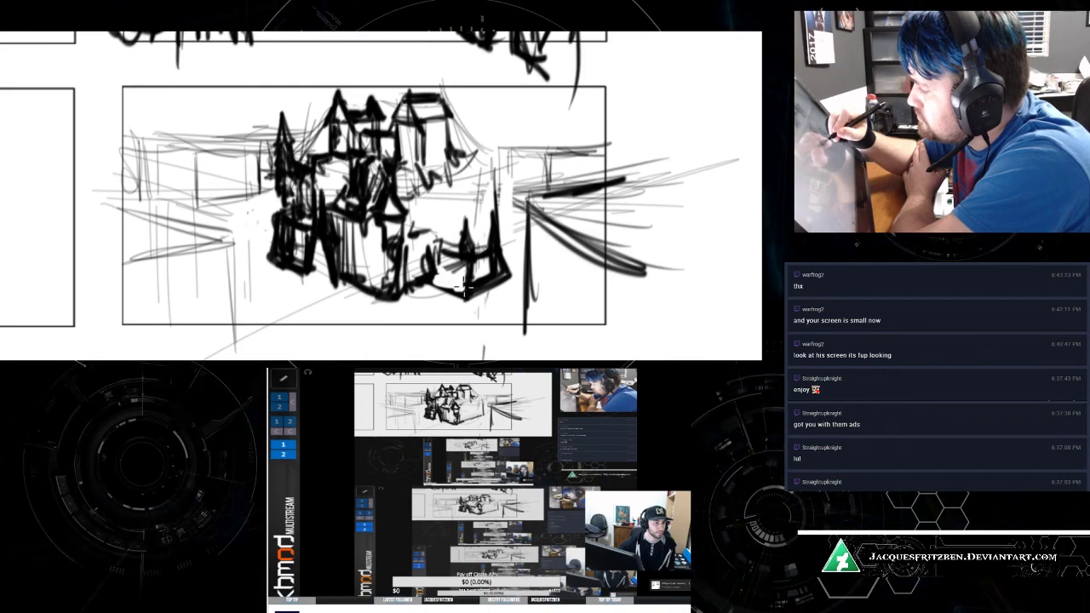
left_click_drag(464, 287, 494, 274)
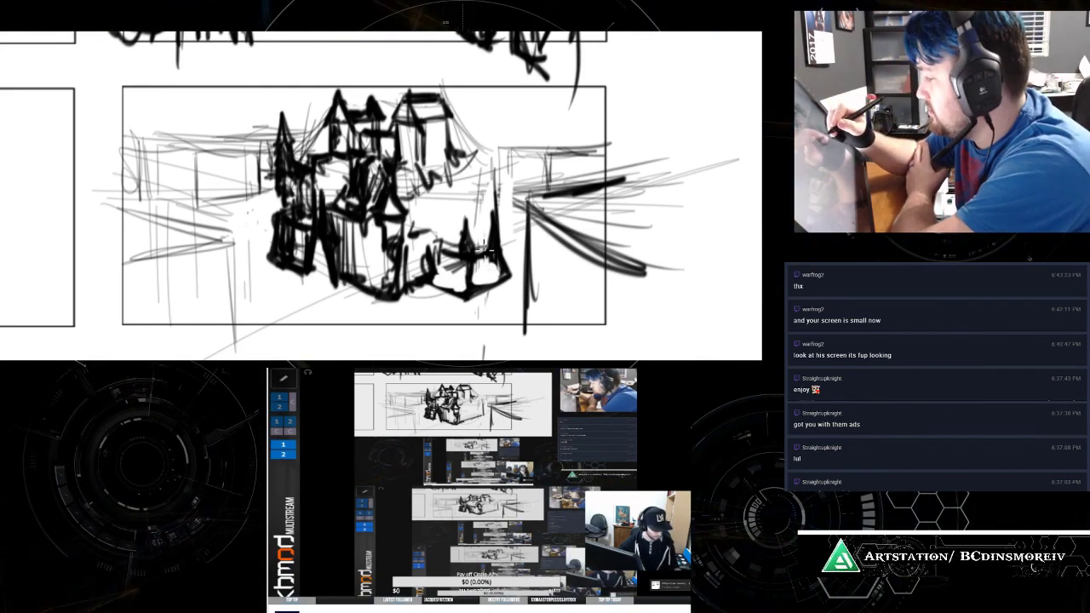
mouse_move(438, 243)
left_mouse_down()
mouse_move(459, 254)
mouse_move(442, 220)
mouse_move(459, 221)
left_mouse_up()
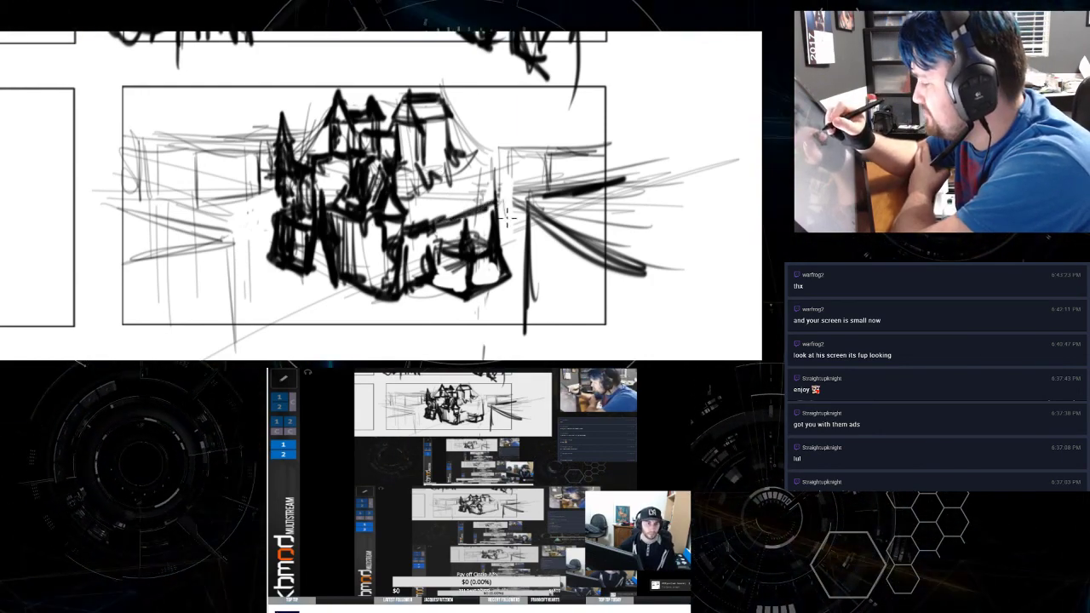
Step: Paint a tall, slender black tower with a sharp spire at the far end of the castle's right wing
left_click_drag(502, 247, 514, 239)
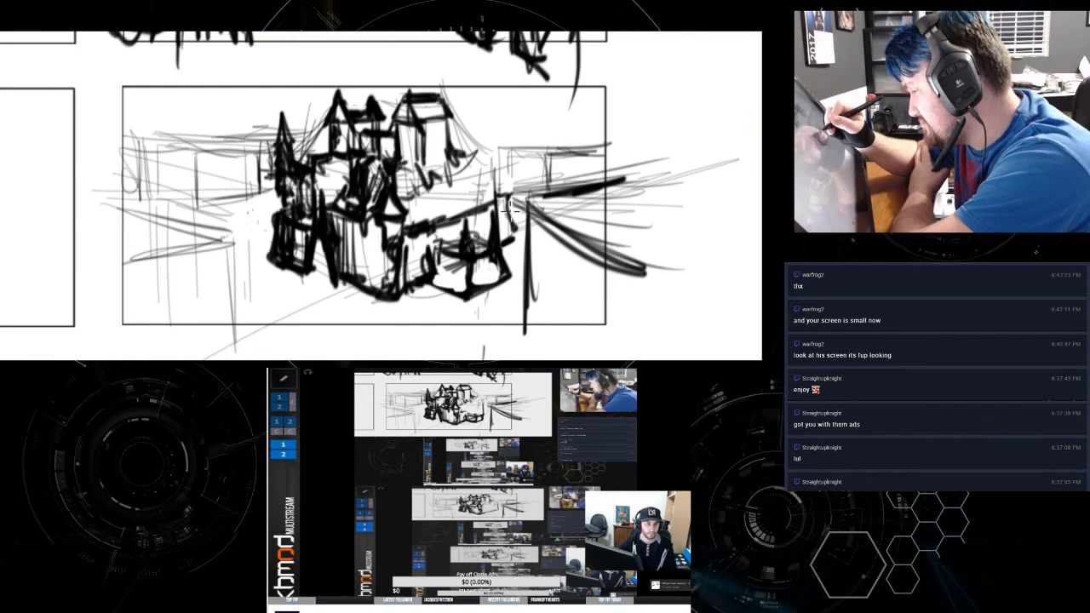
mouse_move(505, 179)
left_mouse_down()
mouse_move(515, 178)
mouse_move(508, 200)
left_mouse_up()
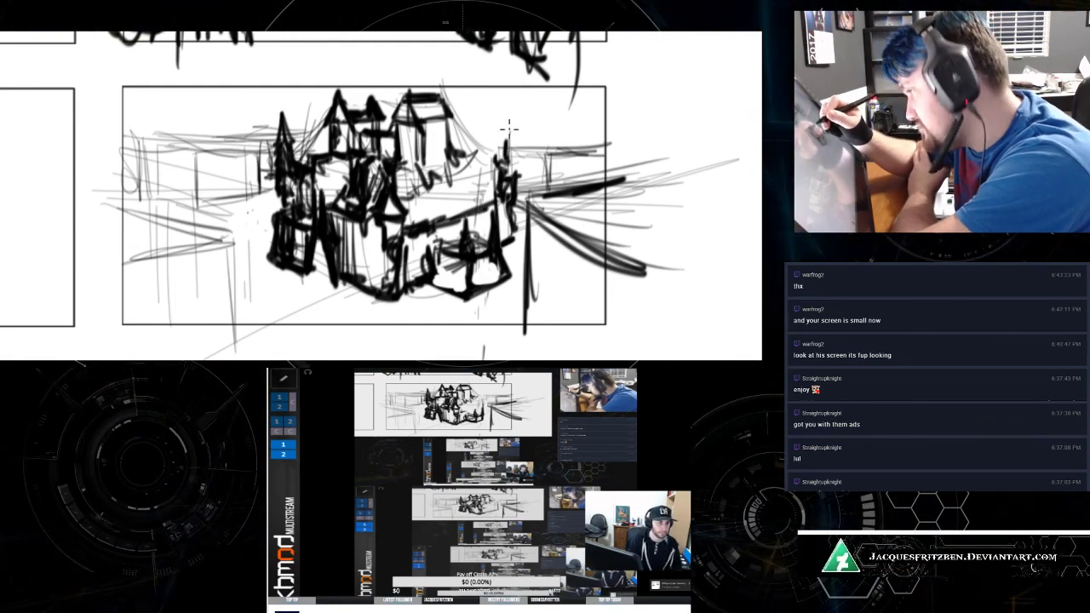
left_click_drag(509, 122, 508, 170)
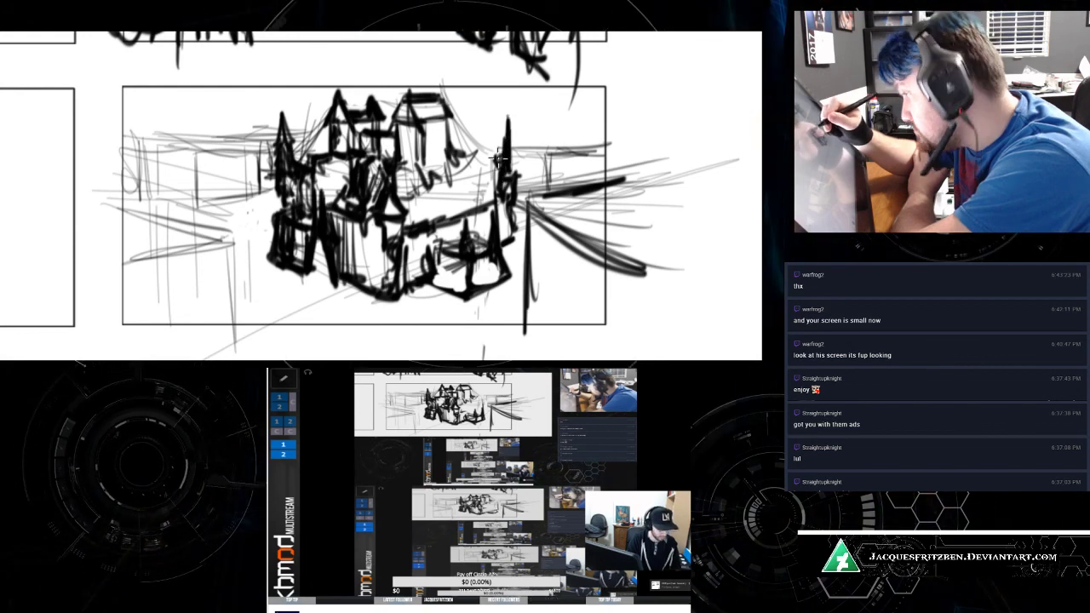
left_click_drag(509, 119, 510, 183)
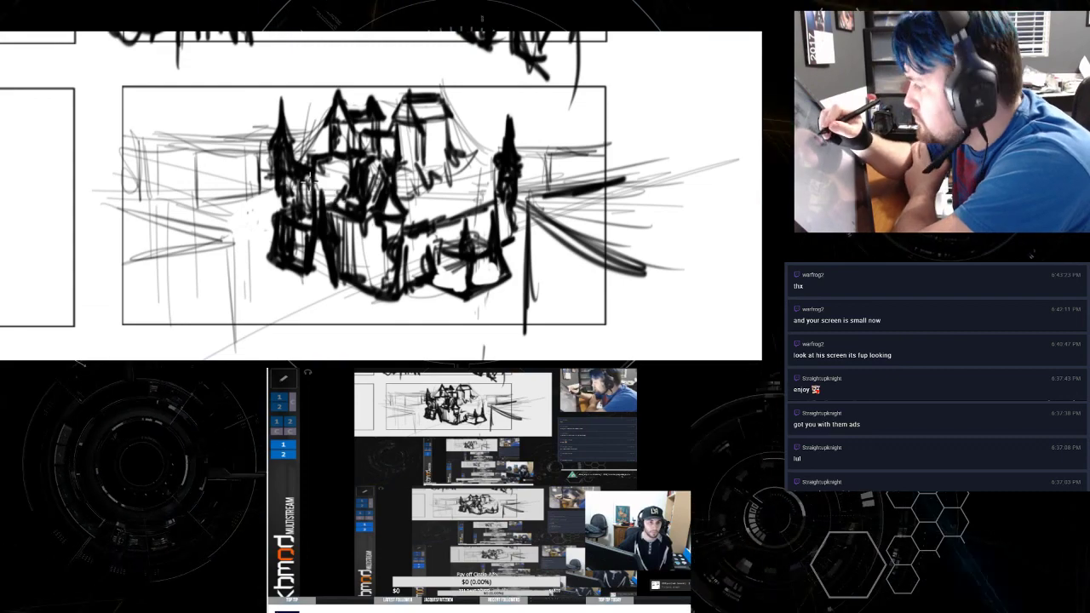
Step: Rework the castle's centre and boxy peak into a cluster of dark pointed spires, with a heavy black edge along the front base
left_click_drag(327, 230, 322, 181)
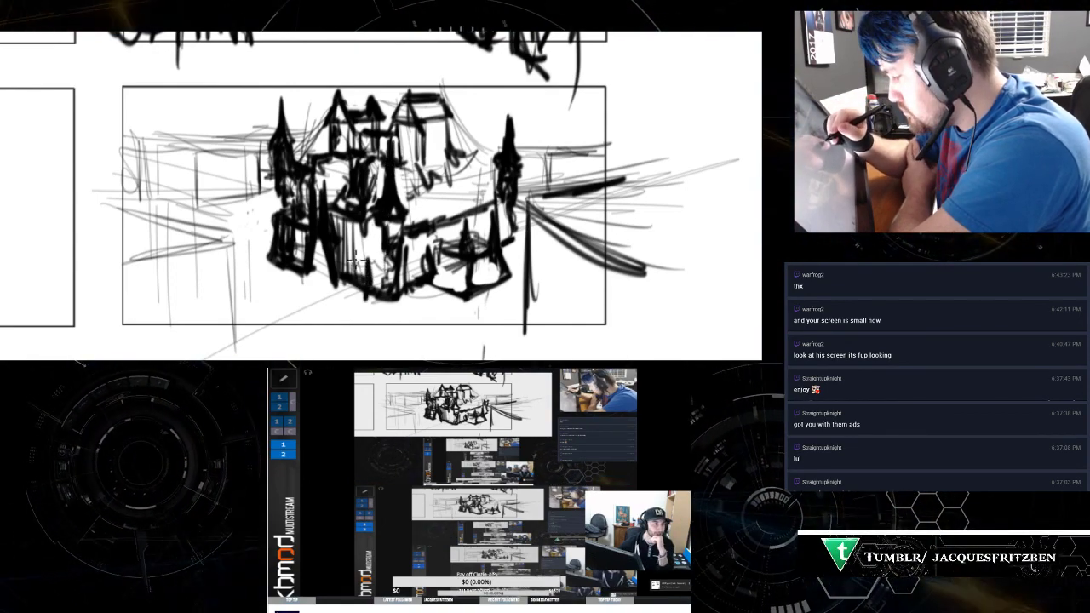
left_click_drag(333, 293, 351, 301)
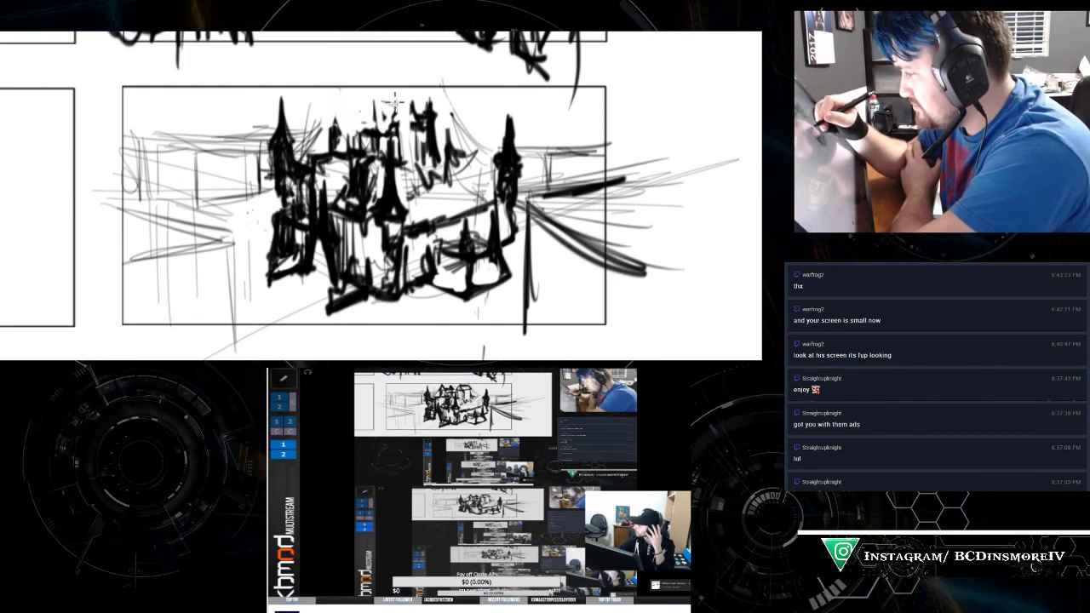
left_click_drag(431, 178, 420, 169)
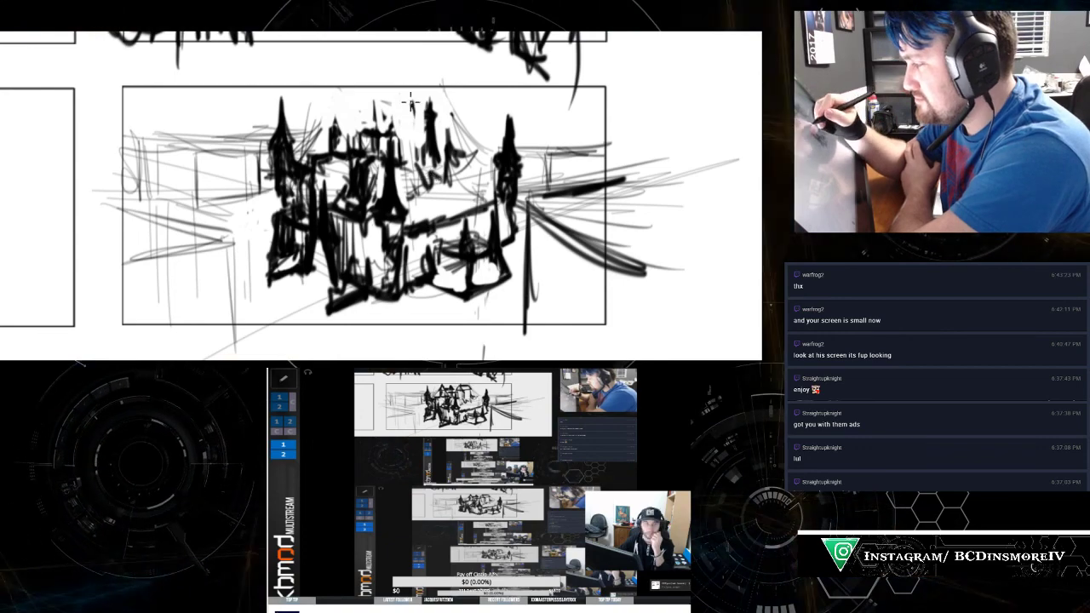
mouse_move(415, 108)
left_mouse_down()
mouse_move(416, 144)
mouse_move(431, 150)
left_mouse_up()
left_click_drag(410, 112, 411, 145)
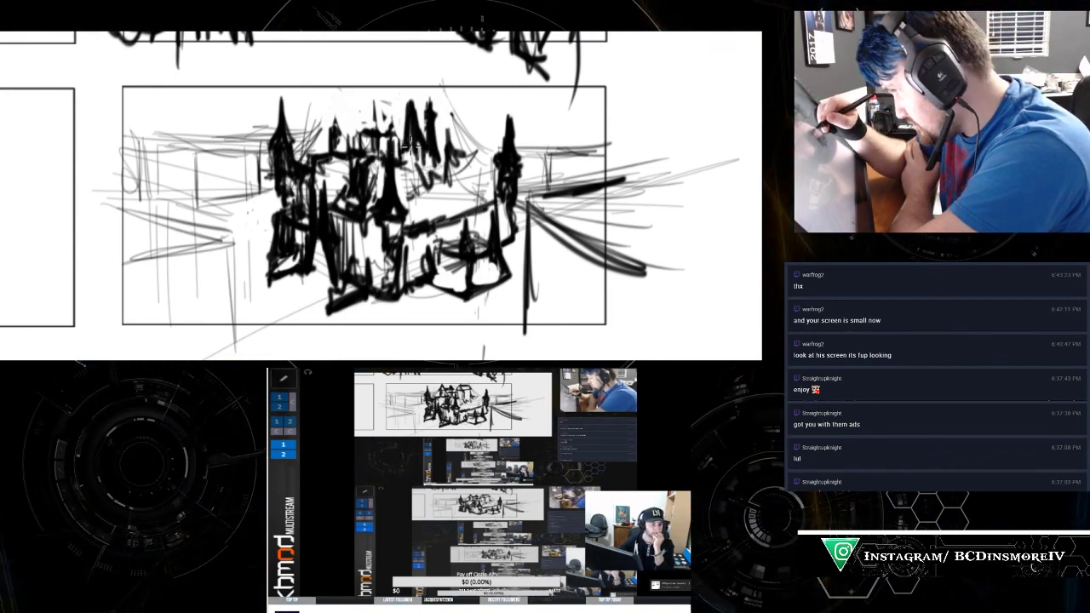
left_click_drag(431, 102, 449, 157)
mouse_move(358, 111)
left_mouse_down()
mouse_move(359, 130)
mouse_move(375, 131)
left_mouse_up()
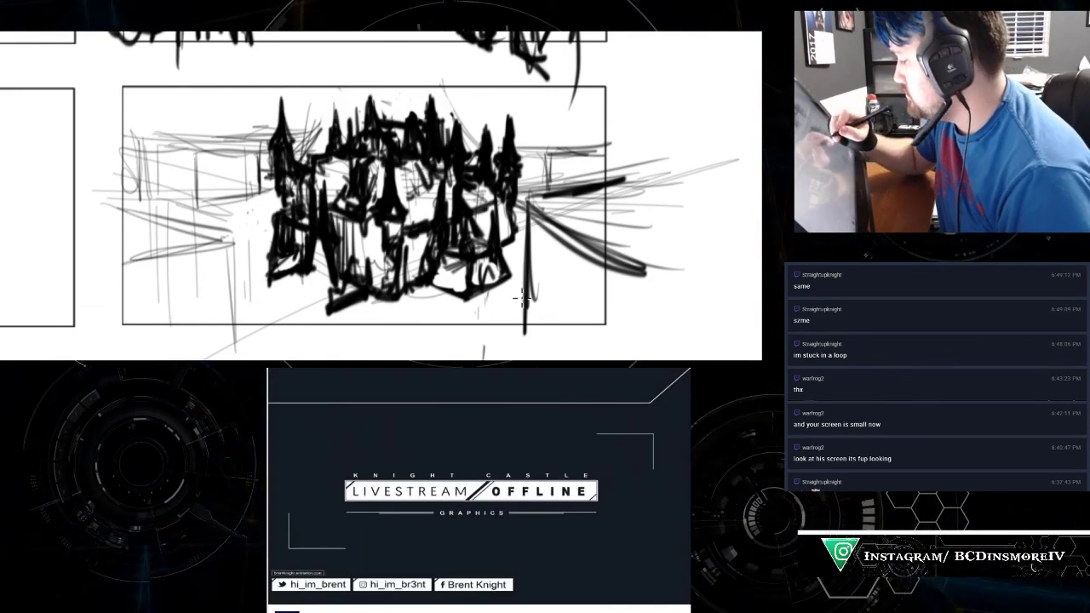
Step: Draw bold diverging lines at the foot of the foreground block's vertical edge on the frame's right side
mouse_move(527, 292)
left_mouse_down()
mouse_move(598, 235)
mouse_move(572, 303)
left_mouse_up()
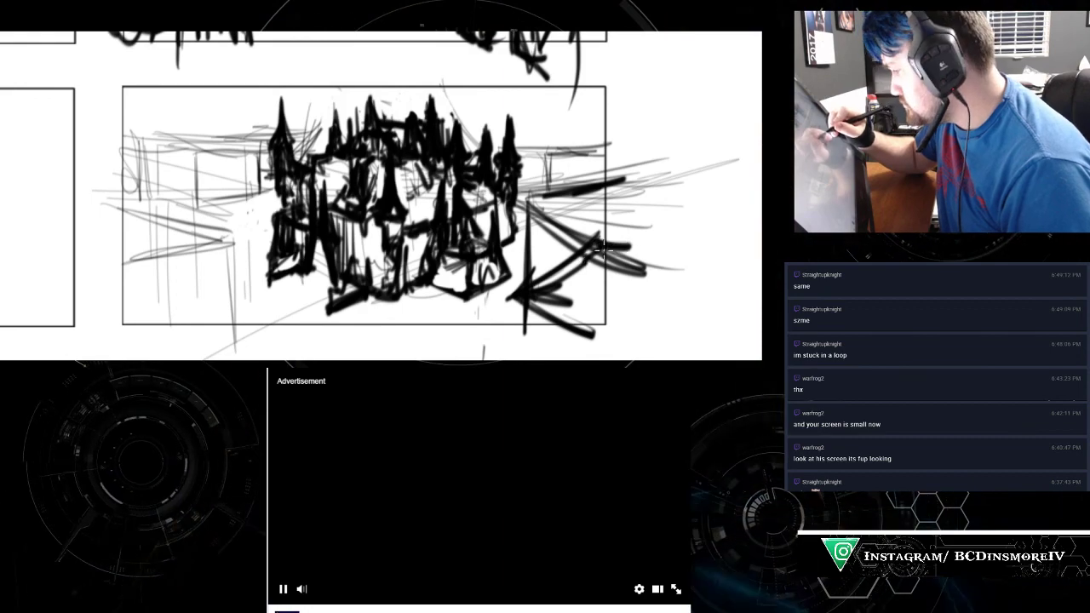